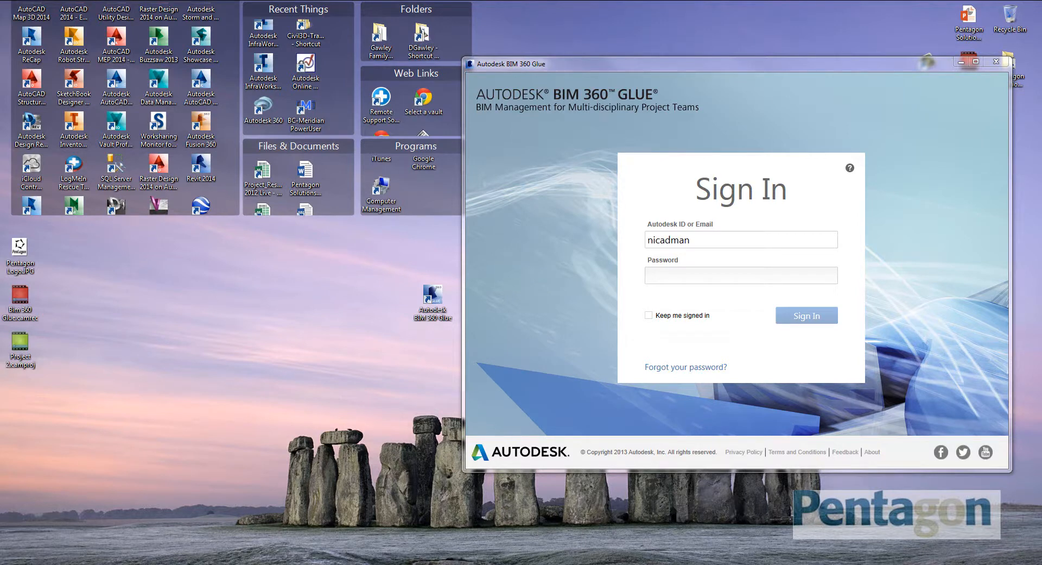
Look at the Autodesk BIM 360 Glue features web page, close it, and shift the BIM 360 Glue desktop shortcut aside
{"action": "left_click", "coordinate": [81, 564]}
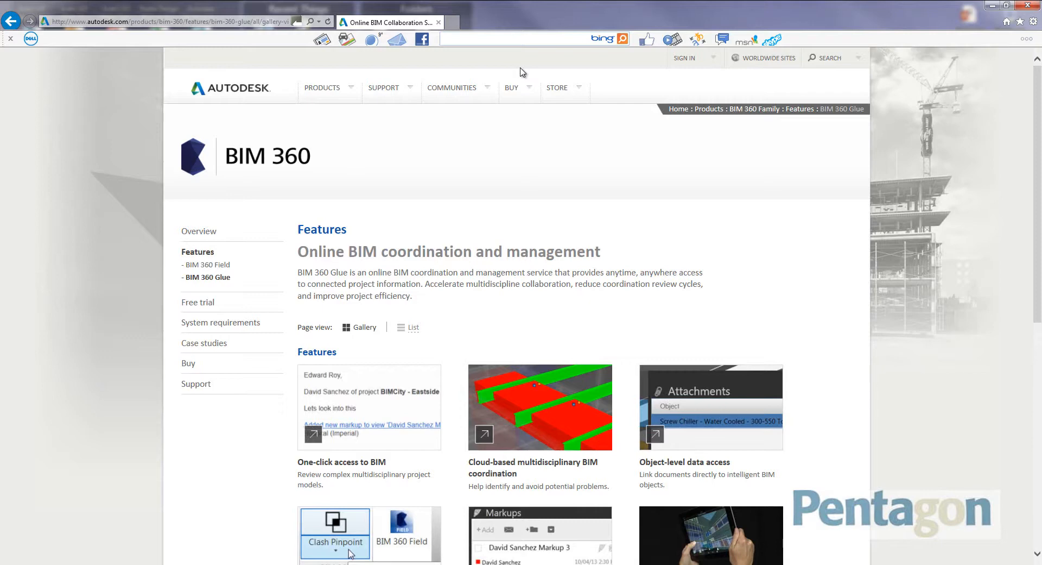
{"action": "left_click", "coordinate": [992, 6]}
{"action": "left_click_drag", "start_coordinate": [437, 295], "coordinate": [395, 298]}
Sign in to BIM 360 Glue with the account password and maximize its window
{"action": "left_click", "coordinate": [643, 274]}
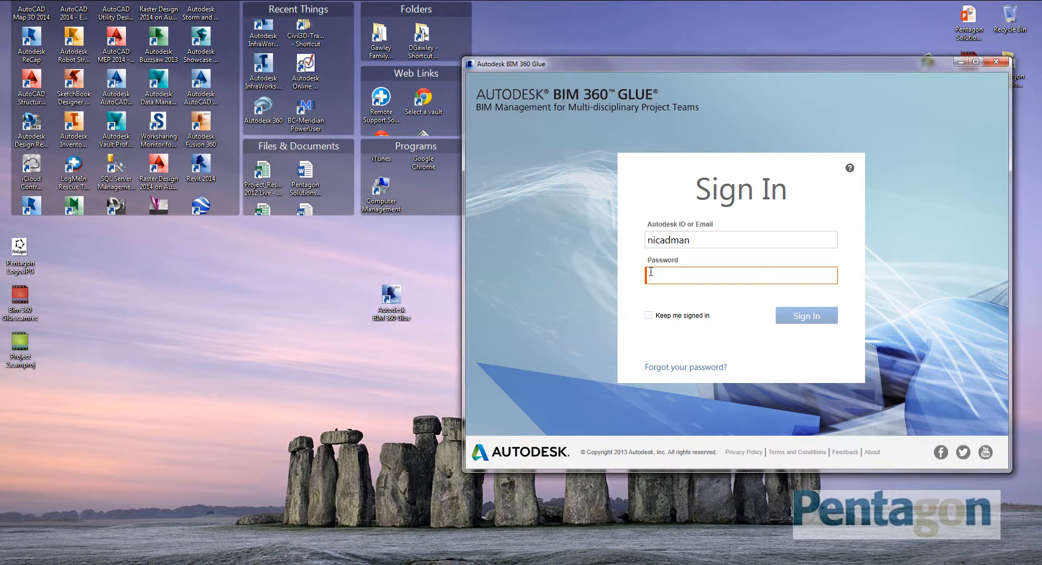
{"action": "type", "text": "*"}
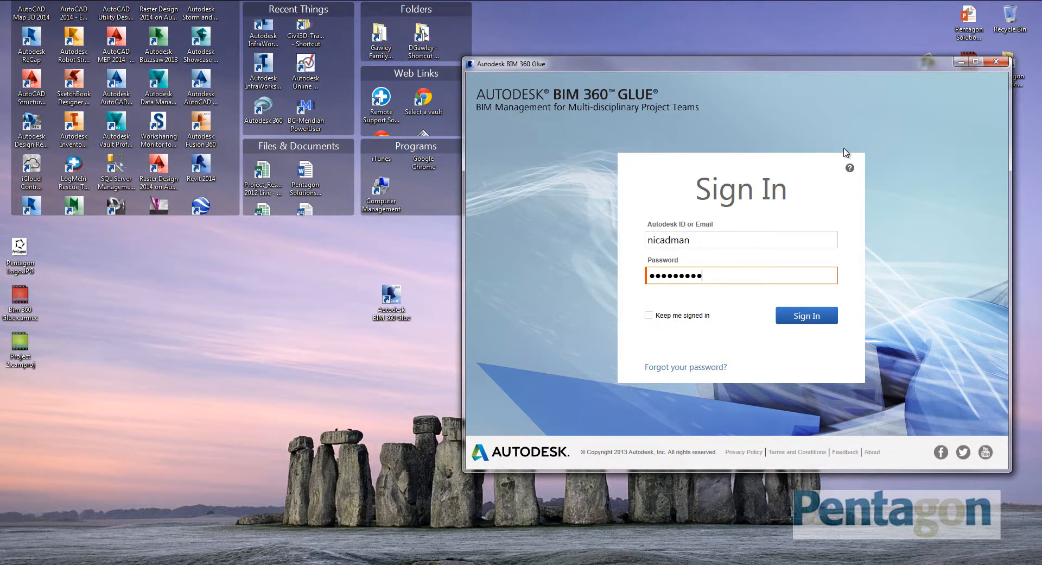
{"action": "key", "text": "Return"}
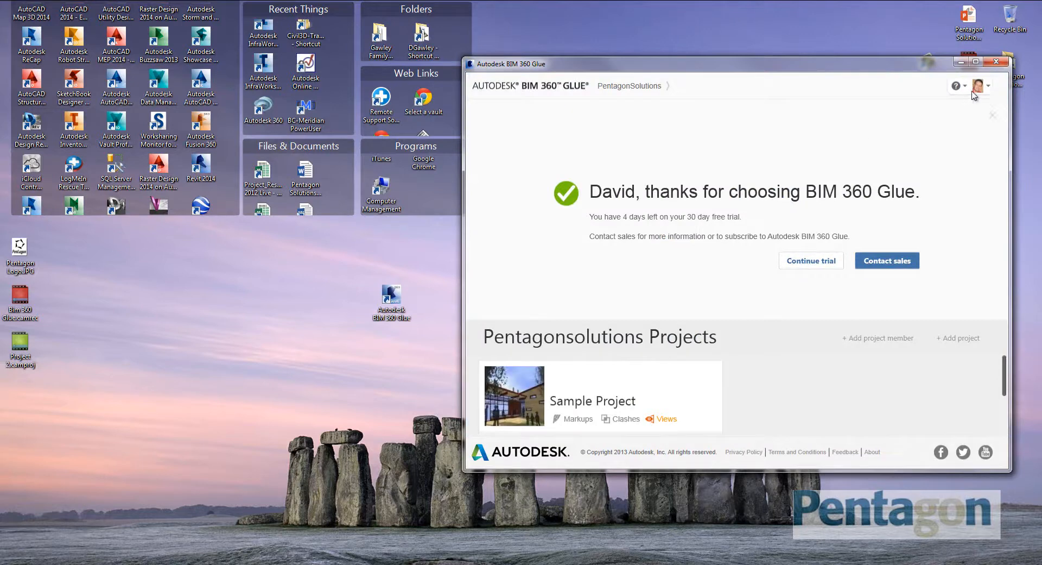
{"action": "left_click", "coordinate": [976, 62]}
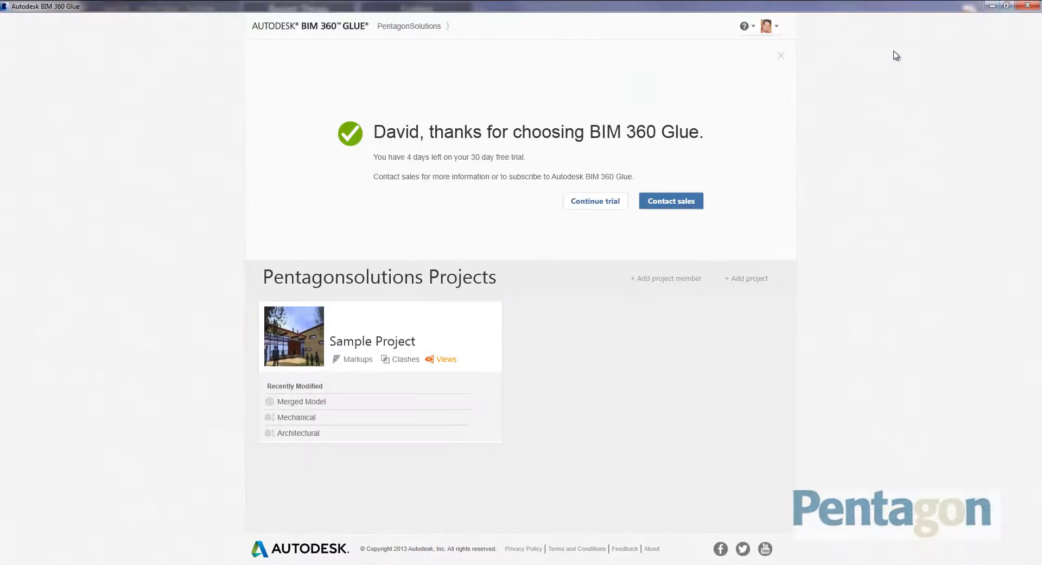
Review the project members and projects lists in the Admin area and return to the PentagonSolutions projects page
{"action": "mouse_move", "coordinate": [778, 29]}
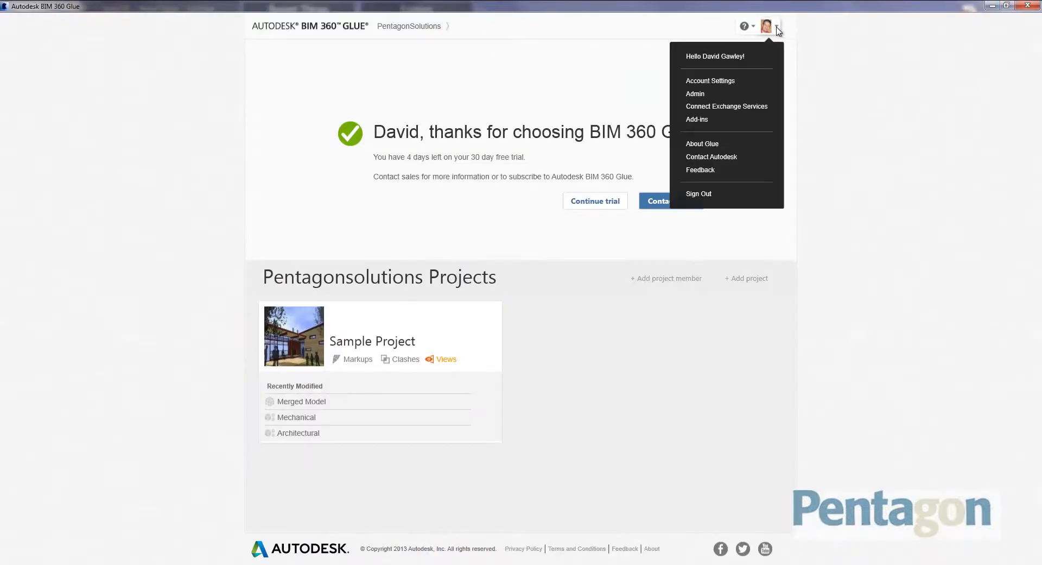
{"action": "left_click", "coordinate": [702, 95]}
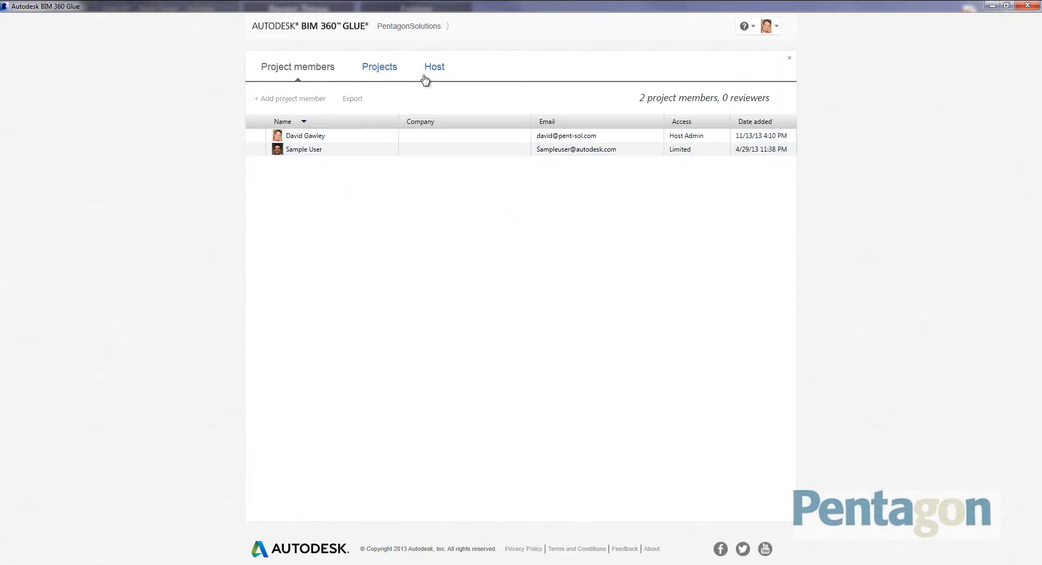
{"action": "left_click", "coordinate": [380, 67]}
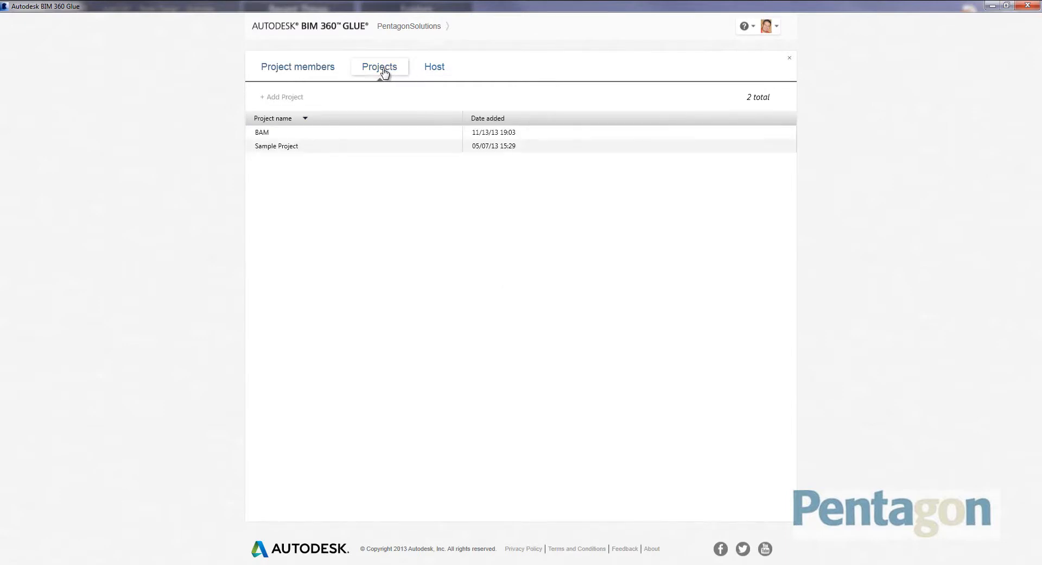
{"action": "left_click", "coordinate": [319, 71]}
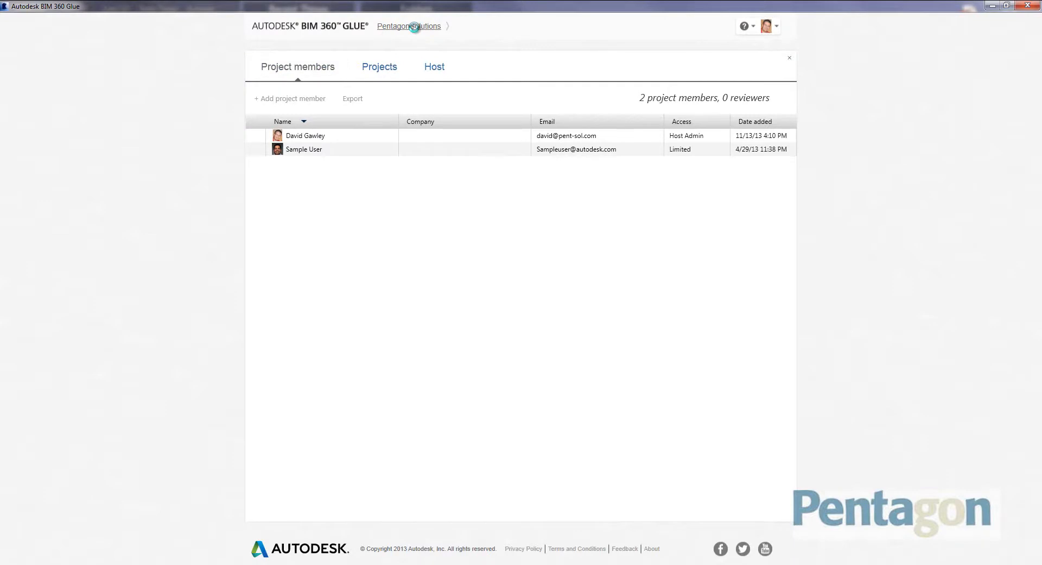
{"action": "left_click", "coordinate": [414, 27]}
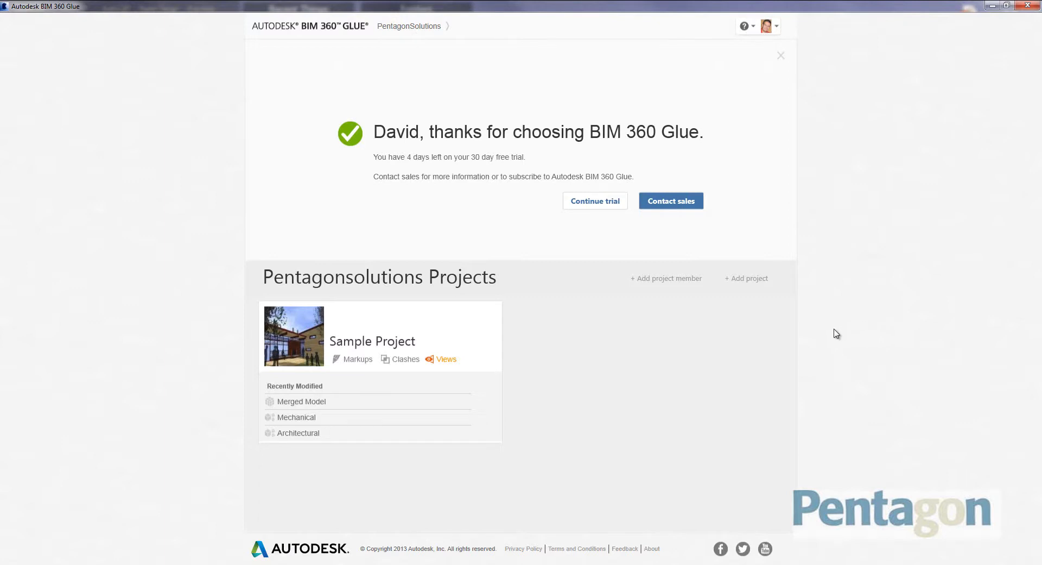
Add a project named Retail Project A with Pentagon Logo.JPG from the Desktop as its image, and save it
{"action": "left_click", "coordinate": [750, 283]}
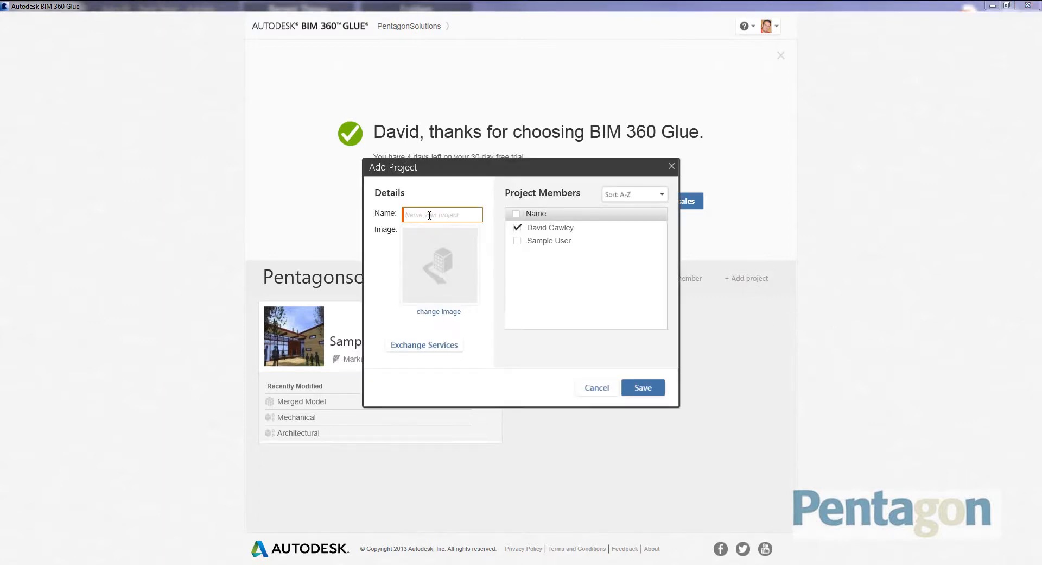
{"action": "type", "text": "Retail Project A"}
{"action": "left_click", "coordinate": [440, 312]}
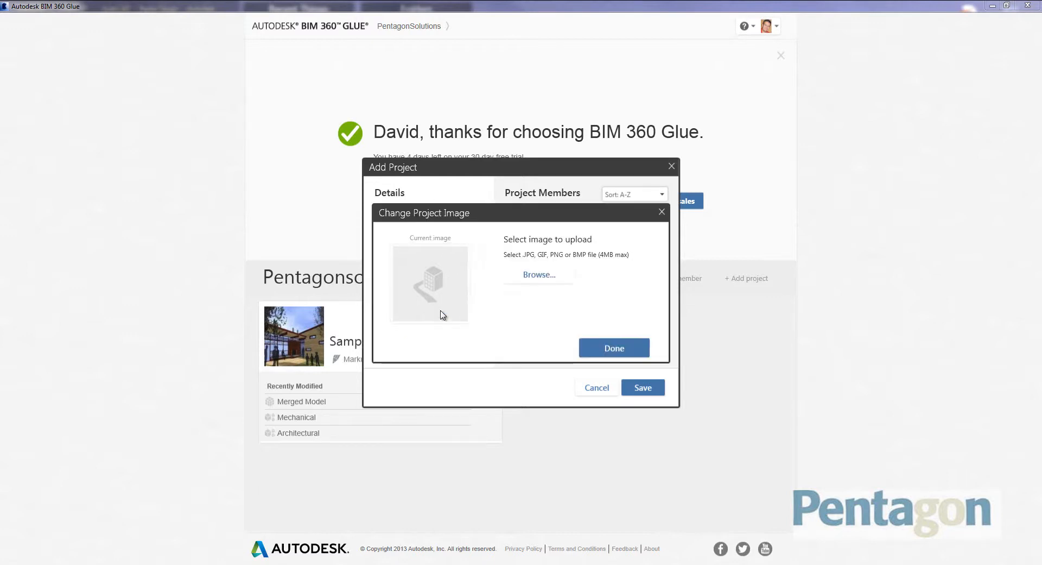
{"action": "left_click", "coordinate": [530, 284]}
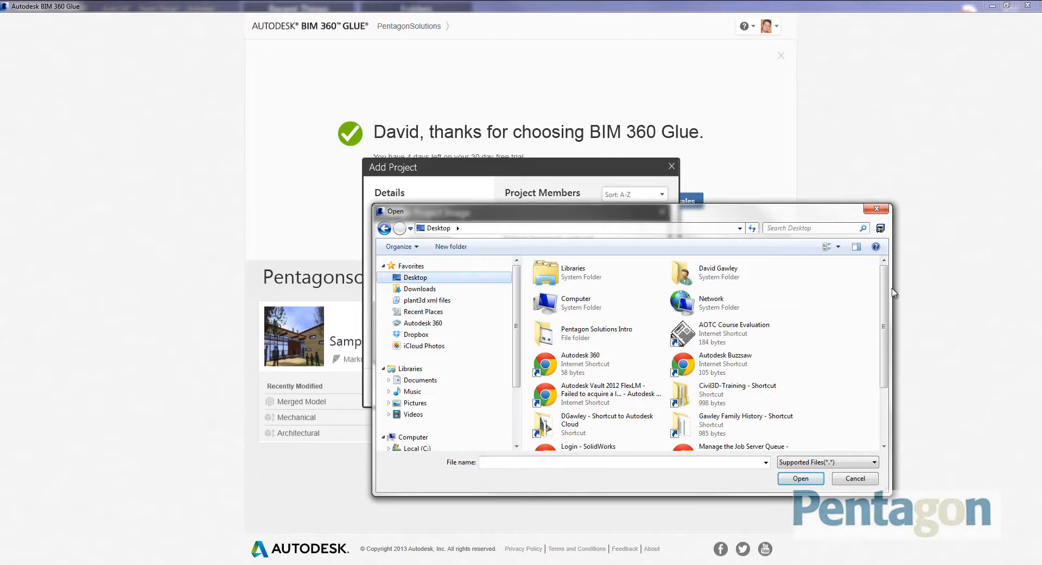
{"action": "scroll", "coordinate": [884, 325], "scroll_direction": "down", "scroll_amount": 3}
{"action": "left_click", "coordinate": [703, 403]}
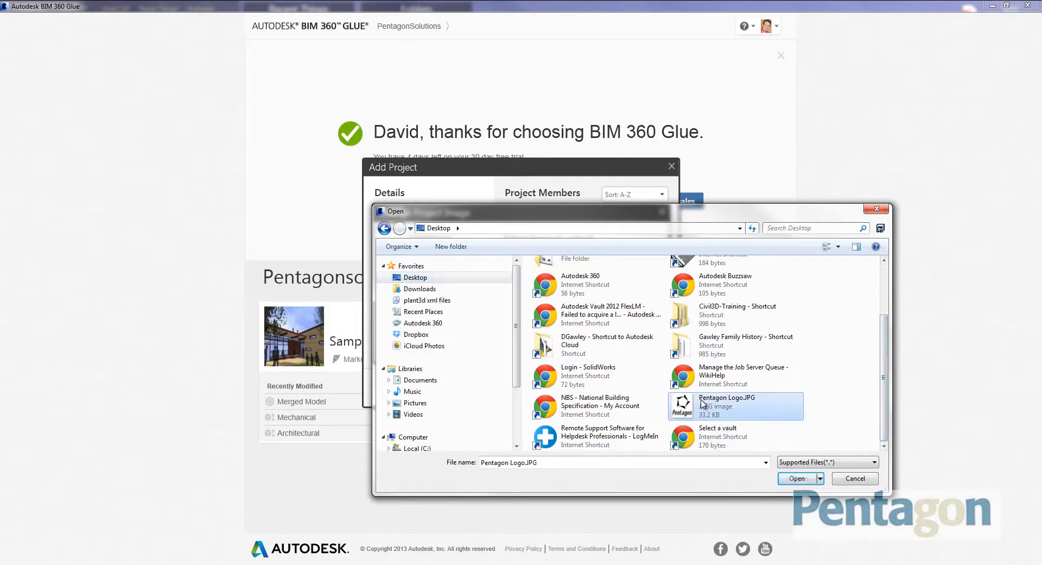
{"action": "double_click", "coordinate": [703, 403]}
{"action": "left_click", "coordinate": [619, 354]}
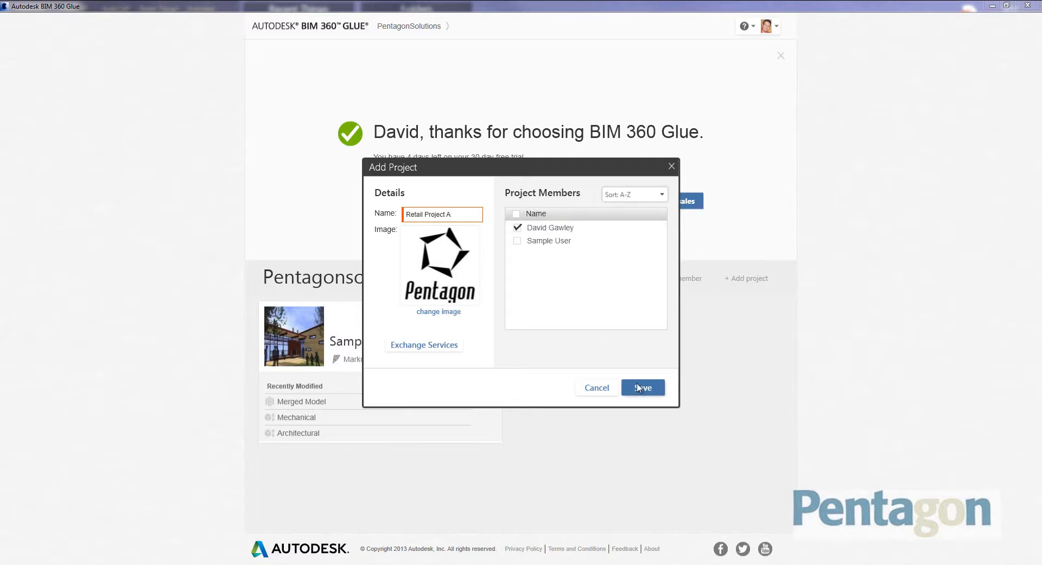
{"action": "left_click", "coordinate": [652, 388]}
{"action": "left_click", "coordinate": [642, 388]}
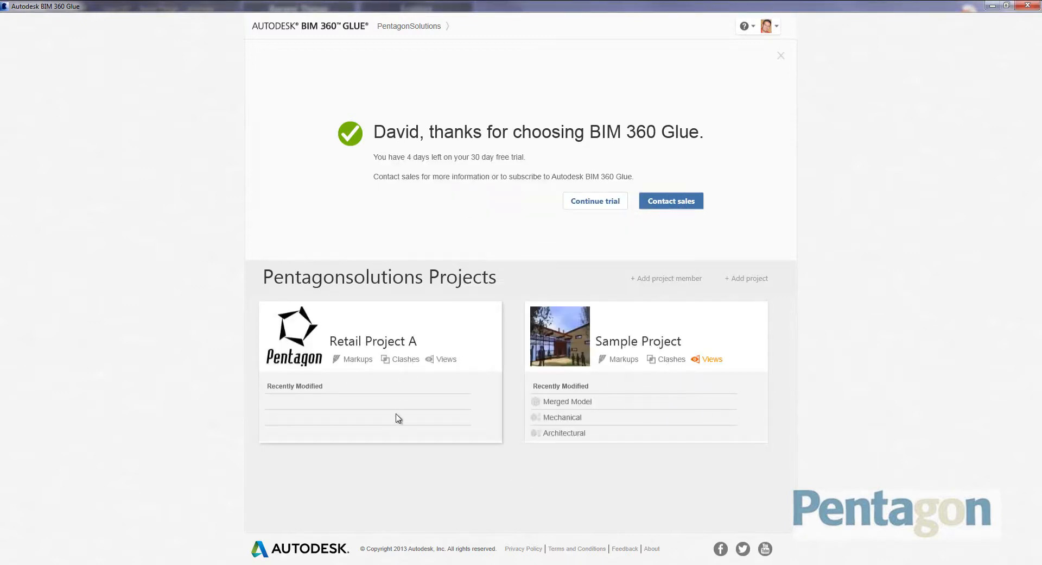
Switch to Revit and start the BIM 360 Glue add-in for the Supermarket-Arch model from its 3D Working View
{"action": "left_click", "coordinate": [283, 333]}
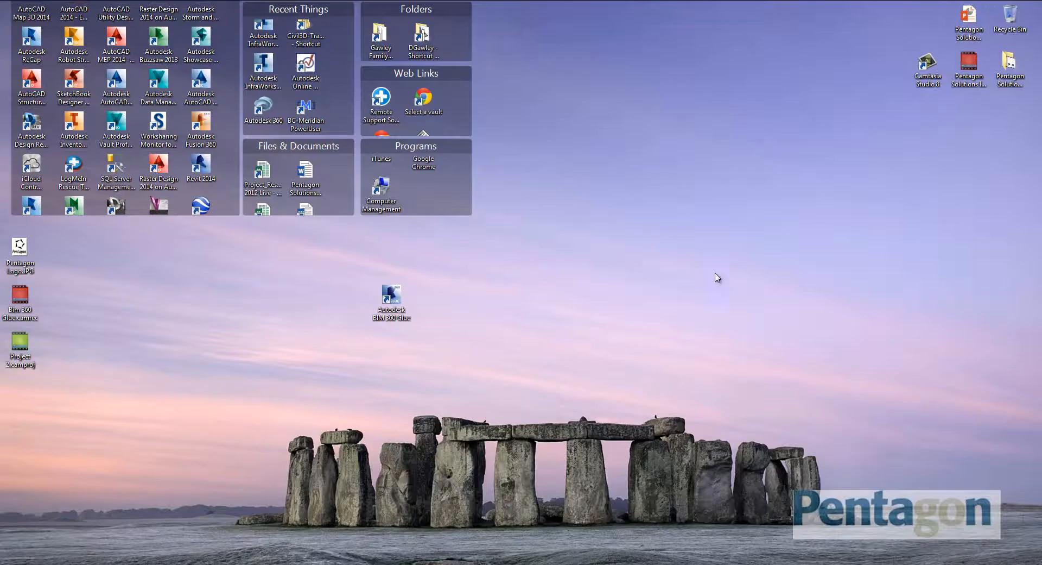
{"action": "left_click", "coordinate": [993, 6]}
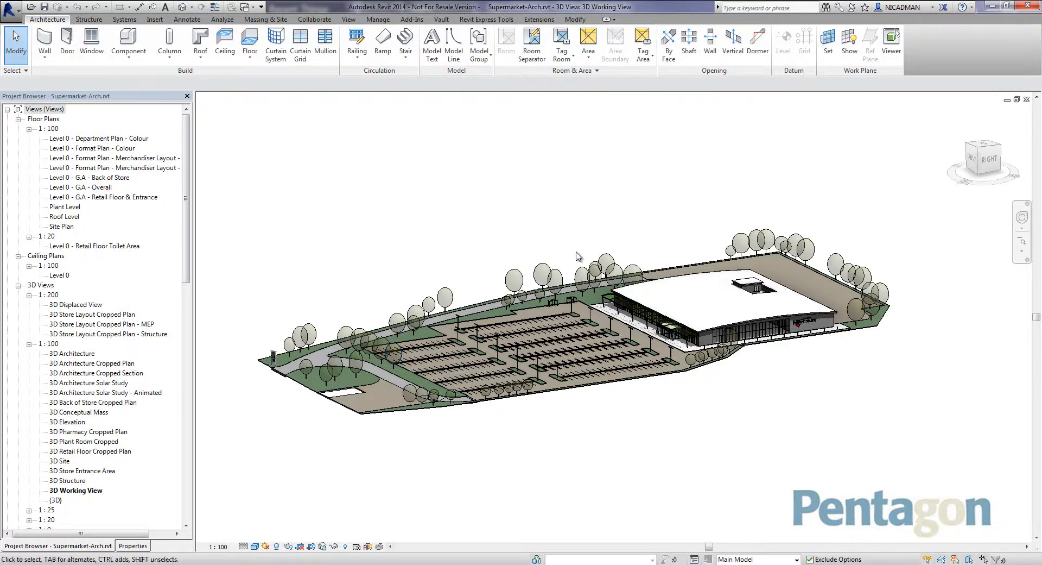
{"action": "middle_click_drag", "start_coordinate": [384, 363], "coordinate": [630, 376], "text": "shift"}
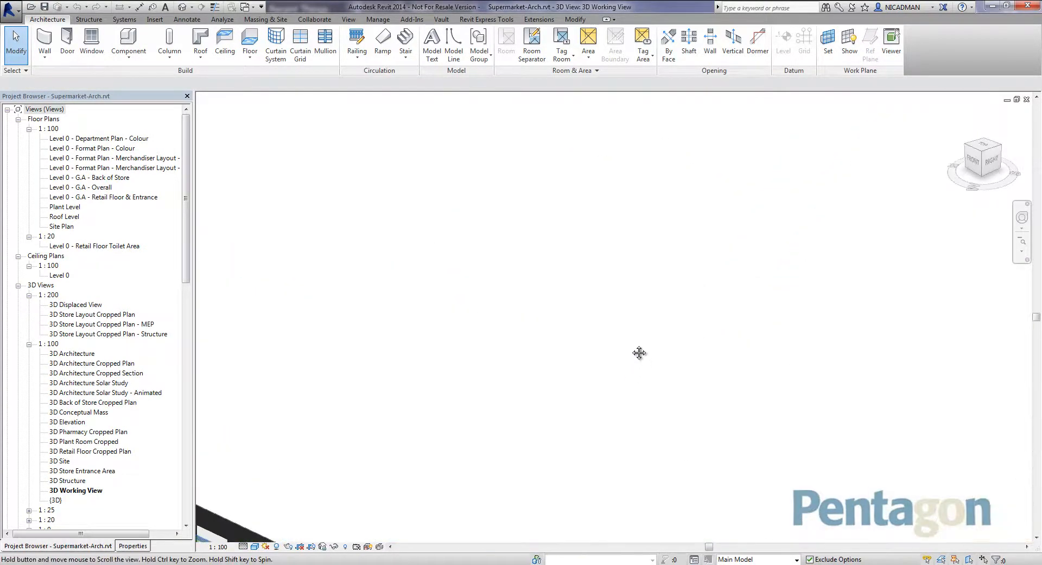
{"action": "scroll", "coordinate": [628, 354], "scroll_direction": "down", "scroll_amount": 10}
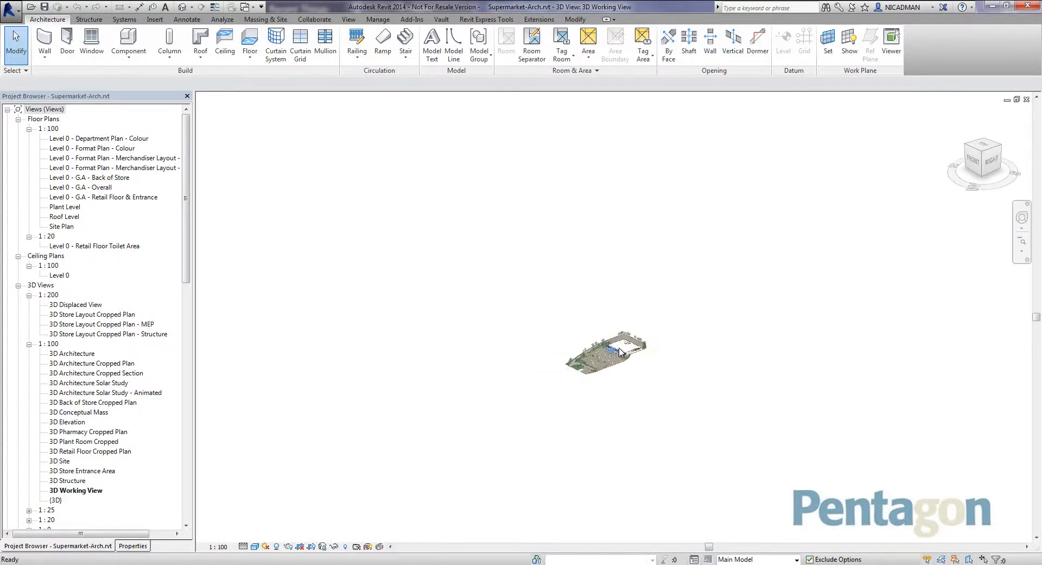
{"action": "scroll", "coordinate": [601, 367], "scroll_direction": "up", "scroll_amount": 10}
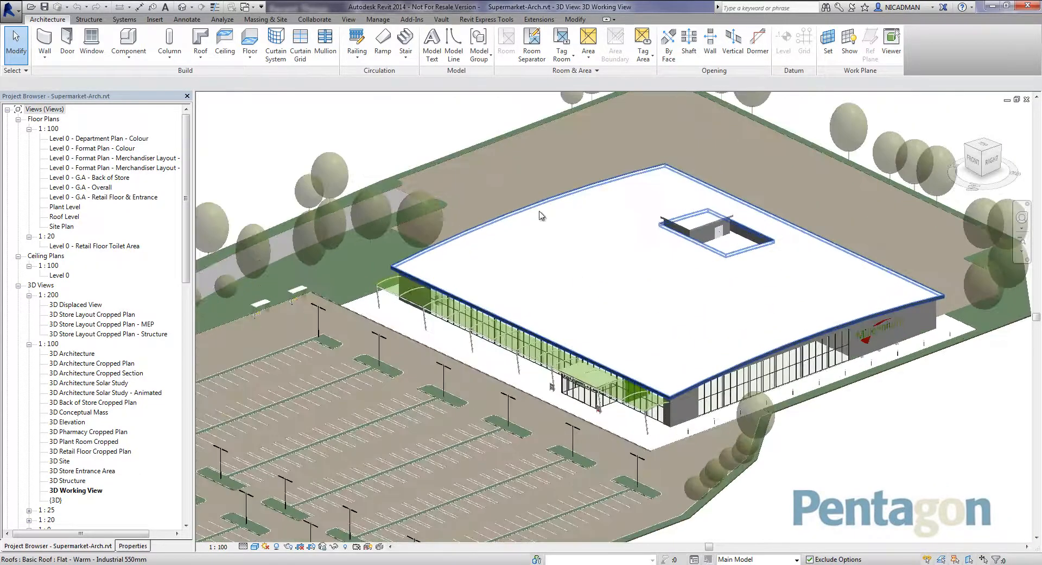
{"action": "left_click", "coordinate": [412, 19]}
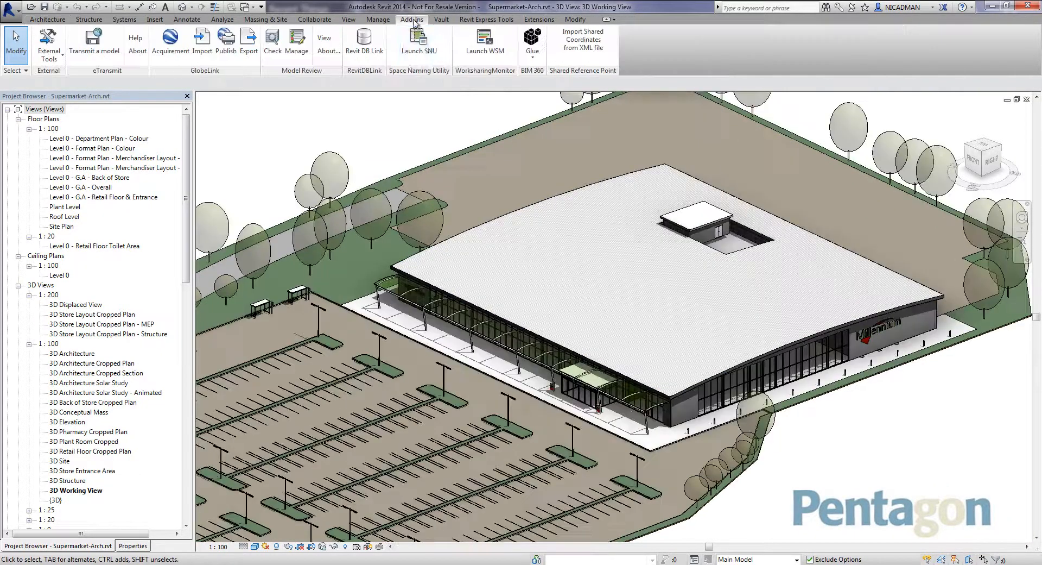
{"action": "left_click", "coordinate": [531, 57]}
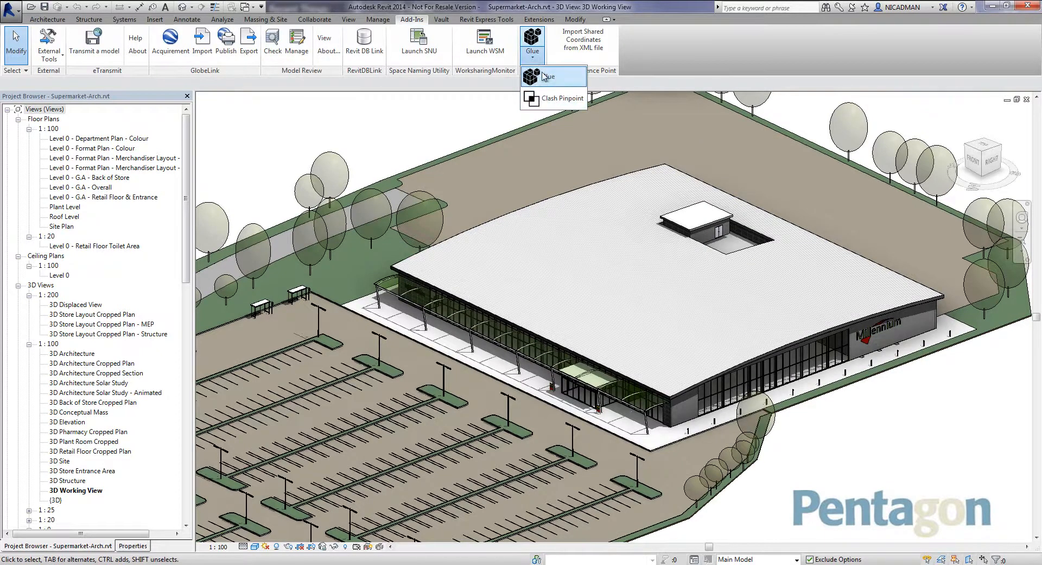
{"action": "left_click", "coordinate": [537, 76]}
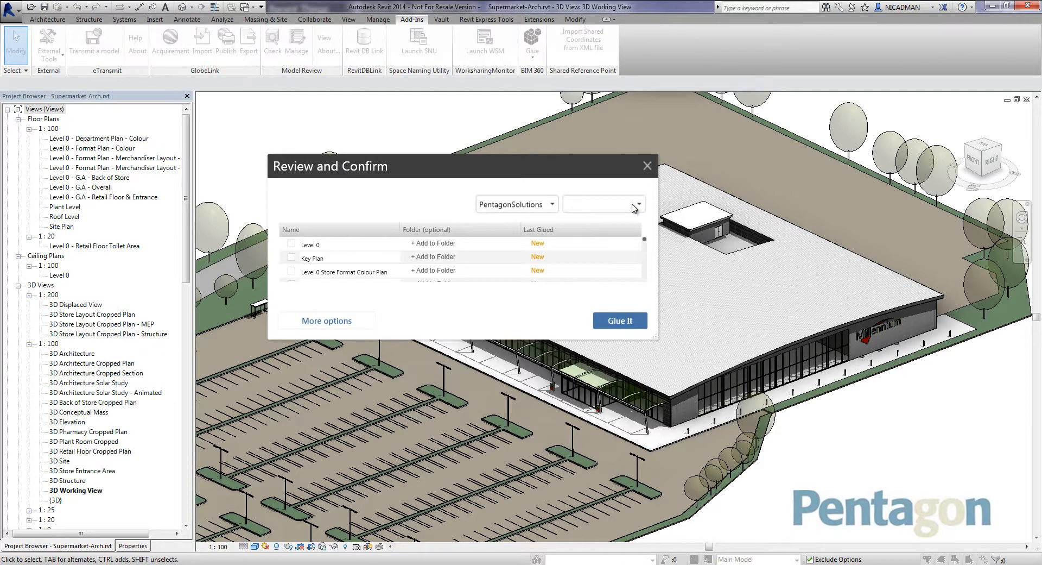
Inspect the additional Glue options for rooms and areas and for the coordinate system, and close them without changes
{"action": "left_click", "coordinate": [330, 326]}
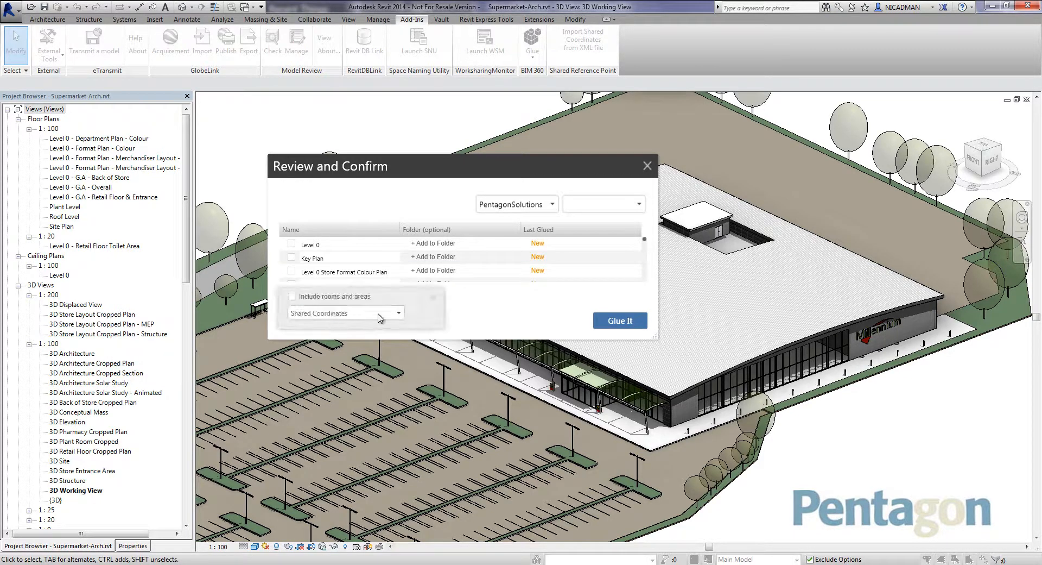
{"action": "left_click", "coordinate": [399, 314]}
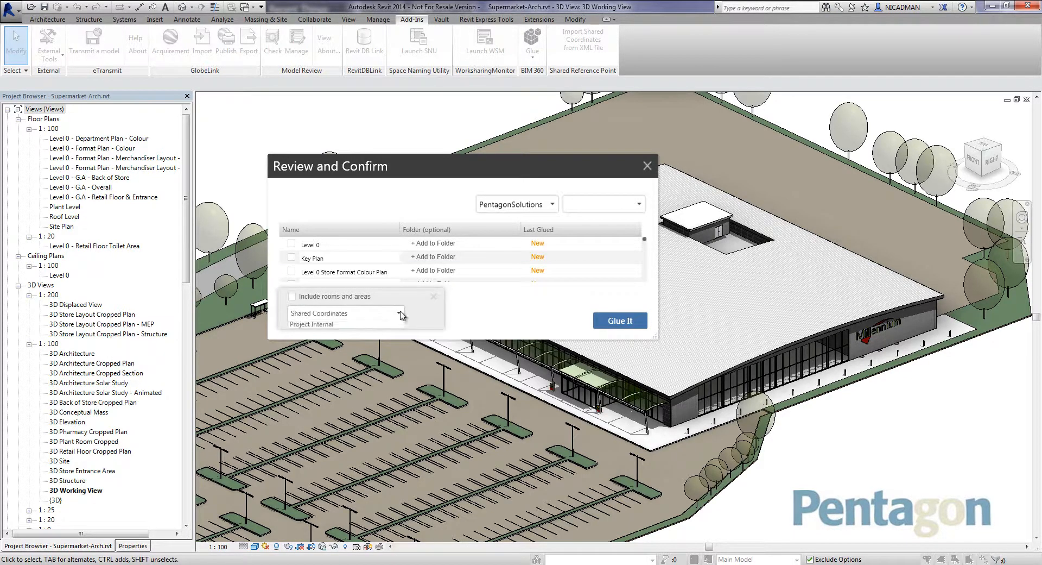
{"action": "left_click", "coordinate": [492, 313]}
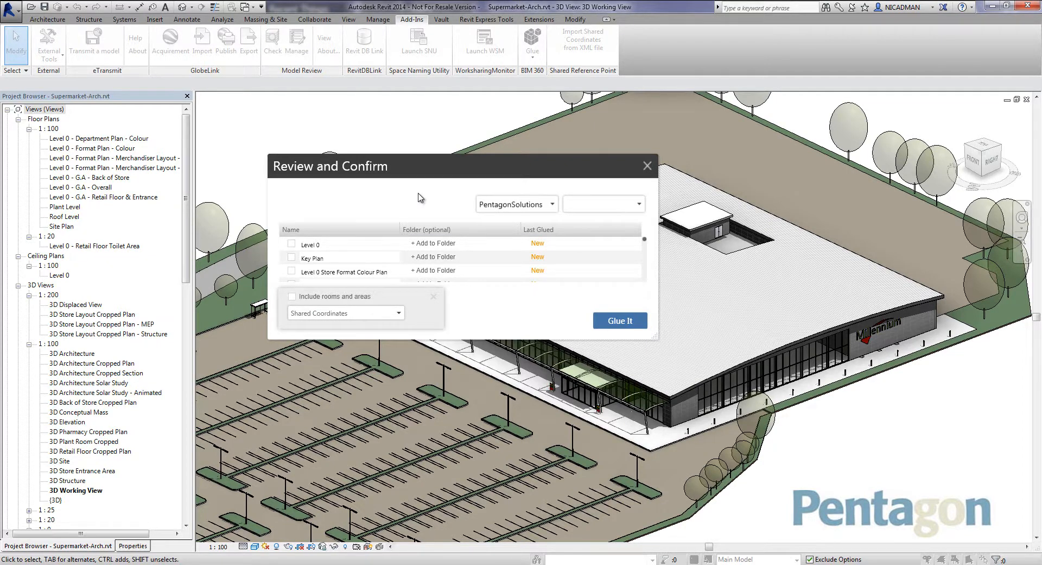
{"action": "left_click", "coordinate": [433, 296]}
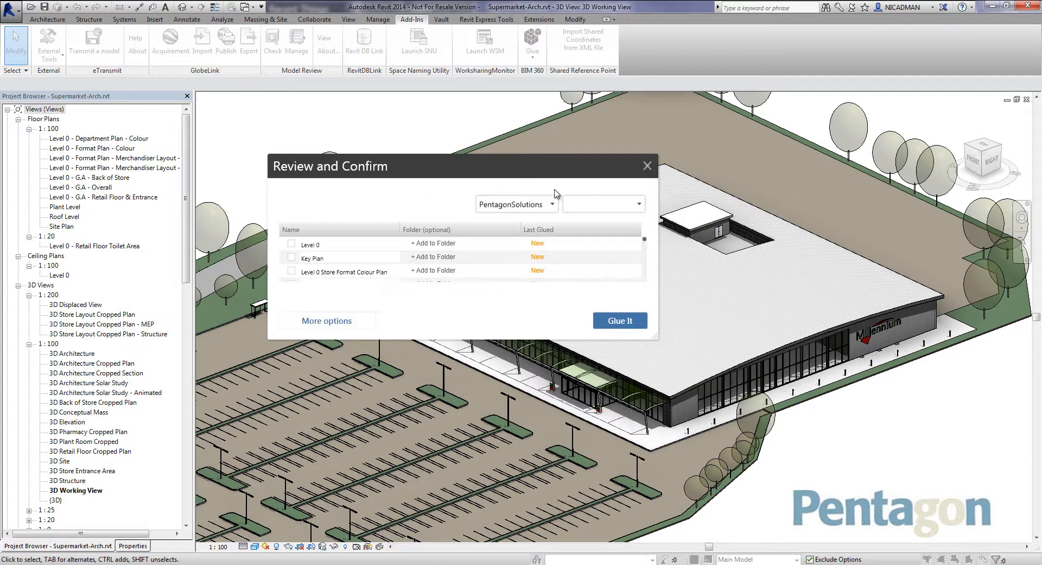
Choose Retail Project A as the destination project for the glued model
{"action": "left_click", "coordinate": [642, 204]}
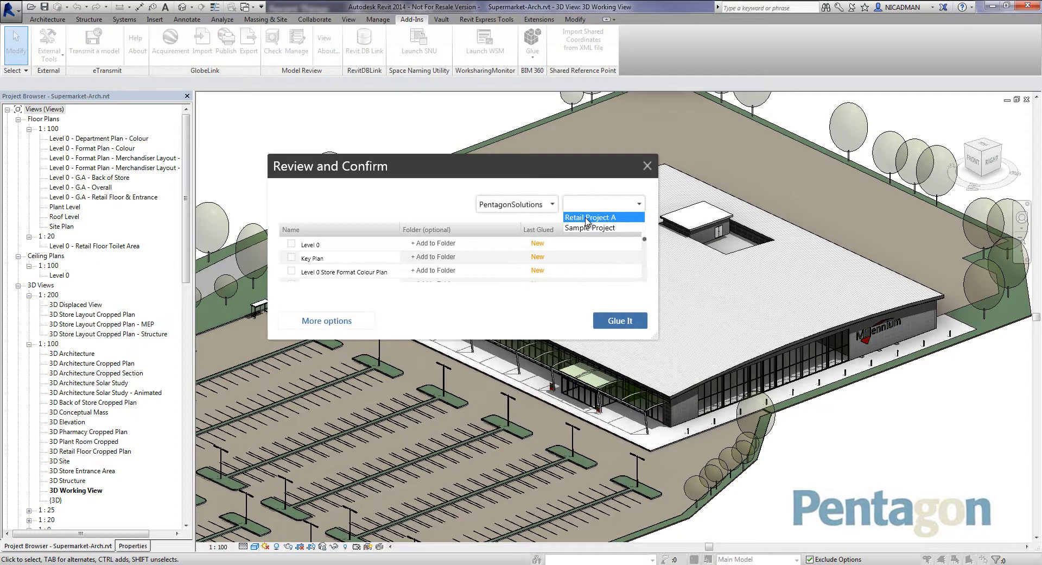
{"action": "left_click", "coordinate": [586, 217]}
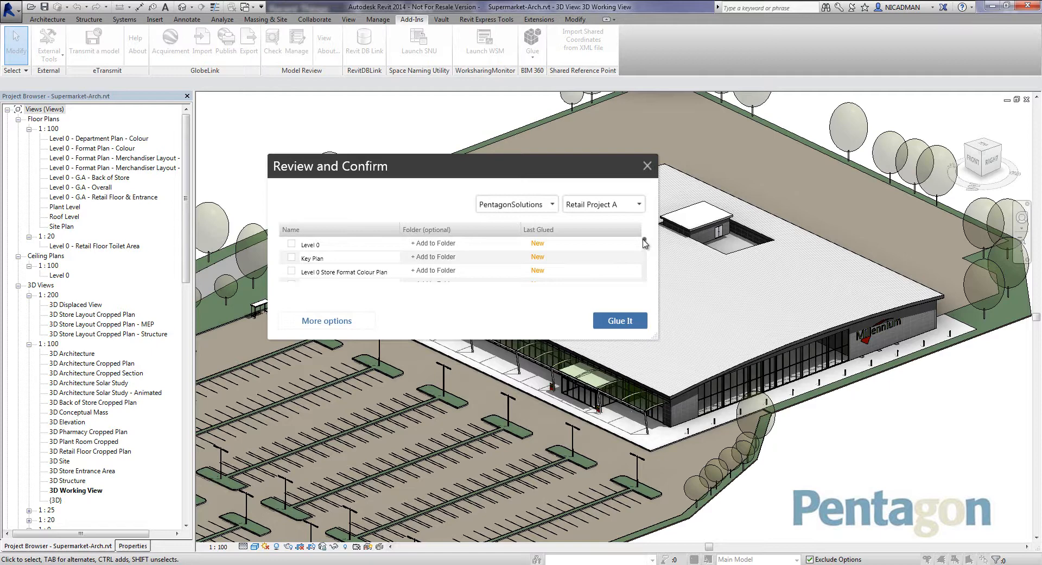
Select 3D Working View in the list of Revit views, glue it to Retail Project A, and acknowledge the progress notice
{"action": "left_click_drag", "start_coordinate": [645, 243], "coordinate": [643, 246]}
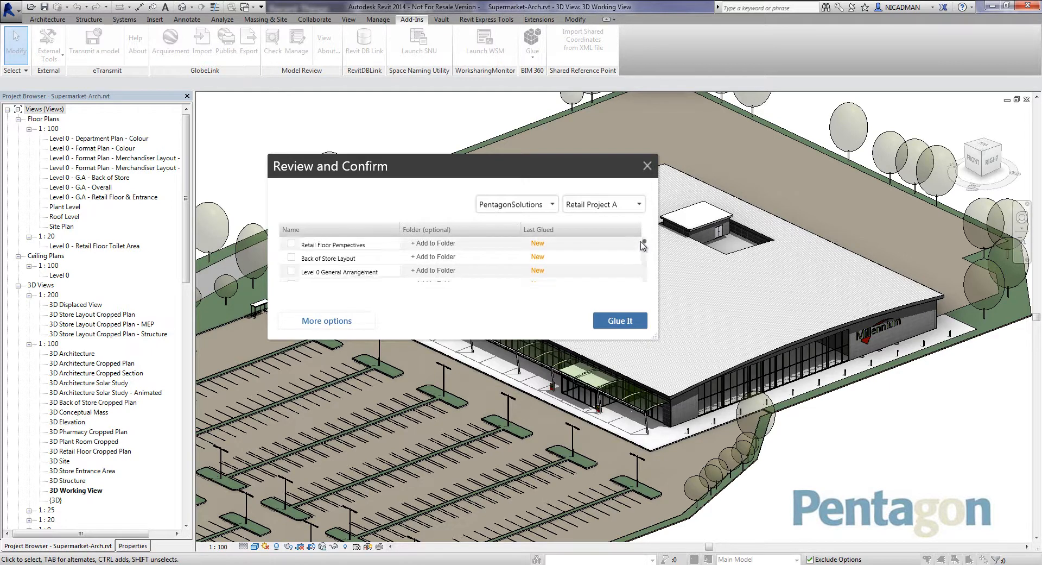
{"action": "left_click", "coordinate": [645, 278]}
{"action": "left_click_drag", "start_coordinate": [645, 244], "coordinate": [645, 255]}
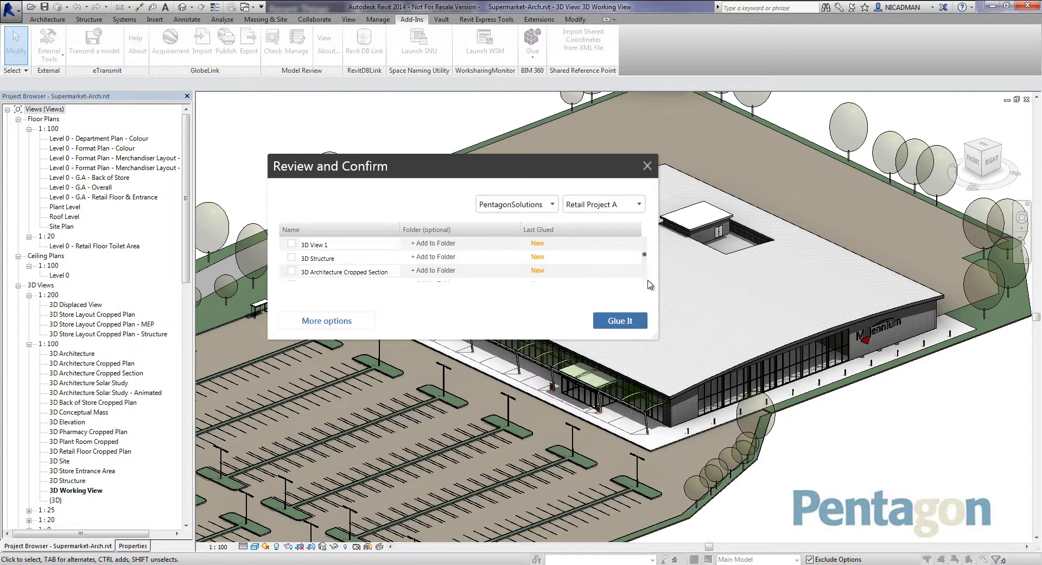
{"action": "scroll", "coordinate": [646, 285], "scroll_direction": "down", "scroll_amount": 1}
{"action": "scroll", "coordinate": [647, 285], "scroll_direction": "down", "scroll_amount": 8}
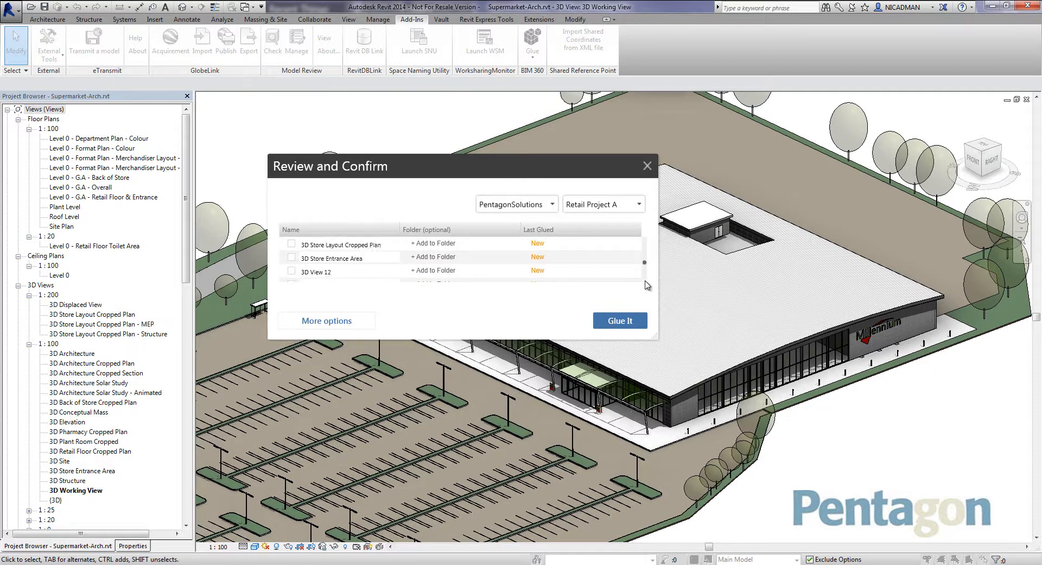
{"action": "scroll", "coordinate": [647, 285], "scroll_direction": "down", "scroll_amount": 6}
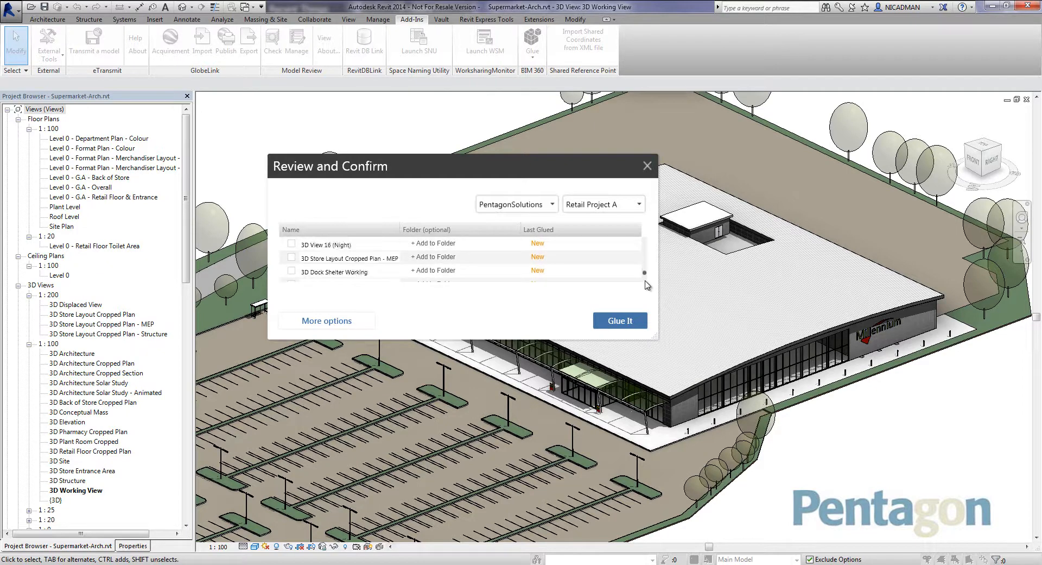
{"action": "scroll", "coordinate": [647, 285], "scroll_direction": "down", "scroll_amount": 2}
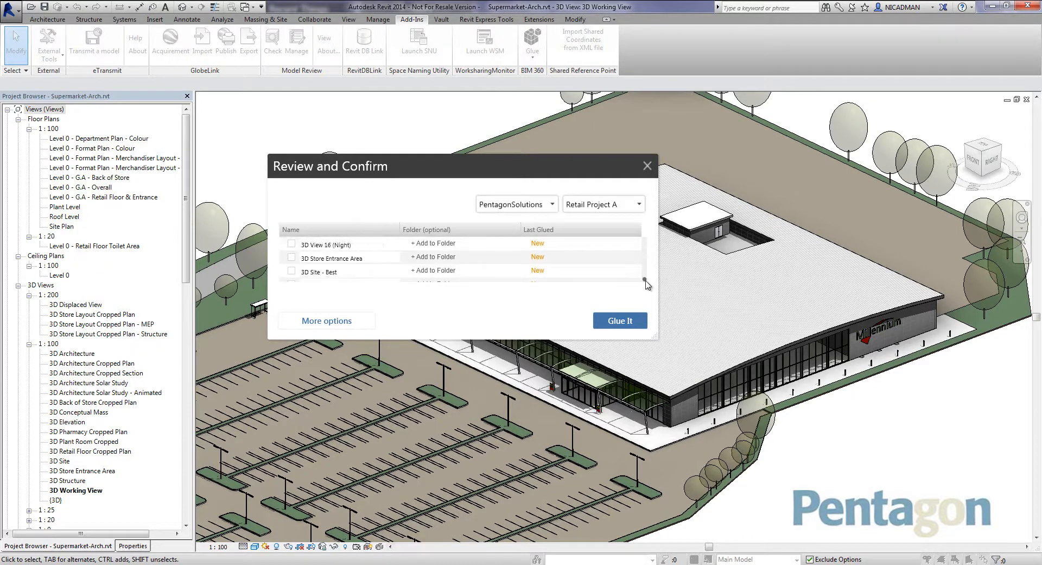
{"action": "left_click", "coordinate": [644, 238]}
{"action": "left_click", "coordinate": [644, 238]}
{"action": "left_click", "coordinate": [644, 238]}
{"action": "left_click", "coordinate": [644, 238]}
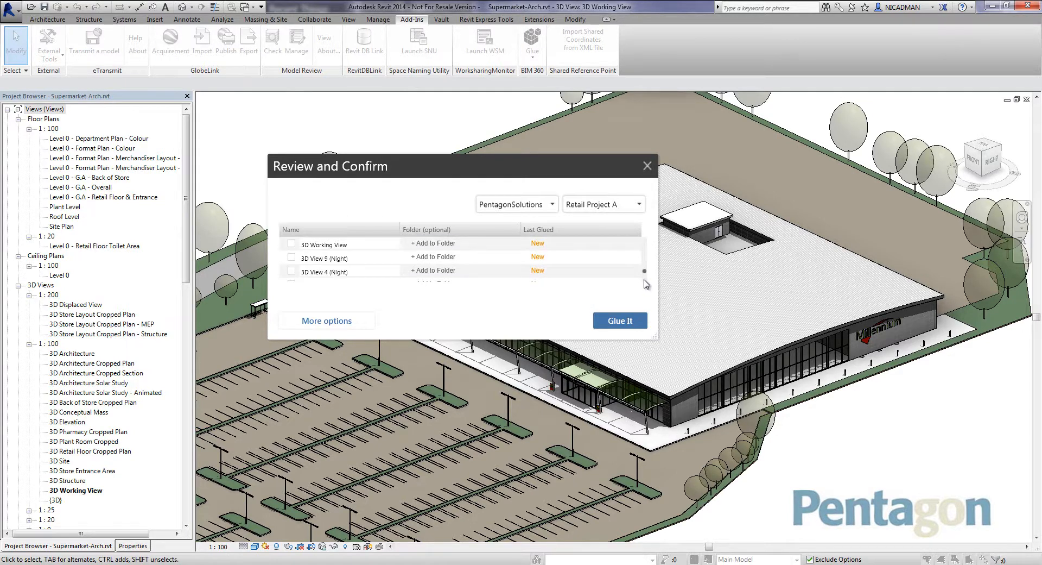
{"action": "left_click", "coordinate": [644, 280]}
{"action": "left_click", "coordinate": [645, 239]}
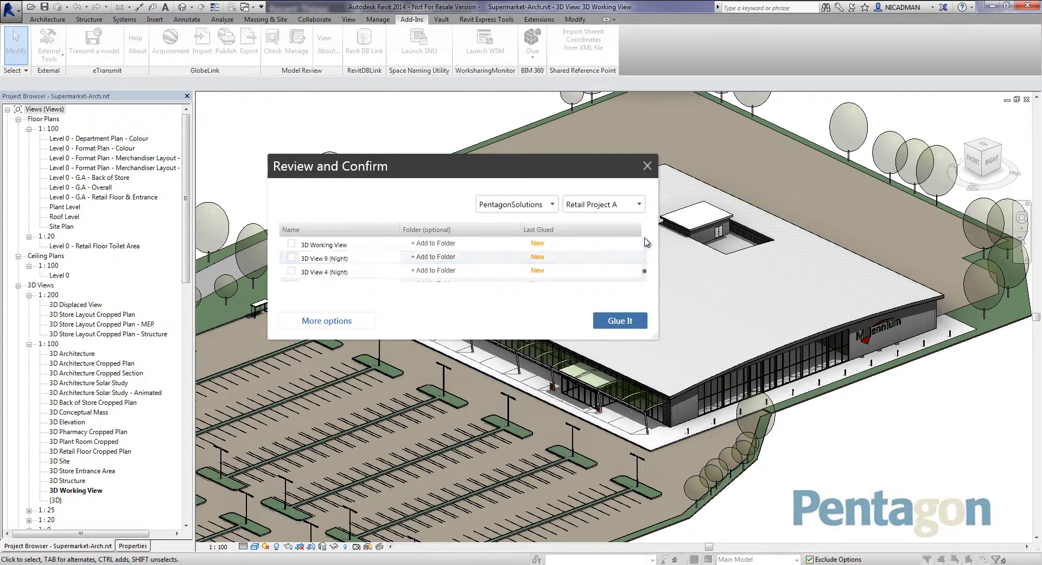
{"action": "left_click", "coordinate": [291, 243]}
{"action": "left_click", "coordinate": [621, 320]}
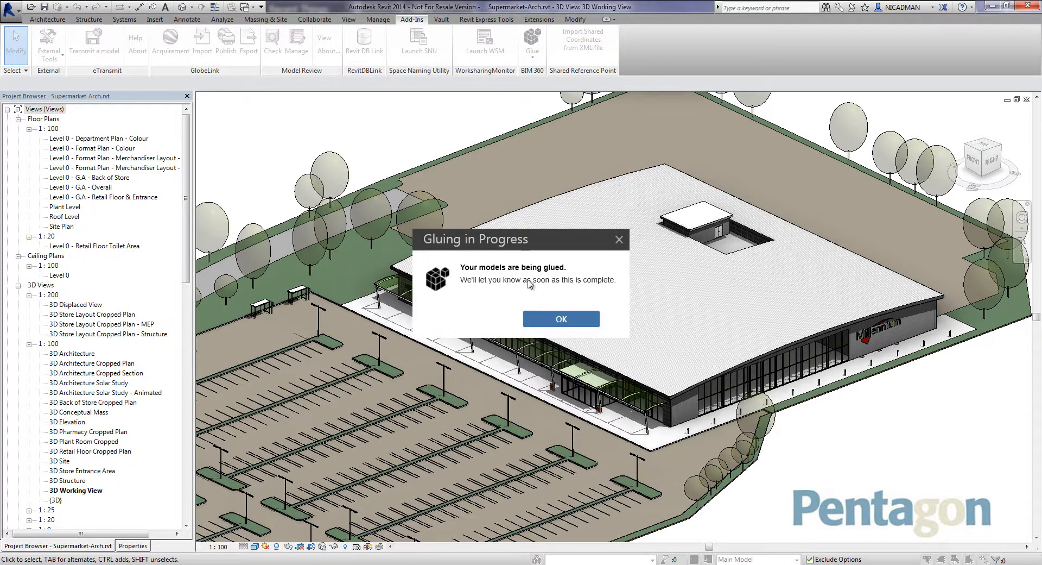
{"action": "left_click", "coordinate": [579, 325]}
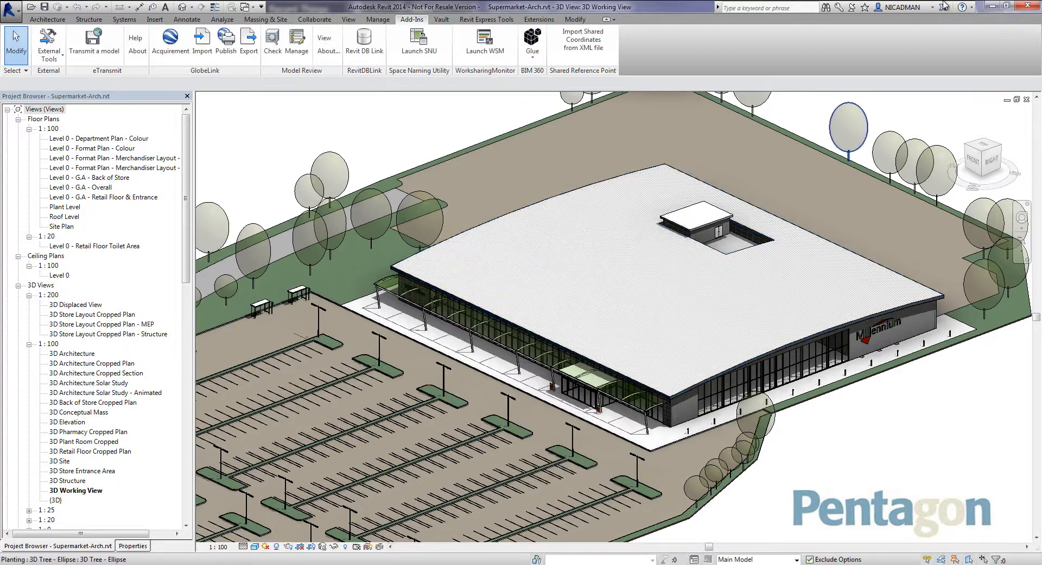
Switch from Revit to BIM 360 Glue and reopen Retail Project A from the PentagonSolutions project overview
{"action": "left_click", "coordinate": [993, 6]}
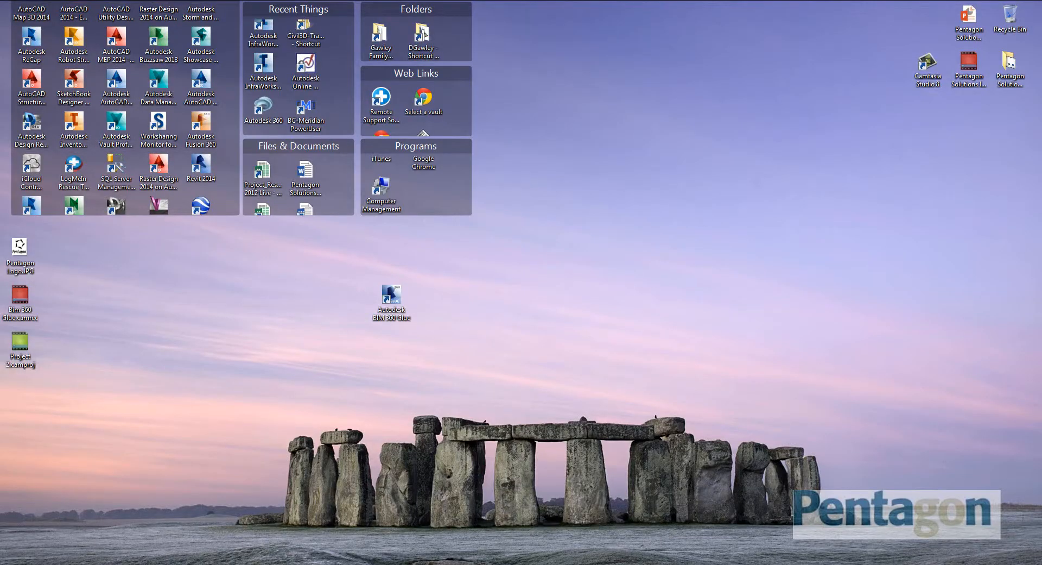
{"action": "left_click", "coordinate": [342, 564]}
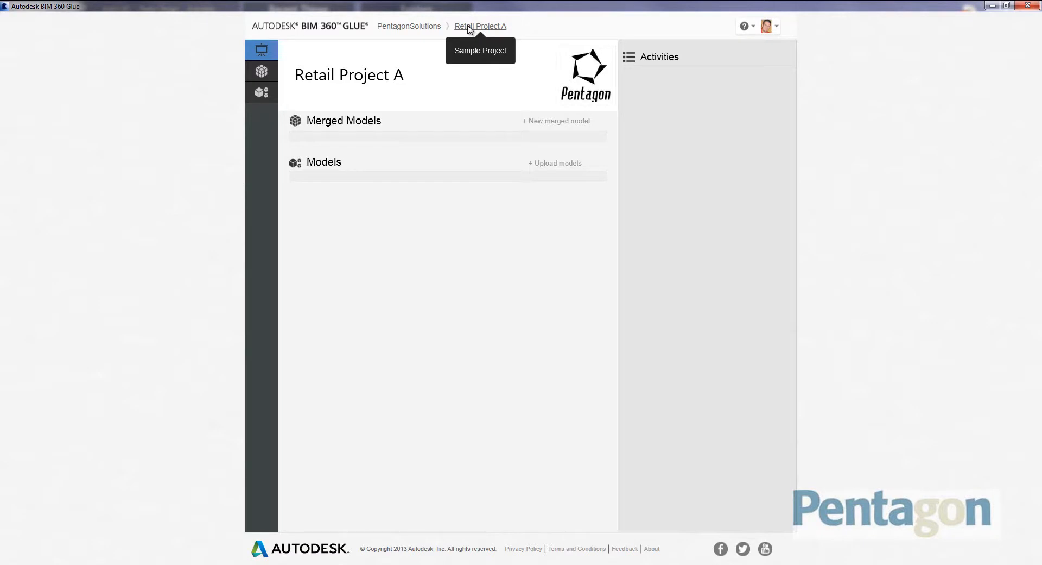
{"action": "left_click", "coordinate": [419, 29]}
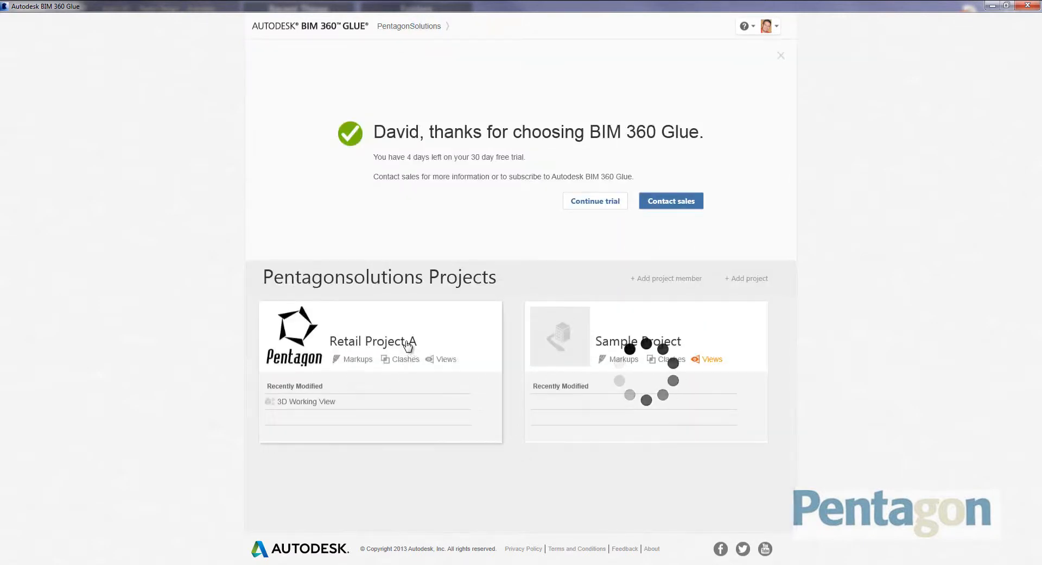
{"action": "left_click", "coordinate": [424, 147]}
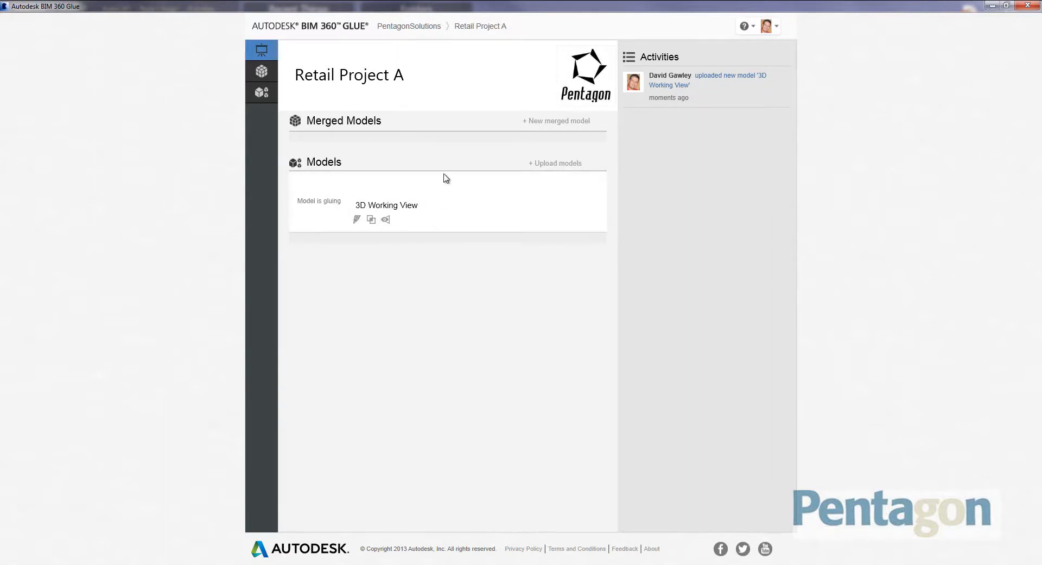
Dismiss the gluing notice, then open the 3D Working View model in Glue with the Clashes window closed
{"action": "left_click", "coordinate": [997, 6]}
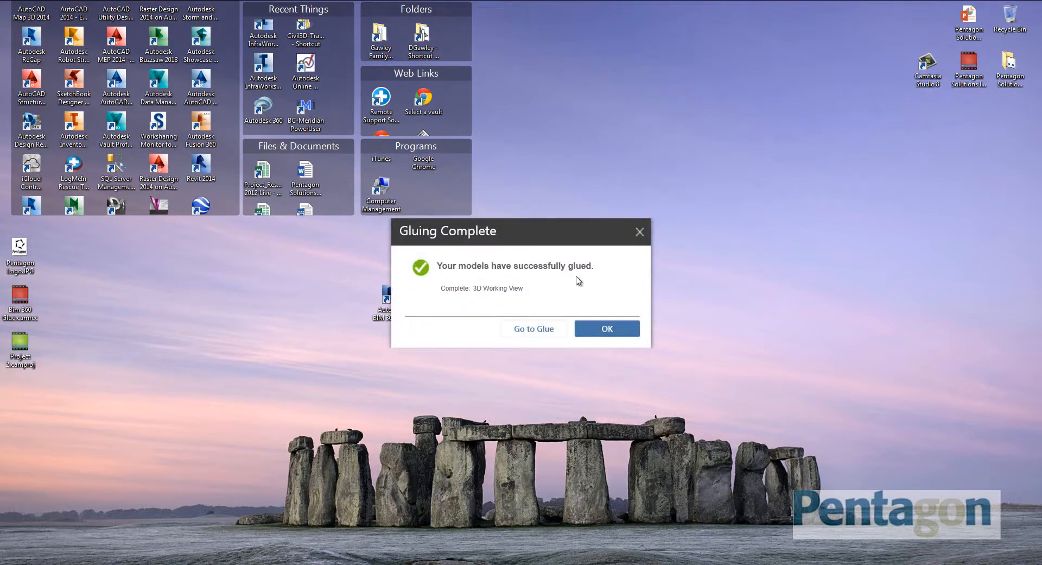
{"action": "left_click", "coordinate": [608, 329]}
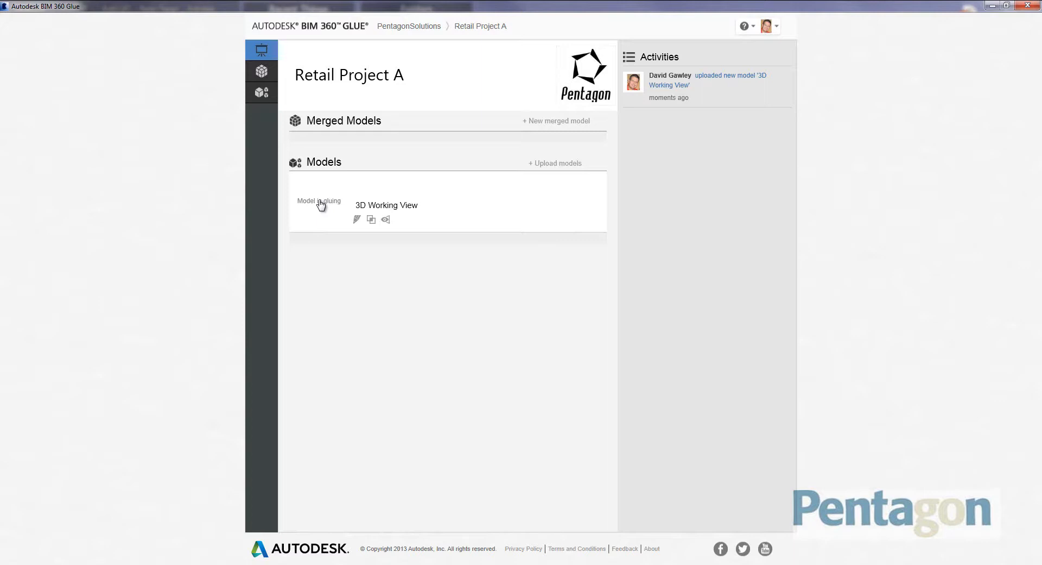
{"action": "left_click", "coordinate": [321, 204]}
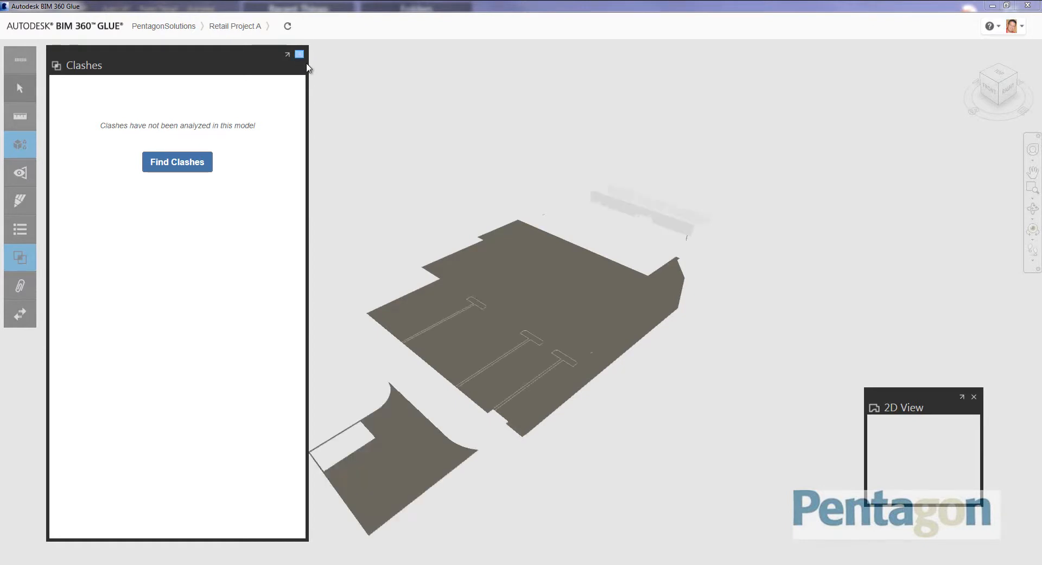
{"action": "left_click", "coordinate": [300, 54]}
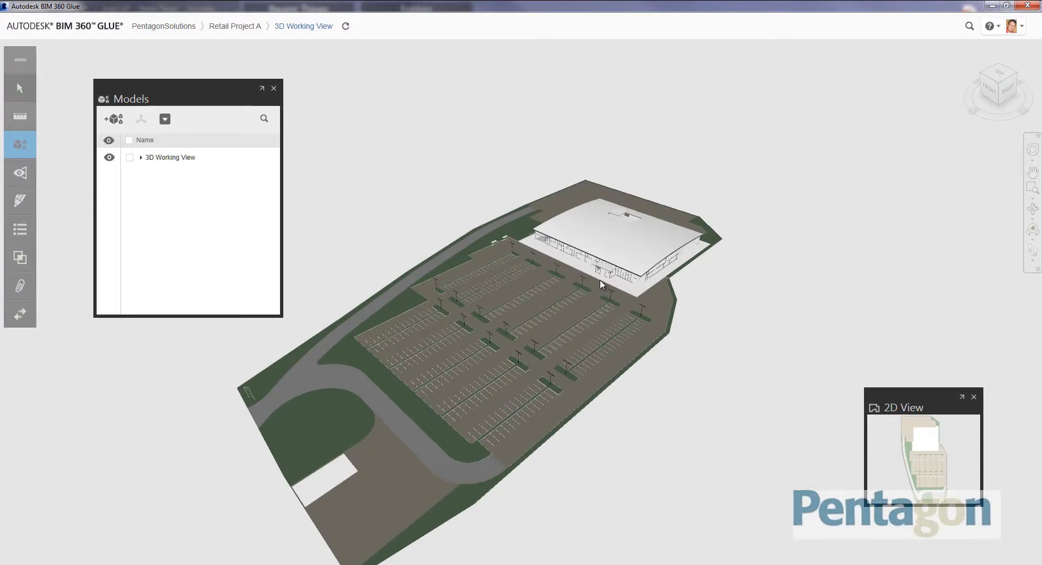
Orbit the supermarket model and zoom in on the car park facing the store front
{"action": "left_click", "coordinate": [1033, 209]}
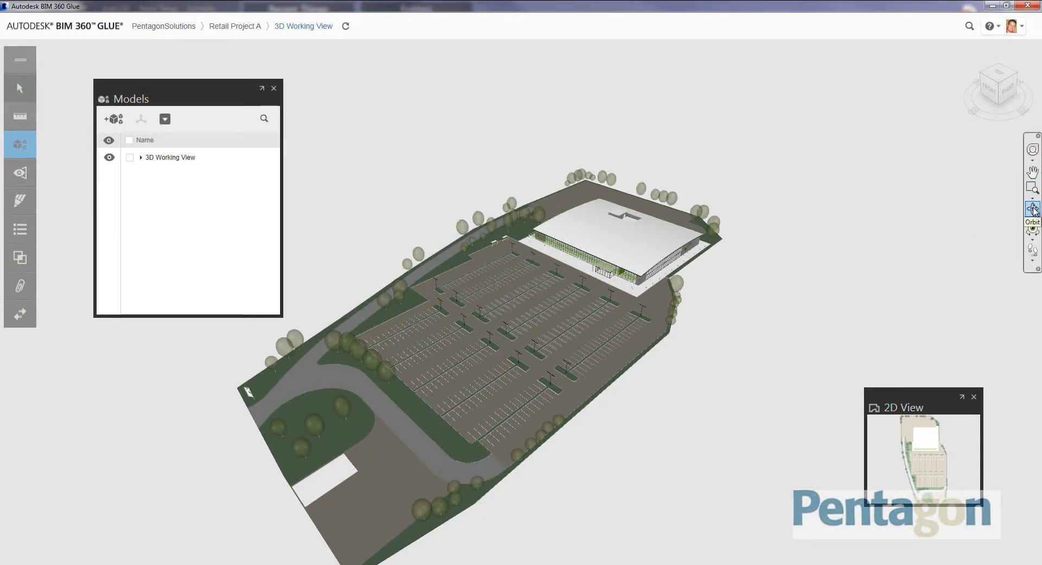
{"action": "mouse_move", "coordinate": [572, 331]}
{"action": "left_mouse_down"}
{"action": "mouse_move", "coordinate": [612, 319]}
{"action": "mouse_move", "coordinate": [580, 292]}
{"action": "mouse_move", "coordinate": [717, 310]}
{"action": "mouse_move", "coordinate": [468, 389]}
{"action": "mouse_move", "coordinate": [567, 328]}
{"action": "left_mouse_up"}
{"action": "scroll", "coordinate": [580, 292], "scroll_direction": "up", "scroll_amount": 3}
{"action": "scroll", "coordinate": [549, 296], "scroll_direction": "up", "scroll_amount": 3}
{"action": "middle_click_drag", "start_coordinate": [546, 299], "coordinate": [609, 330]}
{"action": "scroll", "coordinate": [670, 309], "scroll_direction": "up", "scroll_amount": 2}
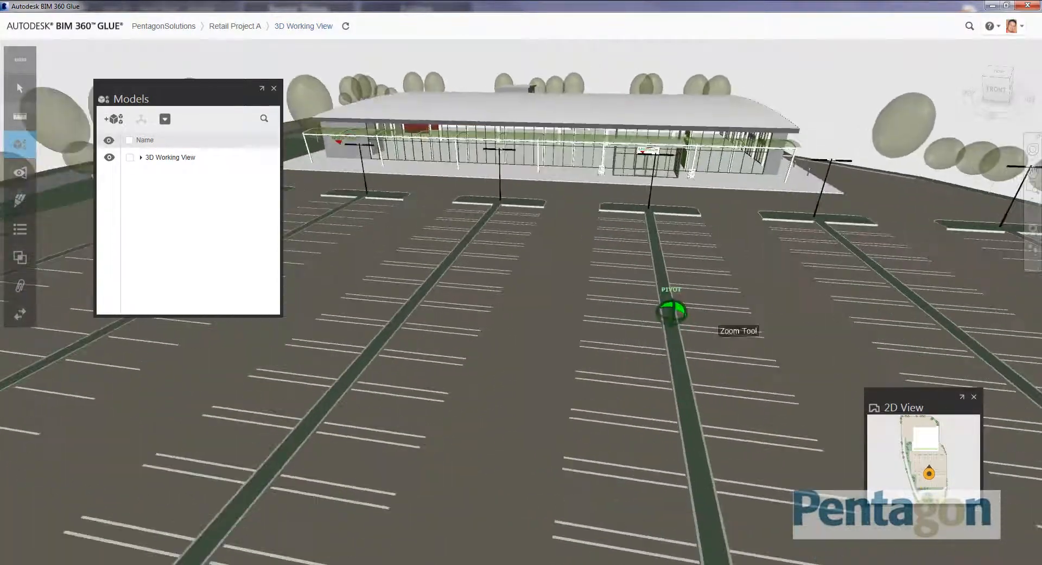
Walk across the car park to the store entrance using the Walk tool with Gravity enabled
{"action": "left_click", "coordinate": [1033, 251]}
{"action": "left_click_drag", "start_coordinate": [543, 297], "coordinate": [542, 283]}
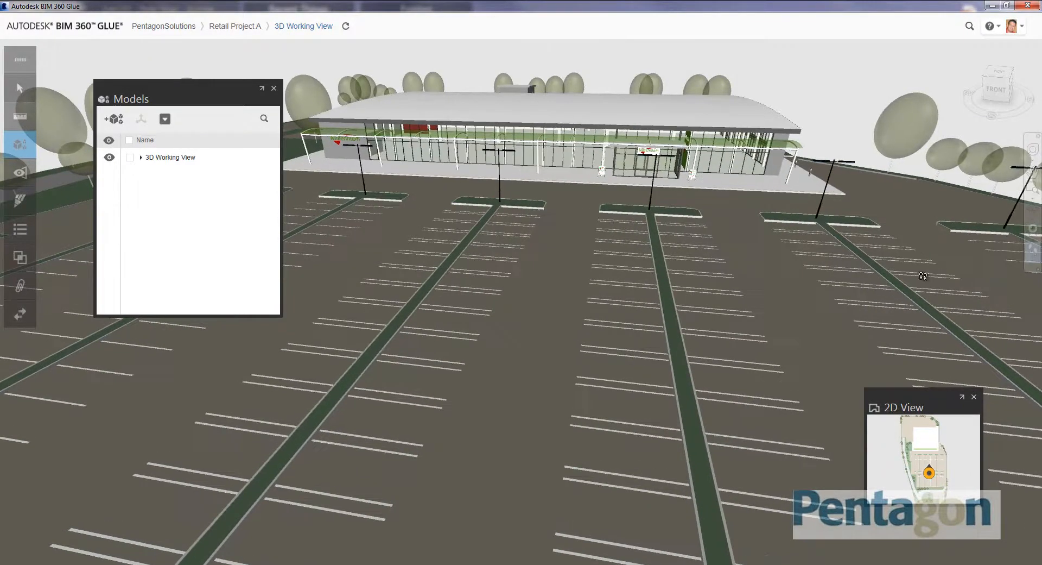
{"action": "left_click", "coordinate": [1037, 265]}
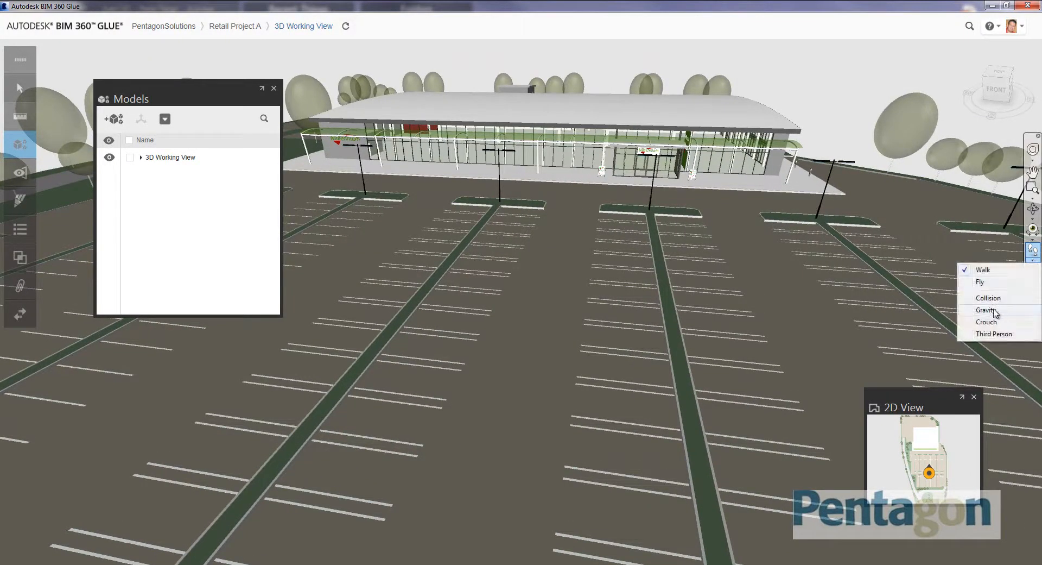
{"action": "left_click", "coordinate": [999, 308]}
{"action": "left_click_drag", "start_coordinate": [649, 398], "coordinate": [693, 240]}
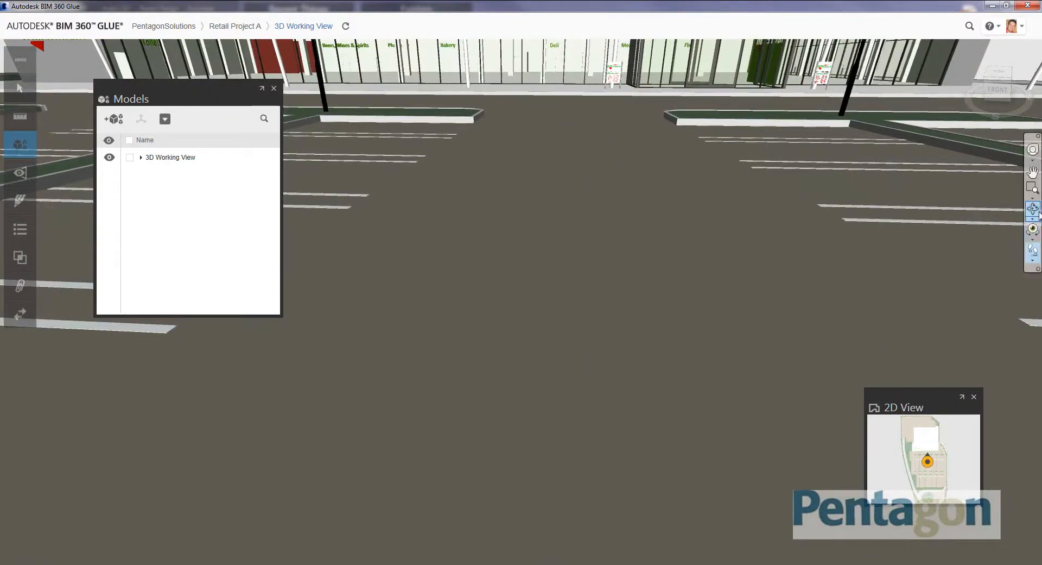
{"action": "left_click", "coordinate": [1032, 222]}
{"action": "left_click", "coordinate": [990, 239]}
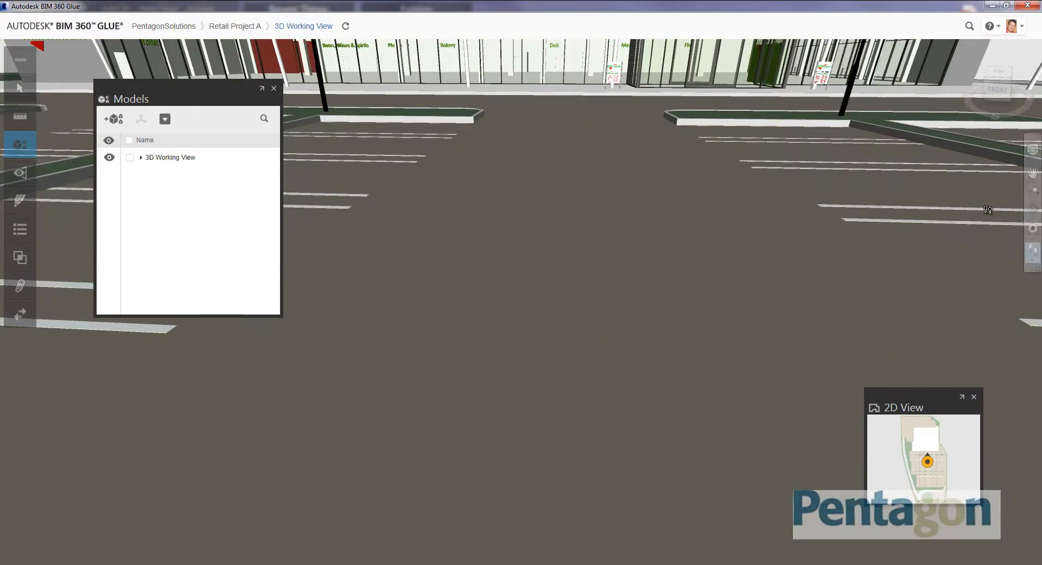
{"action": "left_click_drag", "start_coordinate": [717, 230], "coordinate": [815, 221]}
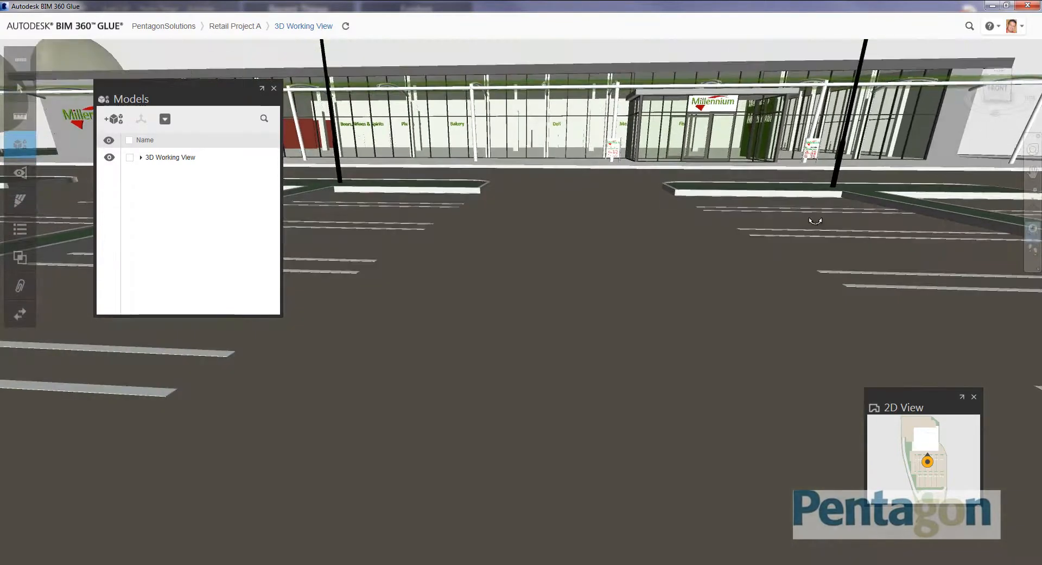
{"action": "mouse_move", "coordinate": [859, 255]}
{"action": "left_mouse_down"}
{"action": "mouse_move", "coordinate": [898, 167]}
{"action": "mouse_move", "coordinate": [997, 143]}
{"action": "mouse_move", "coordinate": [714, 153]}
{"action": "mouse_move", "coordinate": [761, 293]}
{"action": "mouse_move", "coordinate": [804, 304]}
{"action": "left_mouse_up"}
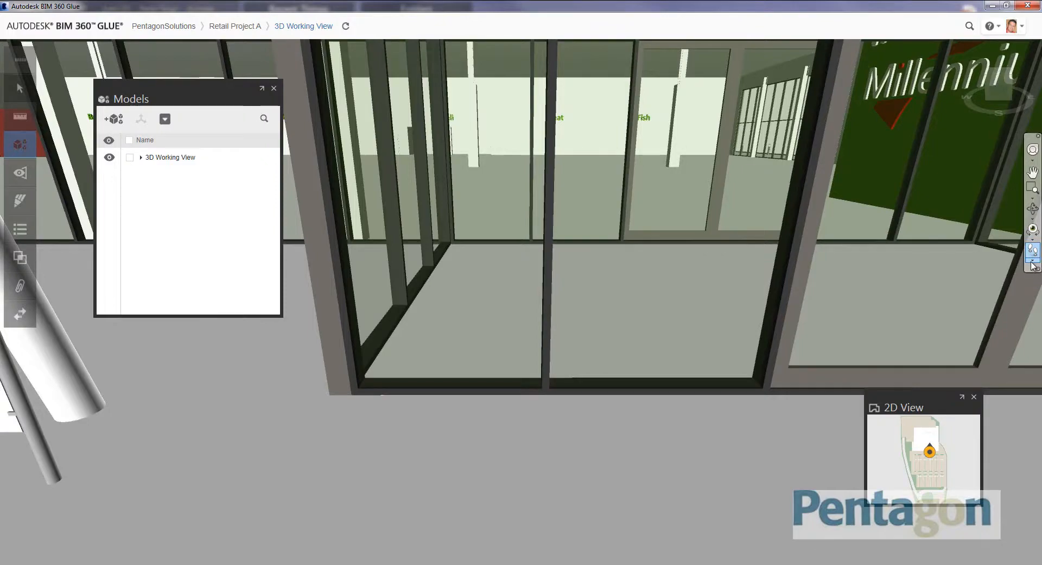
Toggle the Collision option of the Walk tool and walk from the store entrance back into the car park
{"action": "left_click", "coordinate": [1032, 264]}
{"action": "left_click", "coordinate": [987, 298]}
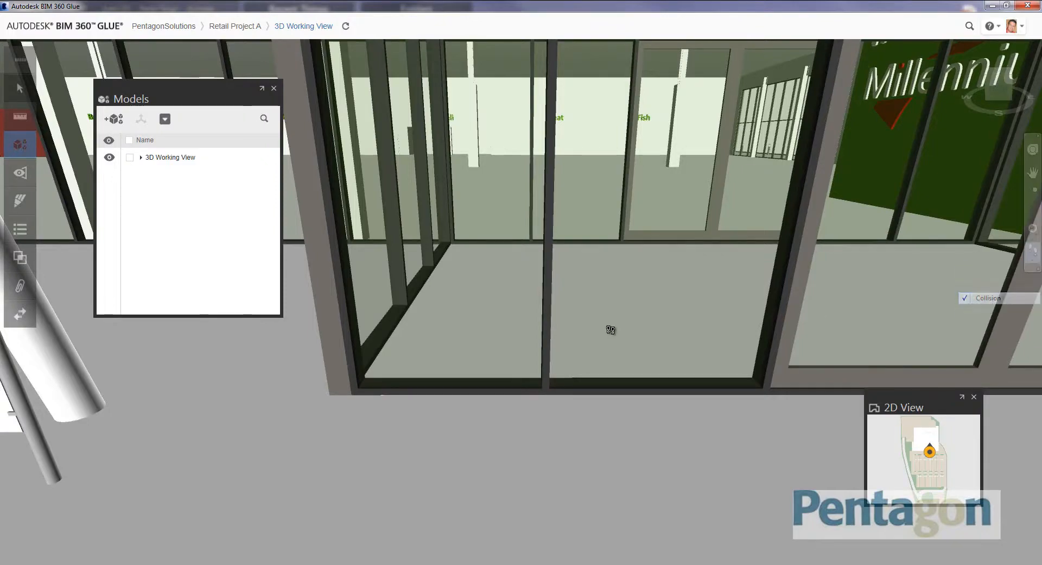
{"action": "mouse_move", "coordinate": [611, 330]}
{"action": "left_mouse_down"}
{"action": "mouse_move", "coordinate": [705, 200]}
{"action": "mouse_move", "coordinate": [367, 202]}
{"action": "mouse_move", "coordinate": [365, 212]}
{"action": "mouse_move", "coordinate": [318, 221]}
{"action": "mouse_move", "coordinate": [344, 237]}
{"action": "mouse_move", "coordinate": [386, 202]}
{"action": "mouse_move", "coordinate": [515, 186]}
{"action": "mouse_move", "coordinate": [296, 110]}
{"action": "left_mouse_up"}
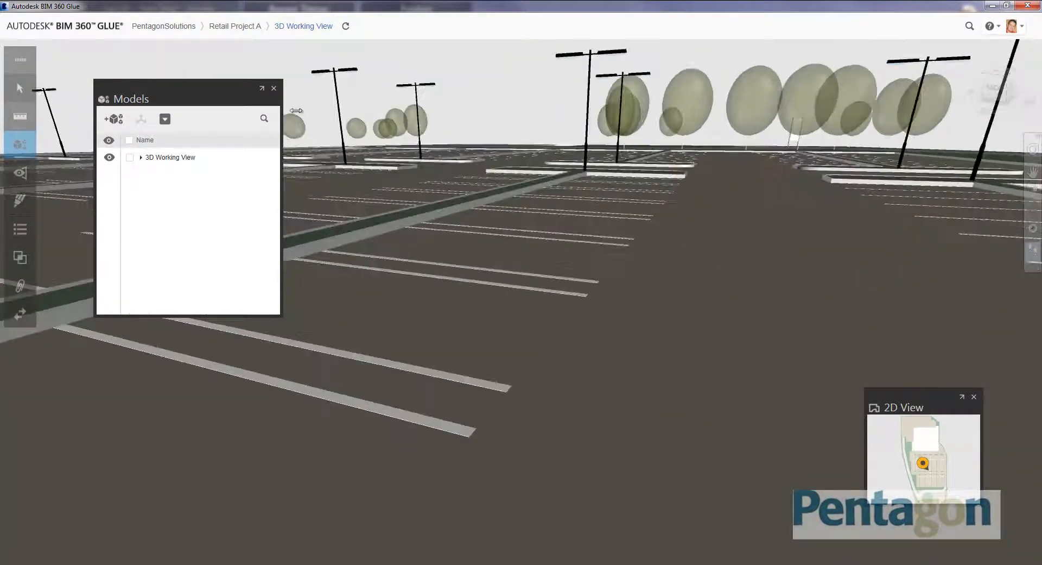
Move the 2D View window clear of its corner and relocate the viewpoint using its position marker
{"action": "left_click_drag", "start_coordinate": [900, 397], "coordinate": [865, 254]}
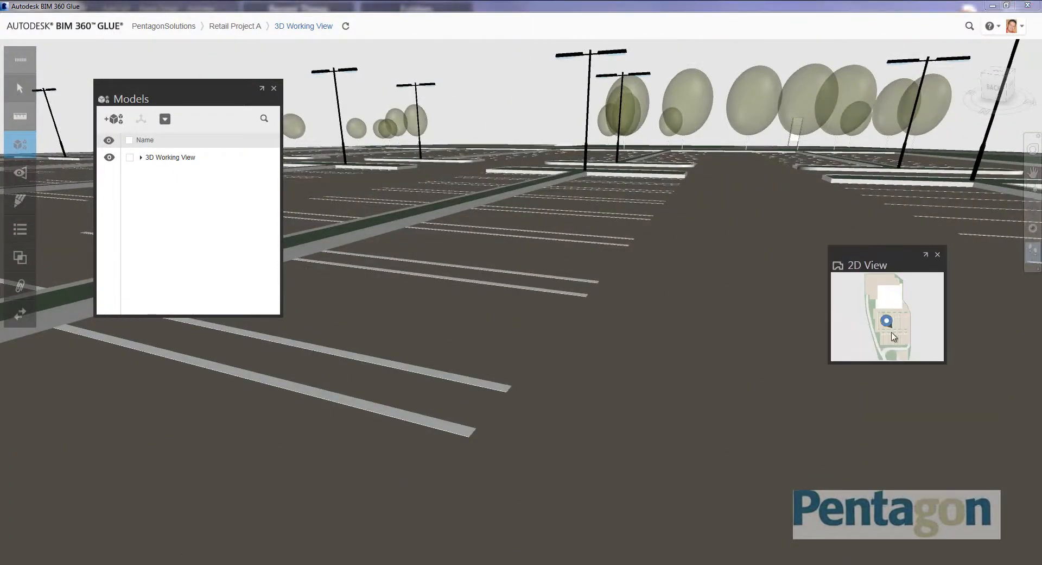
{"action": "left_click_drag", "start_coordinate": [886, 324], "coordinate": [821, 309]}
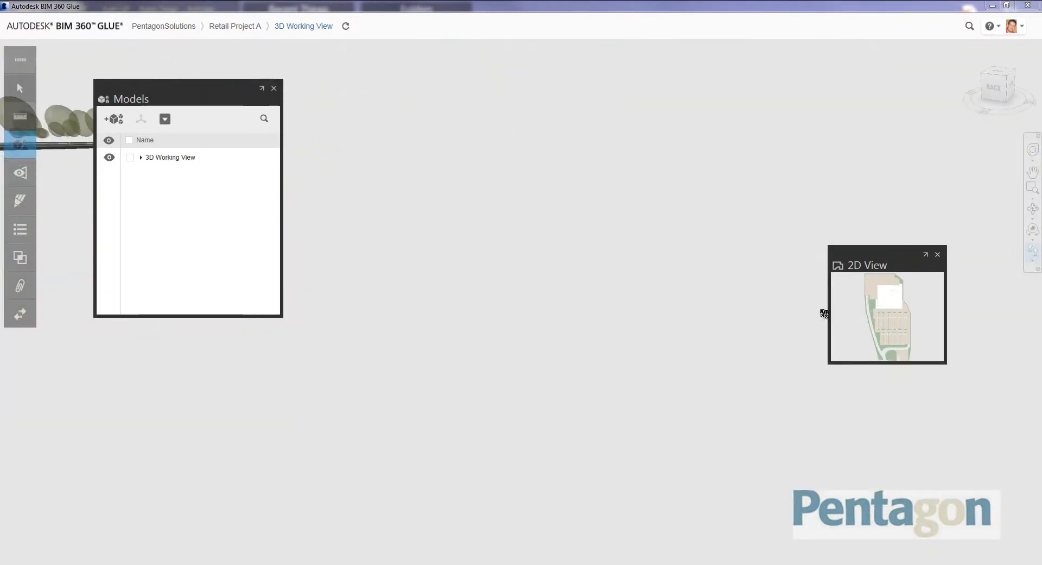
Fit the whole model with Zoom All, then view the store front from the car park at close range
{"action": "left_click", "coordinate": [1033, 200]}
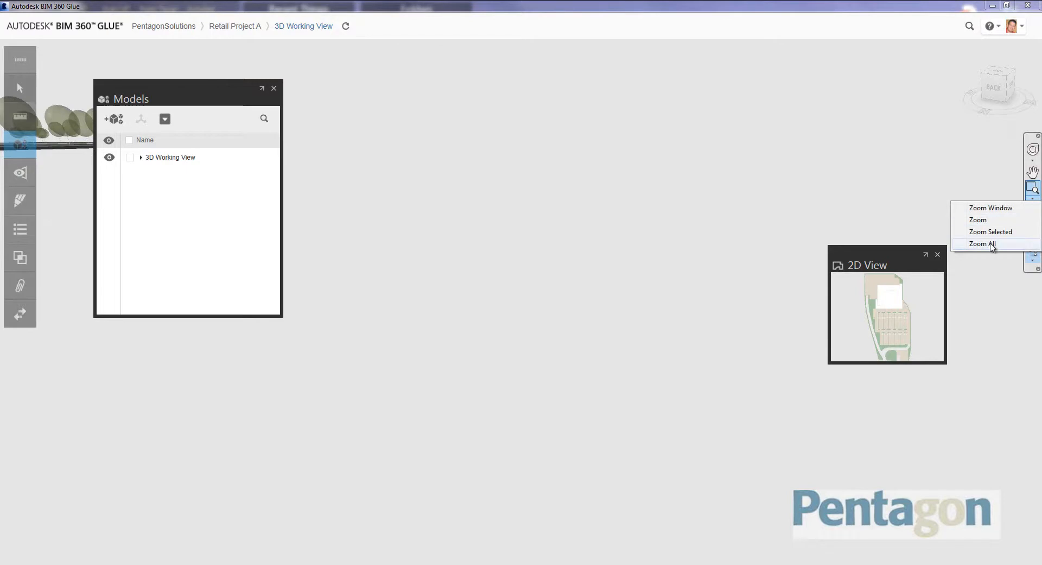
{"action": "left_click", "coordinate": [992, 246]}
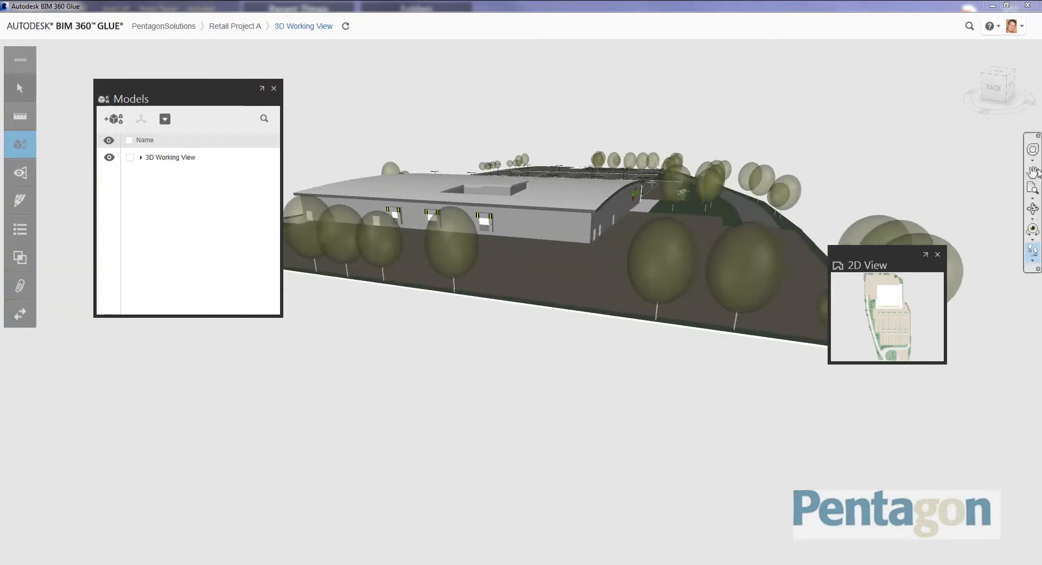
{"action": "mouse_move", "coordinate": [692, 225]}
{"action": "left_mouse_down"}
{"action": "mouse_move", "coordinate": [440, 247]}
{"action": "mouse_move", "coordinate": [505, 320]}
{"action": "mouse_move", "coordinate": [579, 340]}
{"action": "mouse_move", "coordinate": [572, 308]}
{"action": "left_mouse_up"}
{"action": "scroll", "coordinate": [572, 309], "scroll_direction": "up", "scroll_amount": 3}
{"action": "mouse_move", "coordinate": [572, 308]}
{"action": "middle_mouse_down"}
{"action": "mouse_move", "coordinate": [559, 330]}
{"action": "mouse_move", "coordinate": [337, 334]}
{"action": "mouse_move", "coordinate": [512, 344]}
{"action": "mouse_move", "coordinate": [528, 408]}
{"action": "middle_mouse_up"}
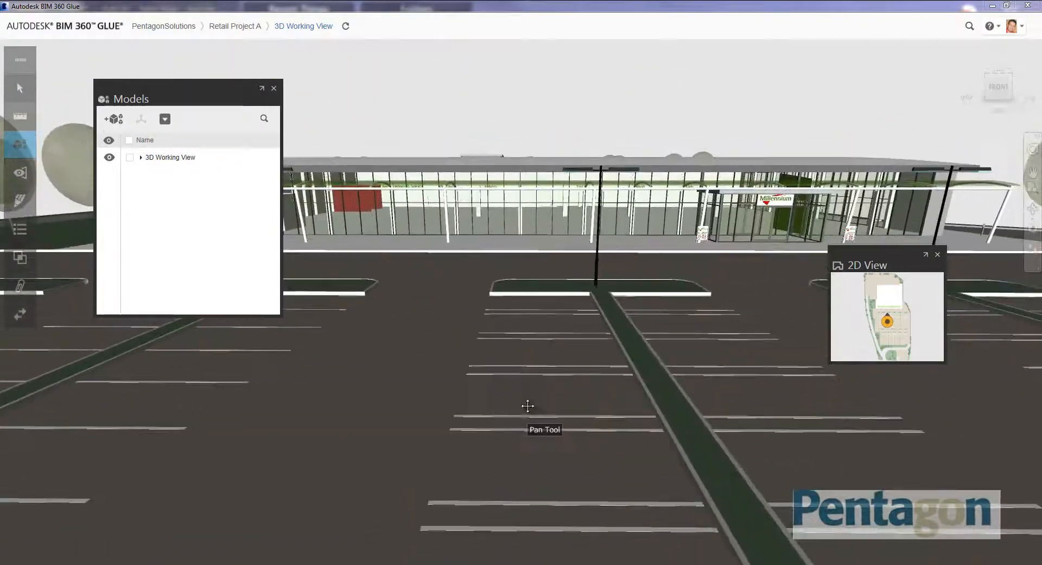
{"action": "scroll", "coordinate": [539, 320], "scroll_direction": "up", "scroll_amount": 3}
{"action": "scroll", "coordinate": [565, 337], "scroll_direction": "up", "scroll_amount": 5}
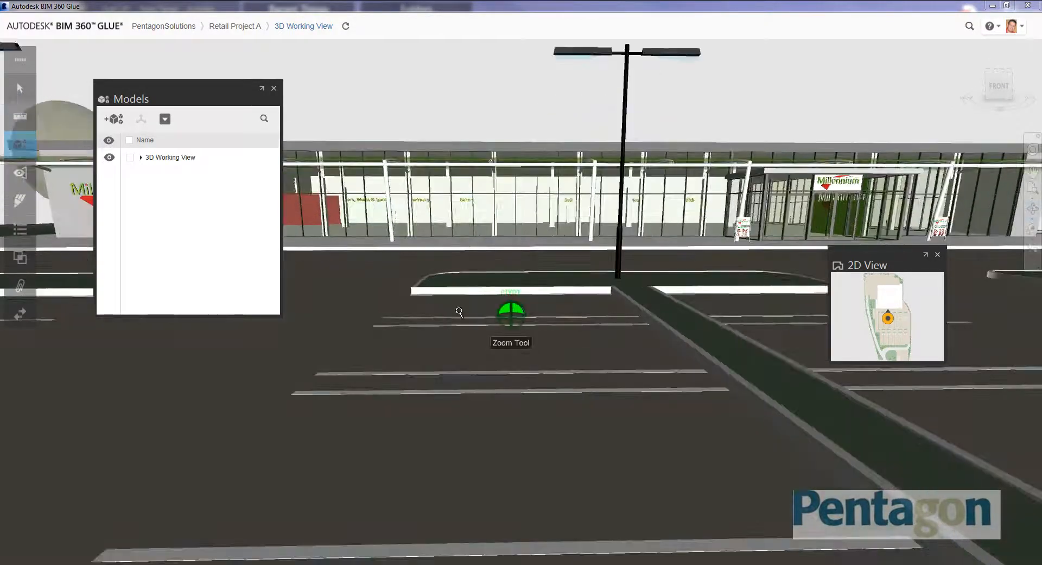
Try a point-to-point measurement from the corner of the car park's kerbed island, then clear it and close the Measure window
{"action": "left_click", "coordinate": [20, 118]}
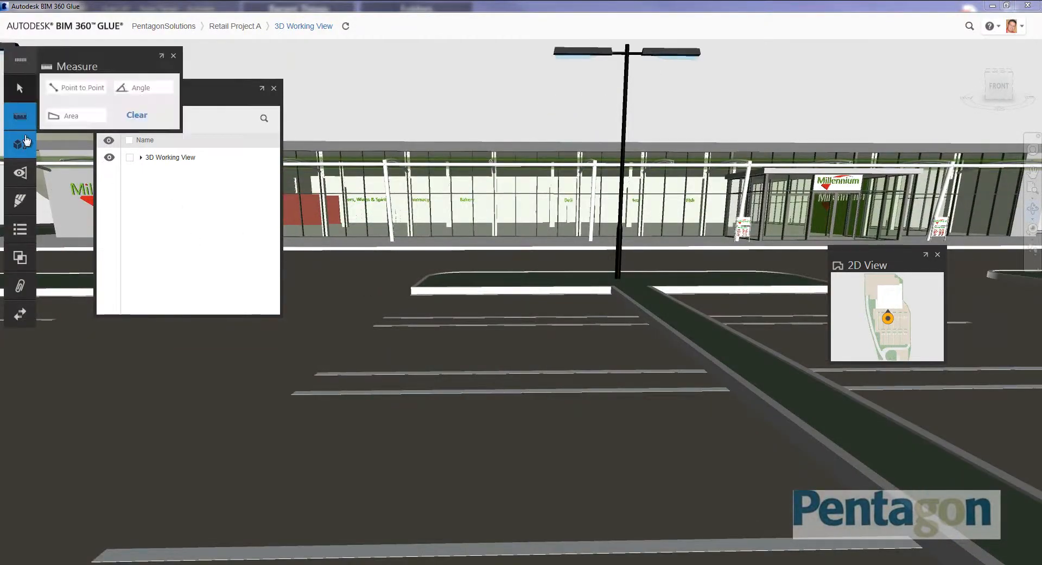
{"action": "left_click", "coordinate": [411, 291]}
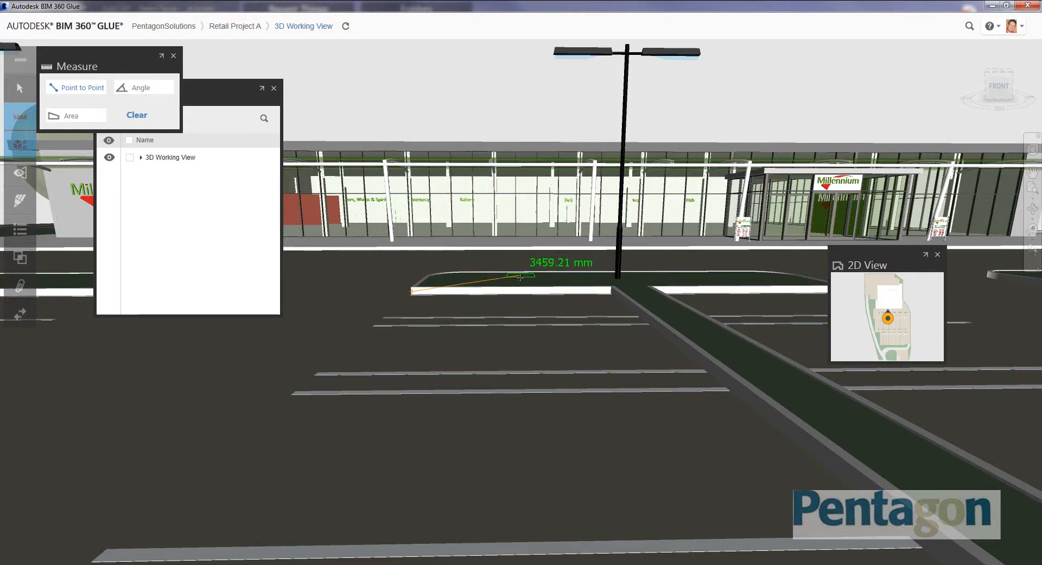
{"action": "left_click", "coordinate": [137, 115]}
{"action": "left_click", "coordinate": [173, 55]}
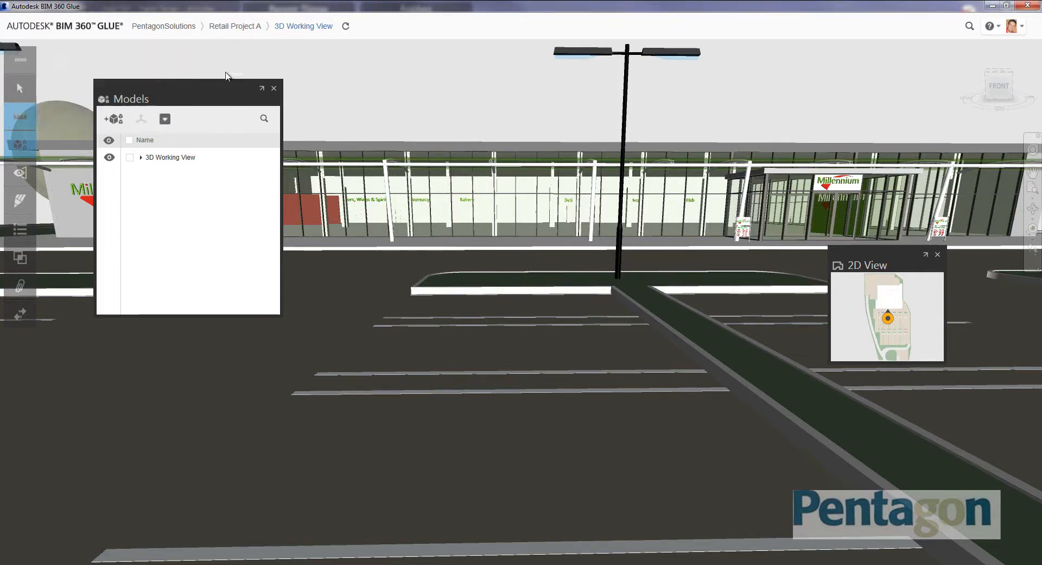
Review the linear unit choices in the advanced options without changing them, then close the Options dialog and the Models window
{"action": "left_click", "coordinate": [1022, 28]}
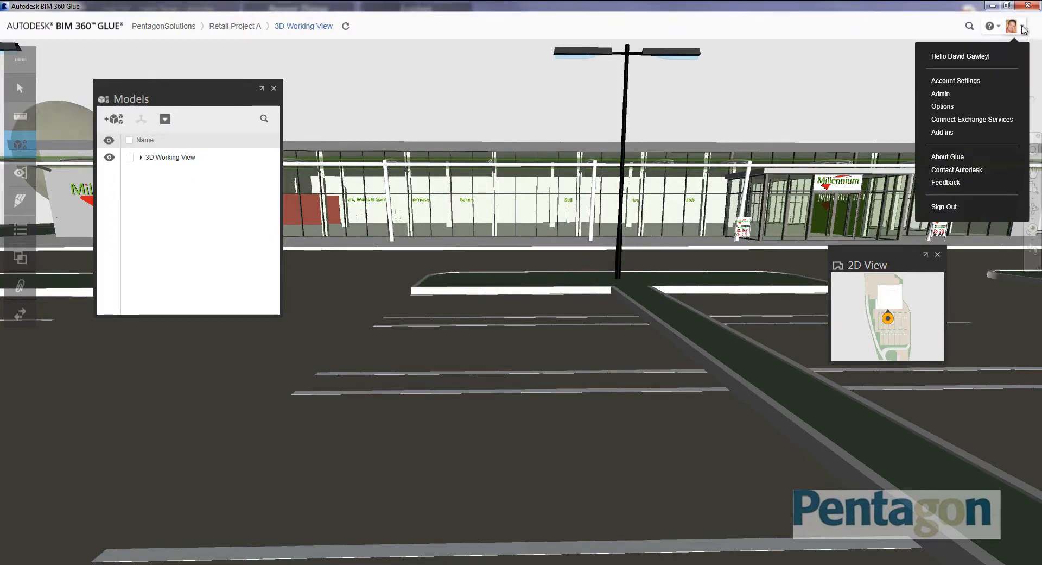
{"action": "left_click", "coordinate": [943, 107]}
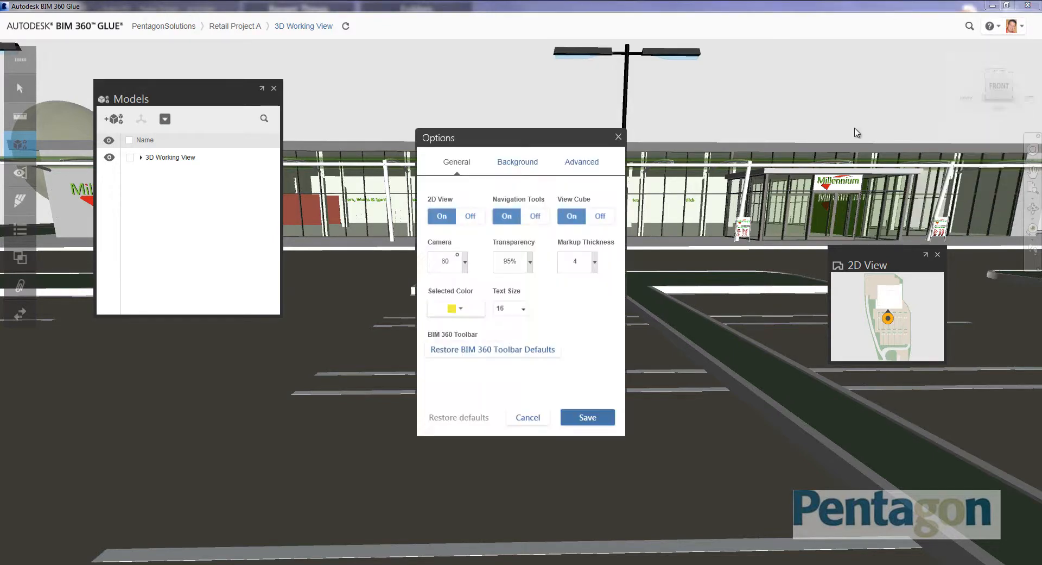
{"action": "left_click", "coordinate": [582, 163]}
{"action": "left_click", "coordinate": [511, 213]}
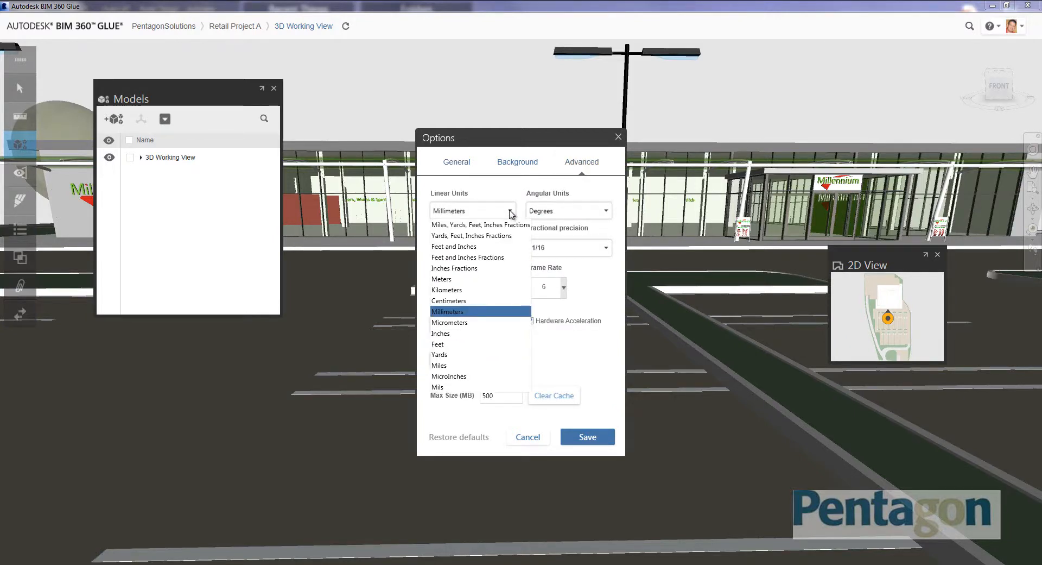
{"action": "left_click", "coordinate": [488, 191]}
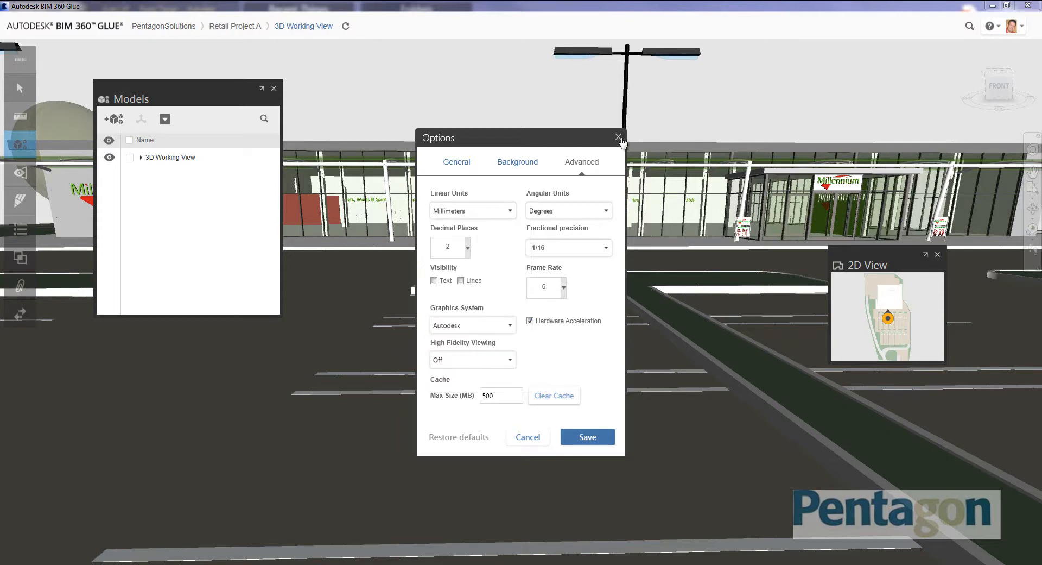
{"action": "left_click", "coordinate": [618, 137]}
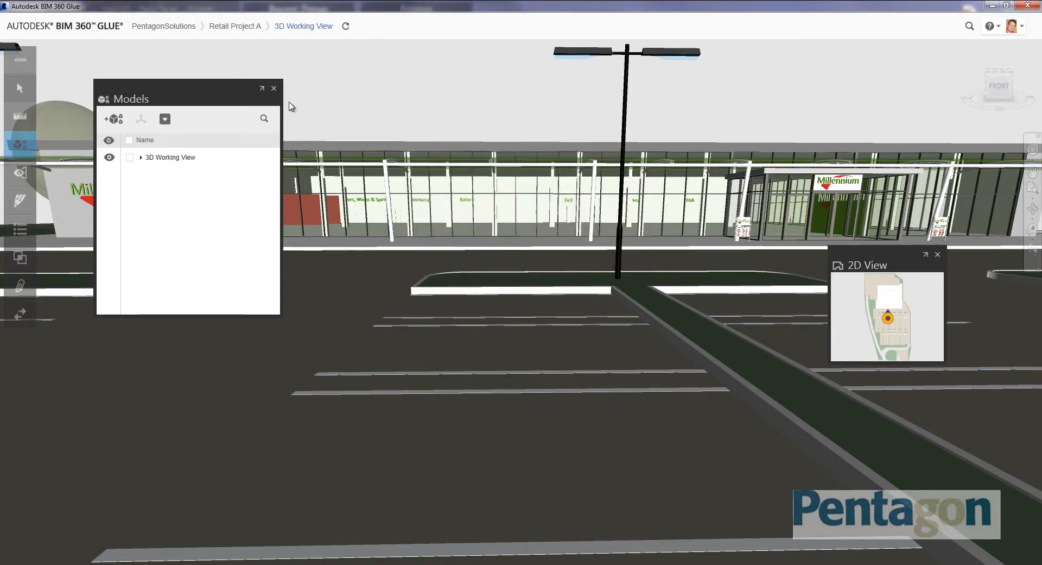
{"action": "left_click", "coordinate": [274, 88]}
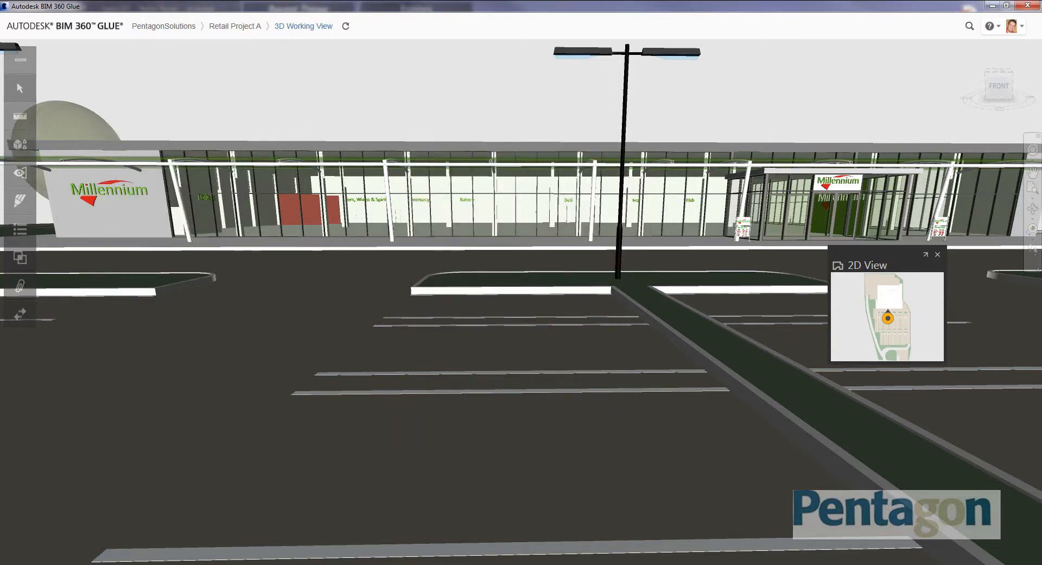
Switch to Revit, close the Supermarket-Arch model and open the recent project Supermarket-Struct
{"action": "mouse_move", "coordinate": [318, 563]}
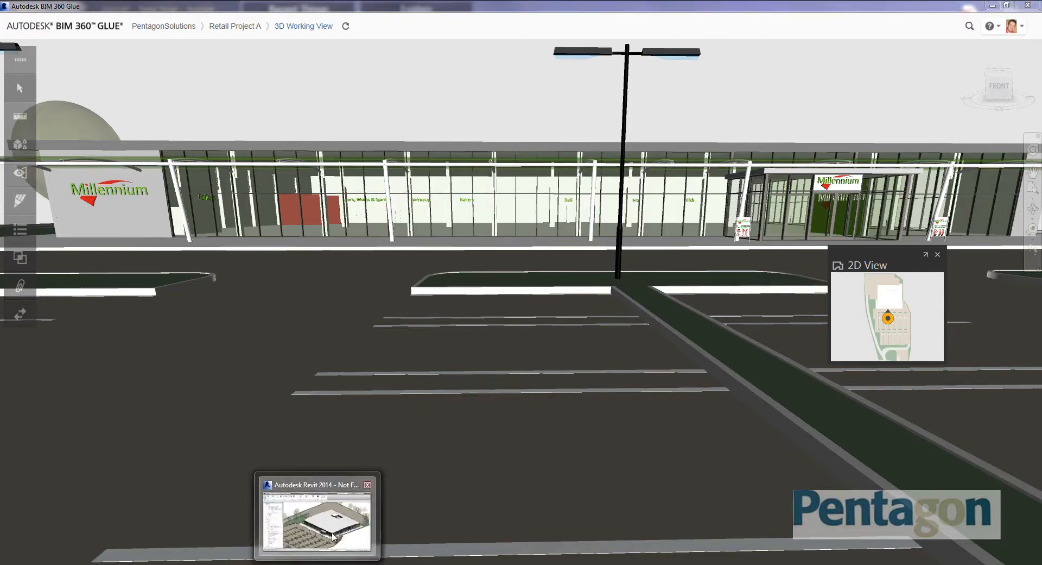
{"action": "left_click", "coordinate": [330, 536]}
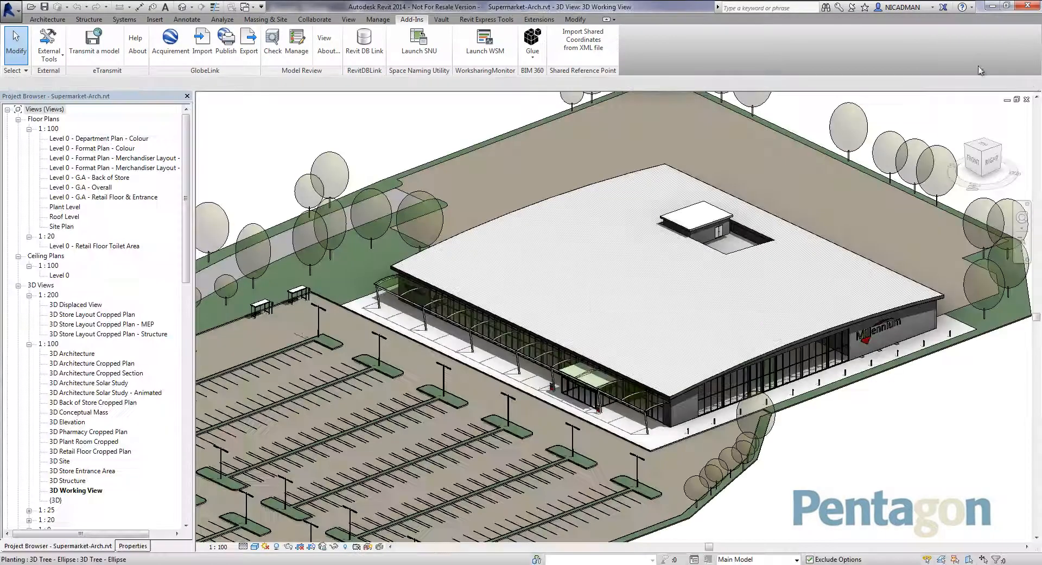
{"action": "left_click", "coordinate": [1026, 100]}
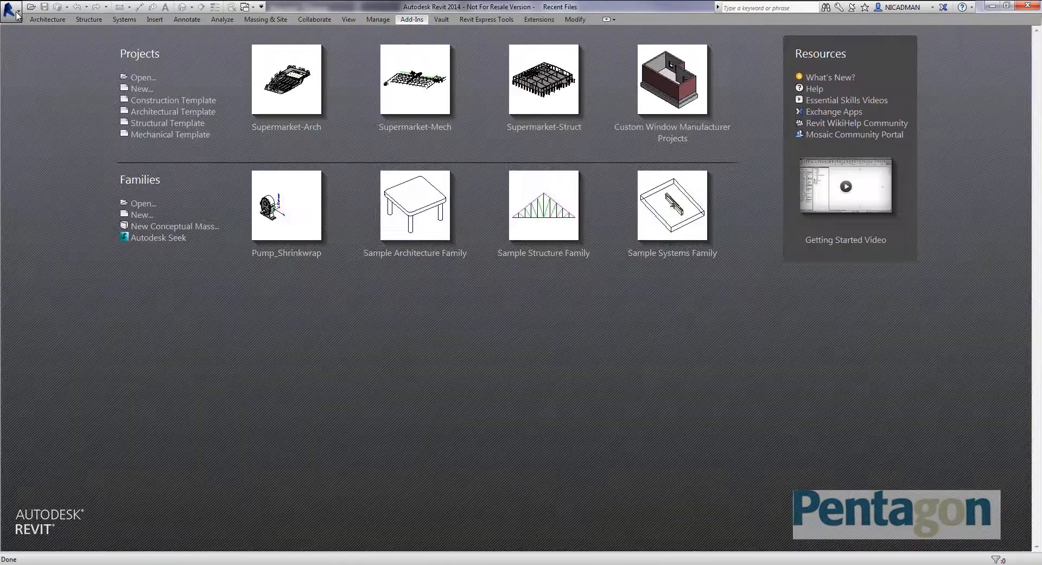
{"action": "left_click", "coordinate": [551, 133]}
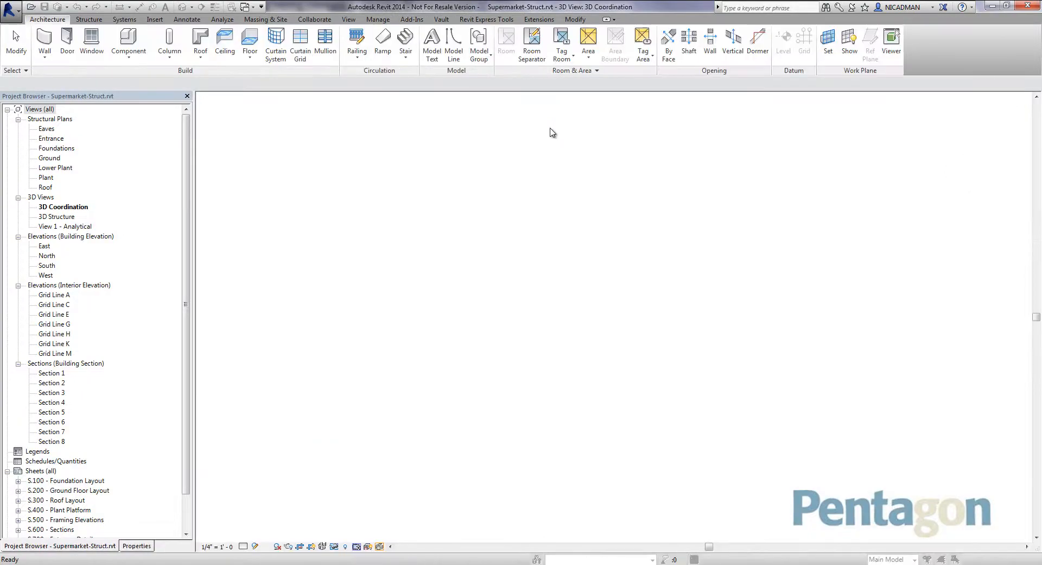
{"action": "scroll", "coordinate": [643, 165], "scroll_direction": "up", "scroll_amount": 8}
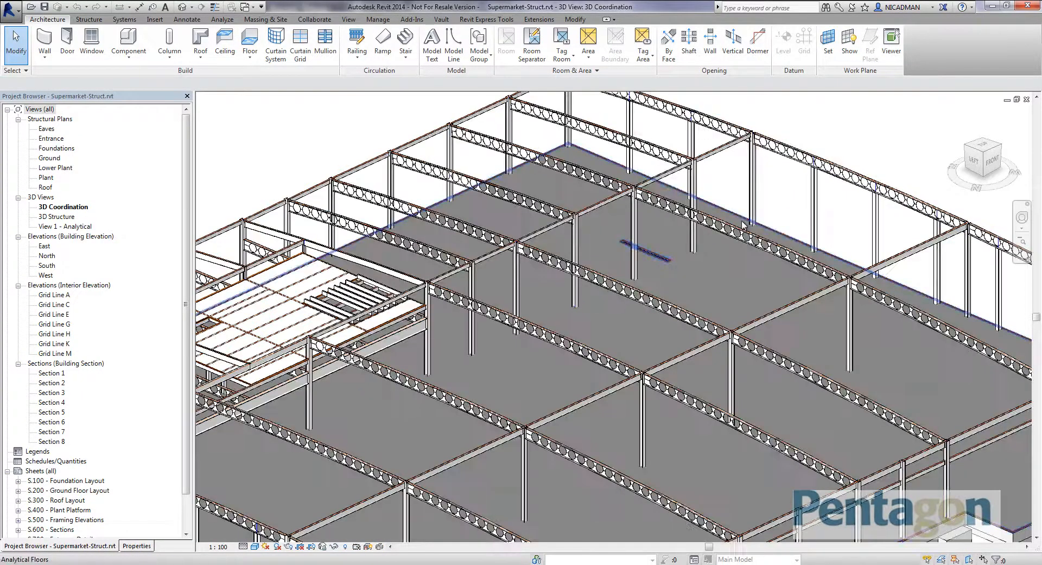
{"action": "scroll", "coordinate": [825, 222], "scroll_direction": "down", "scroll_amount": 3}
{"action": "scroll", "coordinate": [760, 161], "scroll_direction": "up", "scroll_amount": 2}
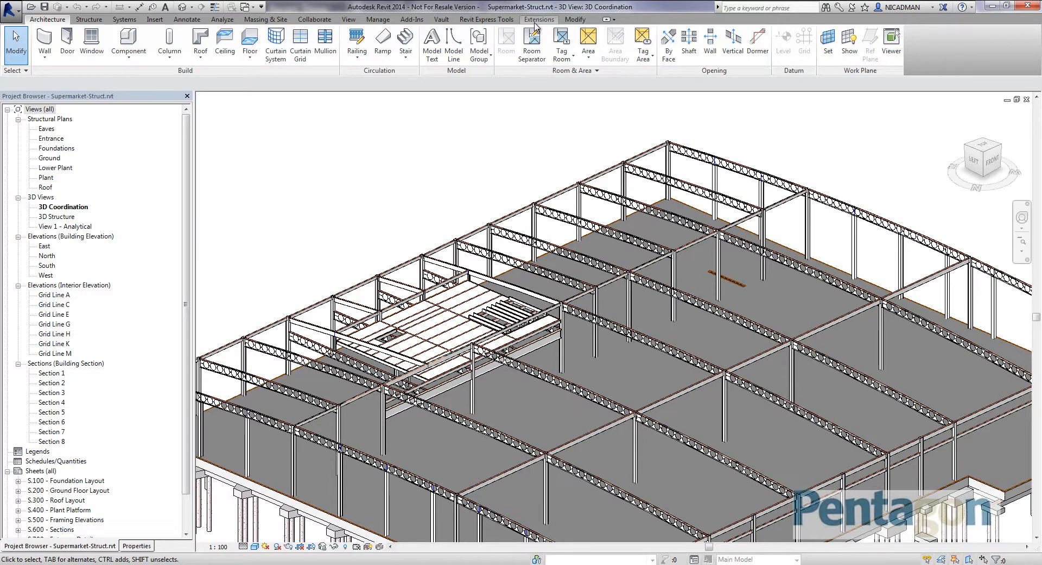
Start gluing the Supermarket-Struct model and enlarge the Review and Confirm window to show more of its view list
{"action": "left_click", "coordinate": [412, 20]}
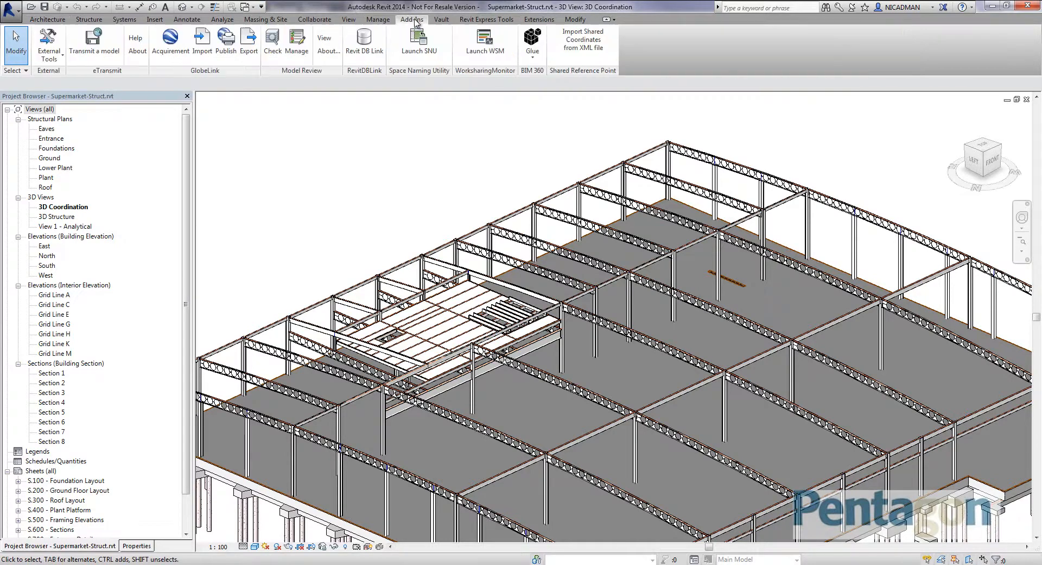
{"action": "left_click", "coordinate": [544, 60]}
{"action": "left_click", "coordinate": [544, 79]}
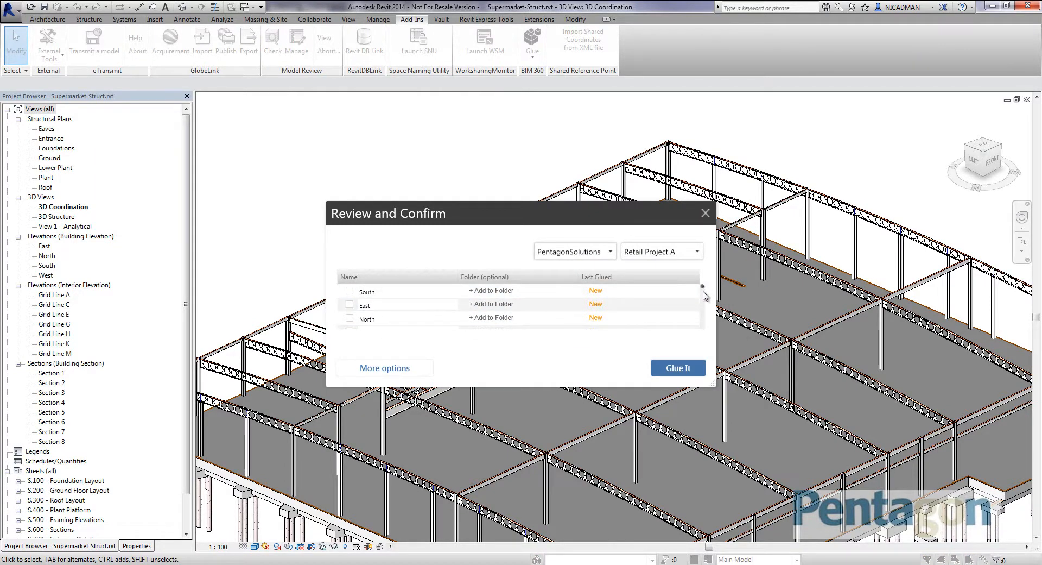
{"action": "scroll", "coordinate": [706, 328], "scroll_direction": "down", "scroll_amount": 3}
{"action": "scroll", "coordinate": [705, 331], "scroll_direction": "down", "scroll_amount": 5}
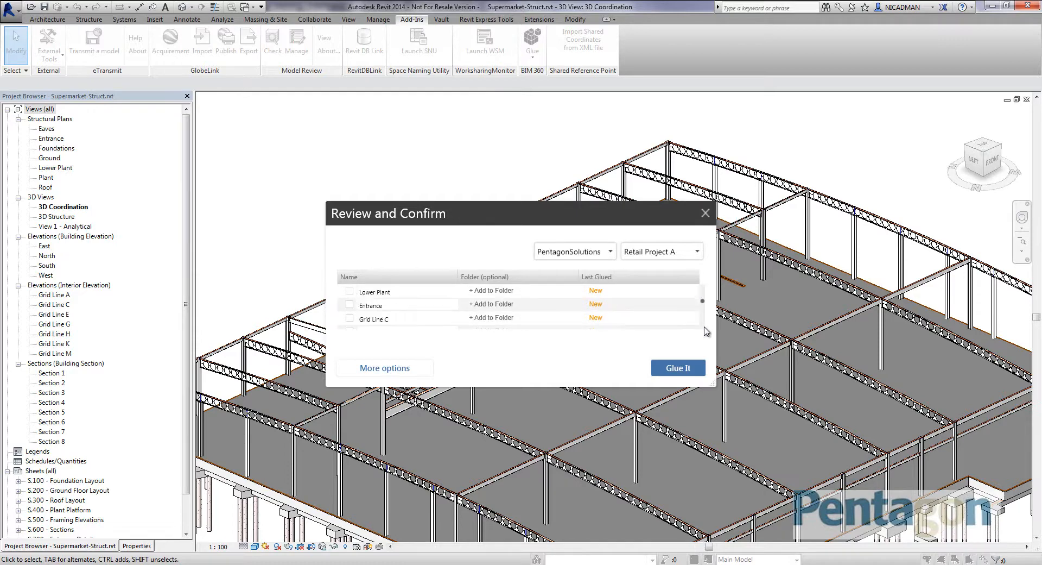
{"action": "left_click_drag", "start_coordinate": [714, 383], "coordinate": [807, 561]}
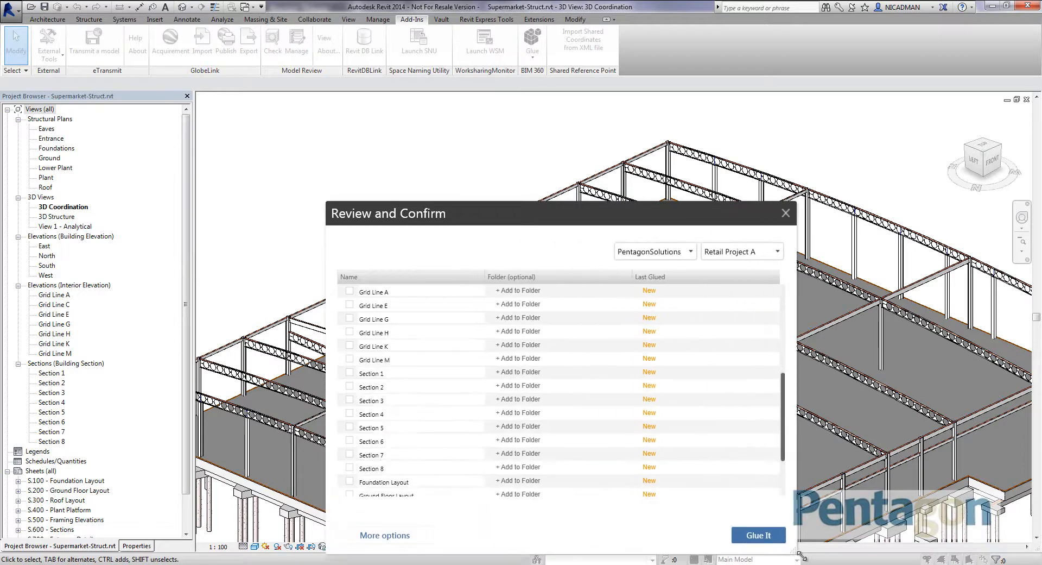
{"action": "left_click_drag", "start_coordinate": [477, 206], "coordinate": [439, 48]}
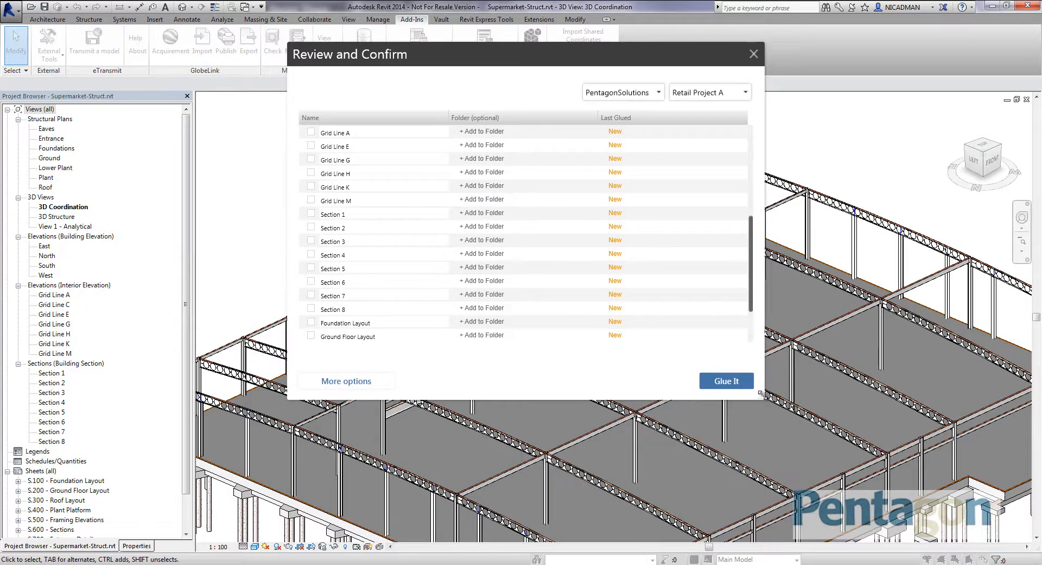
{"action": "left_click_drag", "start_coordinate": [763, 397], "coordinate": [774, 456]}
{"action": "left_click_drag", "start_coordinate": [763, 334], "coordinate": [754, 218]}
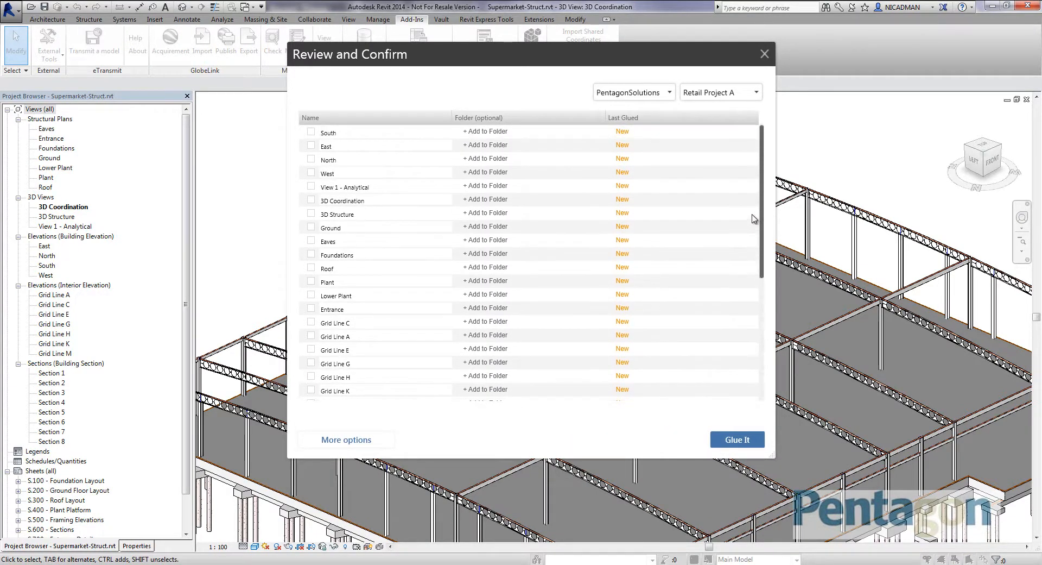
Glue the 3D Coordination view to Retail Project A and acknowledge the progress notice
{"action": "left_click", "coordinate": [311, 199]}
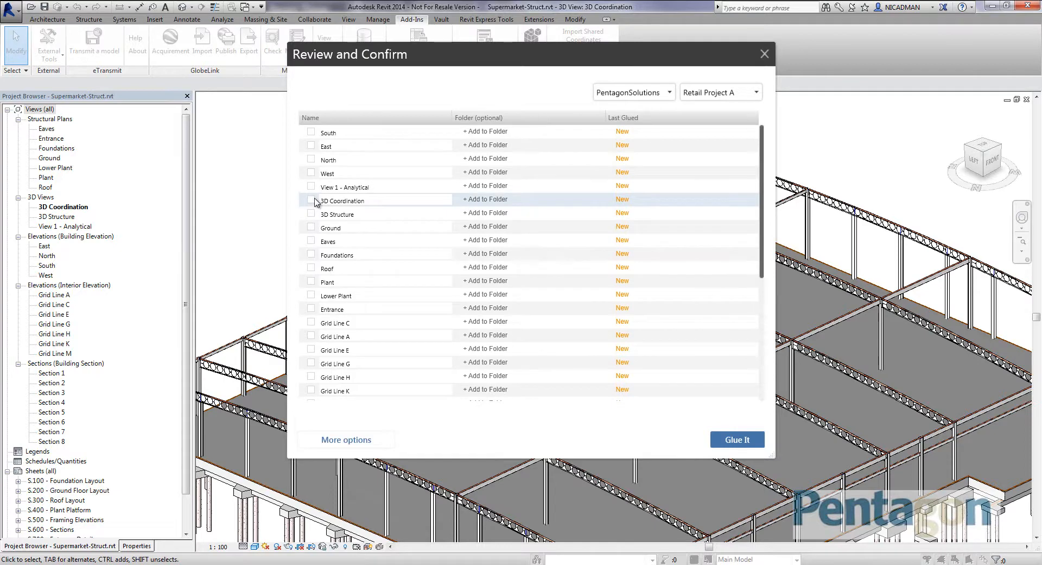
{"action": "left_click", "coordinate": [736, 438]}
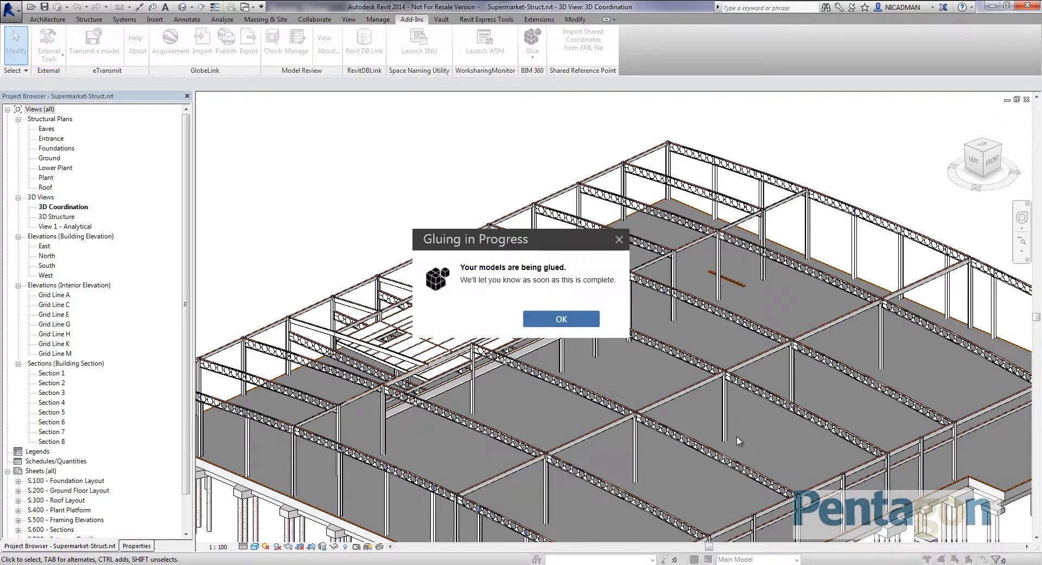
{"action": "left_click", "coordinate": [562, 319]}
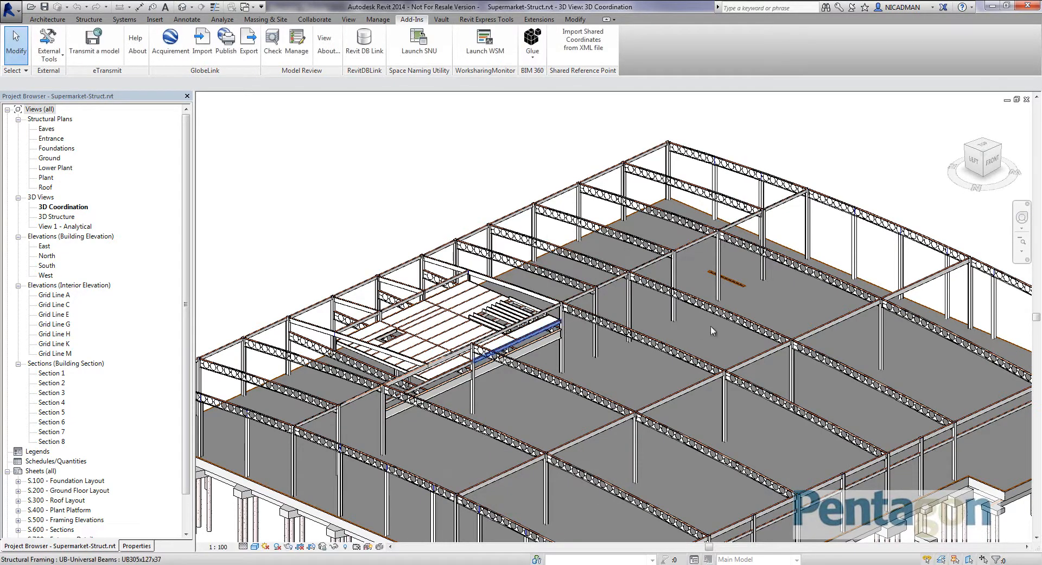
{"action": "middle_click_drag", "start_coordinate": [760, 310], "coordinate": [671, 268]}
{"action": "scroll", "coordinate": [671, 267], "scroll_direction": "down", "scroll_amount": 5}
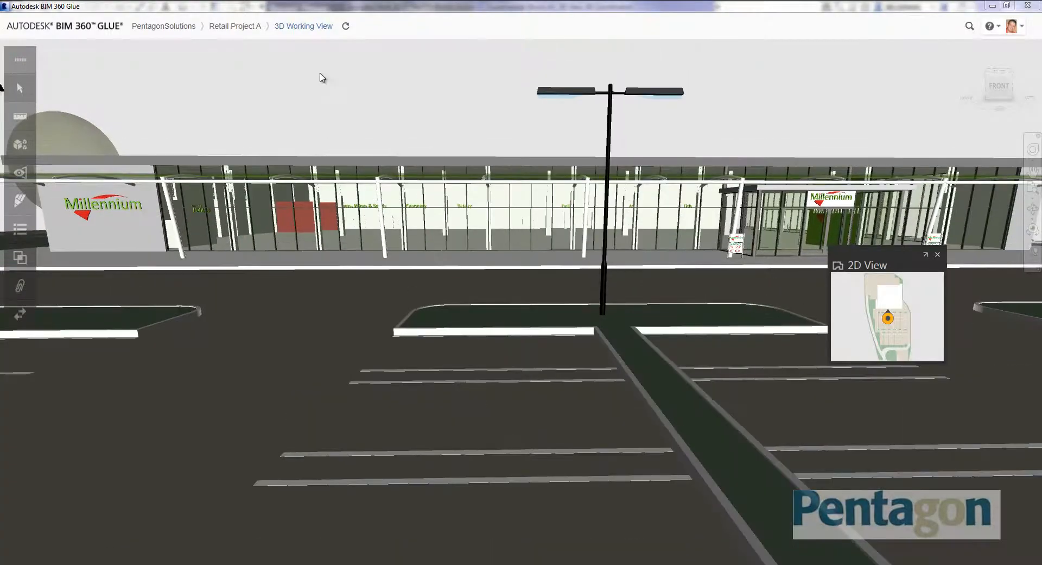
Check Retail Project A's overview in BIM 360 Glue, then return to Revit and dismiss the gluing notification
{"action": "left_click", "coordinate": [223, 26]}
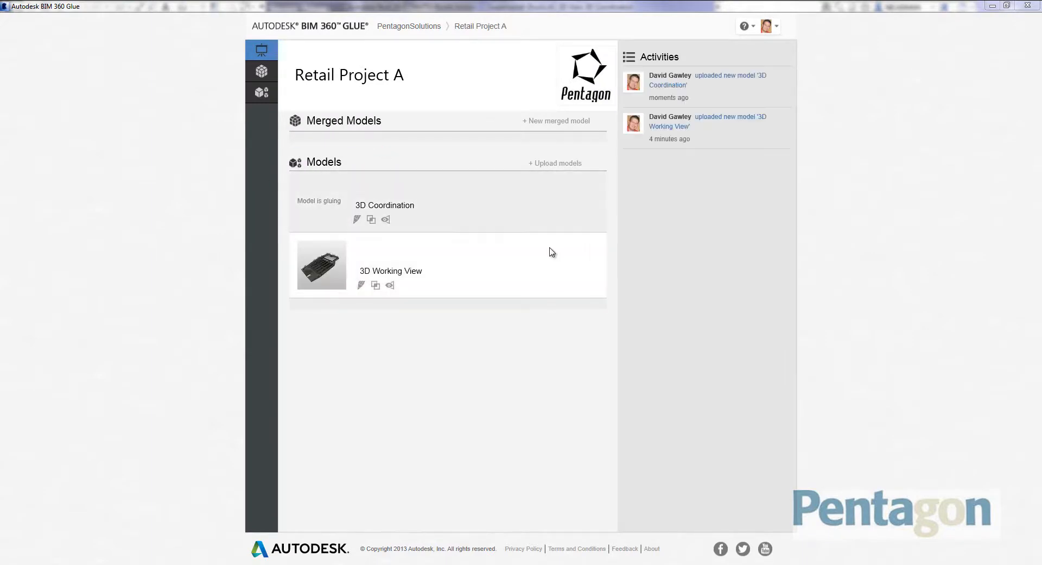
{"action": "left_click", "coordinate": [993, 9]}
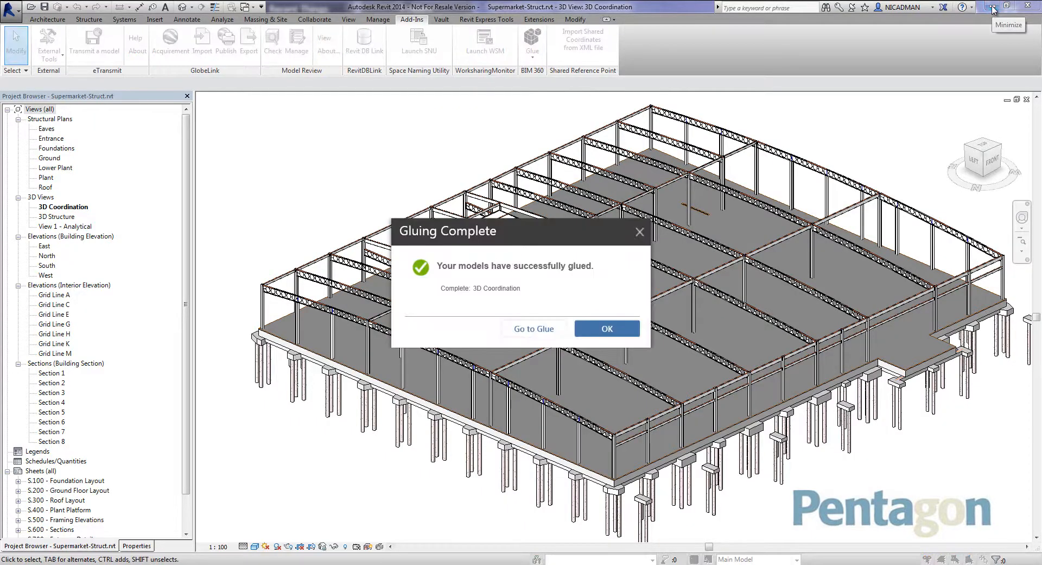
{"action": "left_click", "coordinate": [628, 326]}
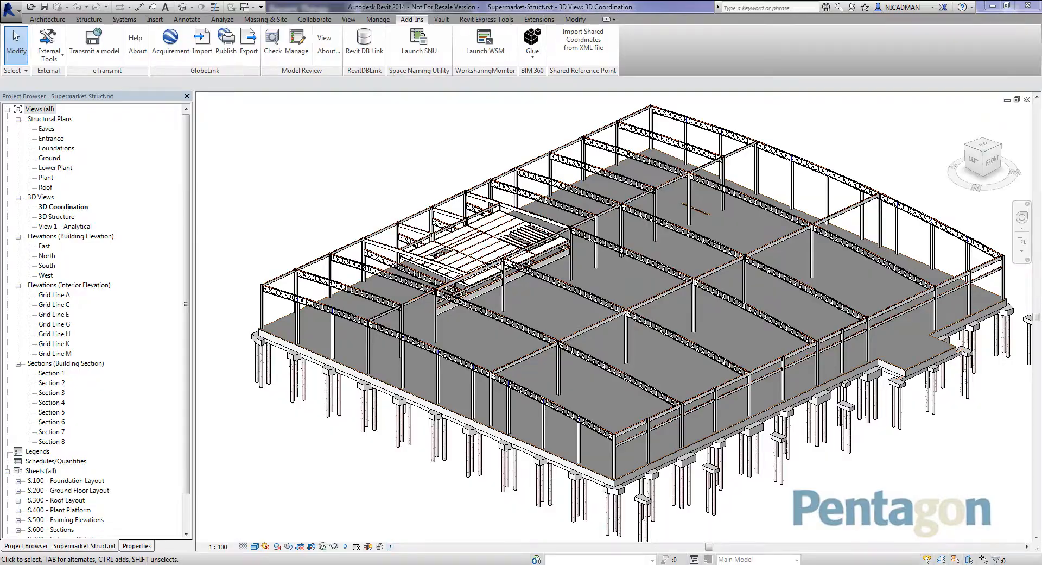
Switch to BIM 360 Glue, open the glued 3D Coordination model and inspect its steel frame from several angles with the Orbit tool
{"action": "left_click", "coordinate": [368, 562]}
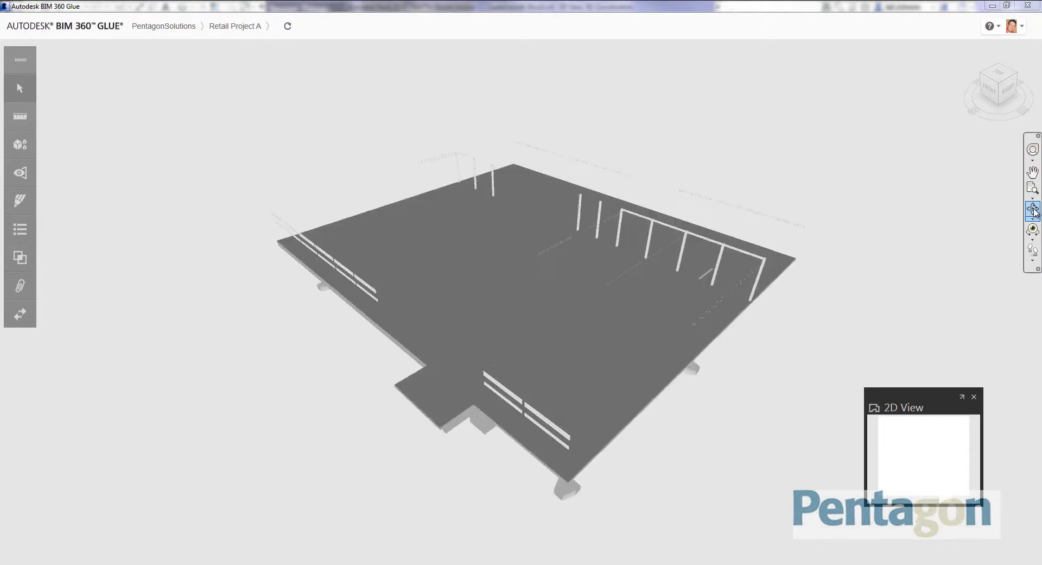
{"action": "left_click", "coordinate": [1033, 209]}
{"action": "mouse_move", "coordinate": [507, 321]}
{"action": "left_mouse_down"}
{"action": "mouse_move", "coordinate": [566, 323]}
{"action": "mouse_move", "coordinate": [593, 287]}
{"action": "mouse_move", "coordinate": [510, 338]}
{"action": "left_mouse_up"}
{"action": "scroll", "coordinate": [586, 276], "scroll_direction": "up", "scroll_amount": 3}
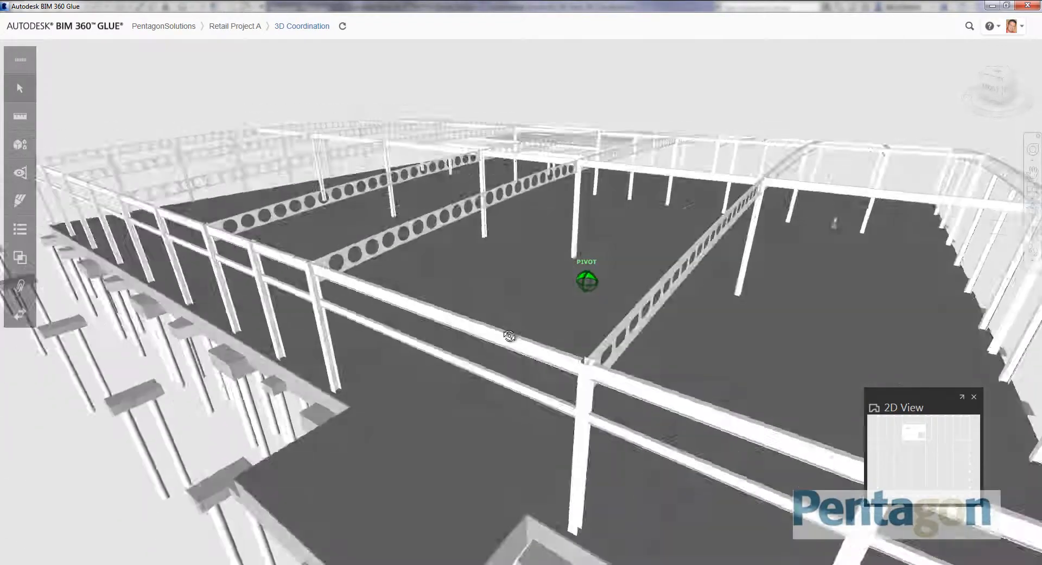
{"action": "middle_click_drag", "start_coordinate": [546, 293], "coordinate": [398, 350]}
{"action": "scroll", "coordinate": [398, 342], "scroll_direction": "up", "scroll_amount": 2}
{"action": "middle_click_drag", "start_coordinate": [342, 370], "coordinate": [443, 336]}
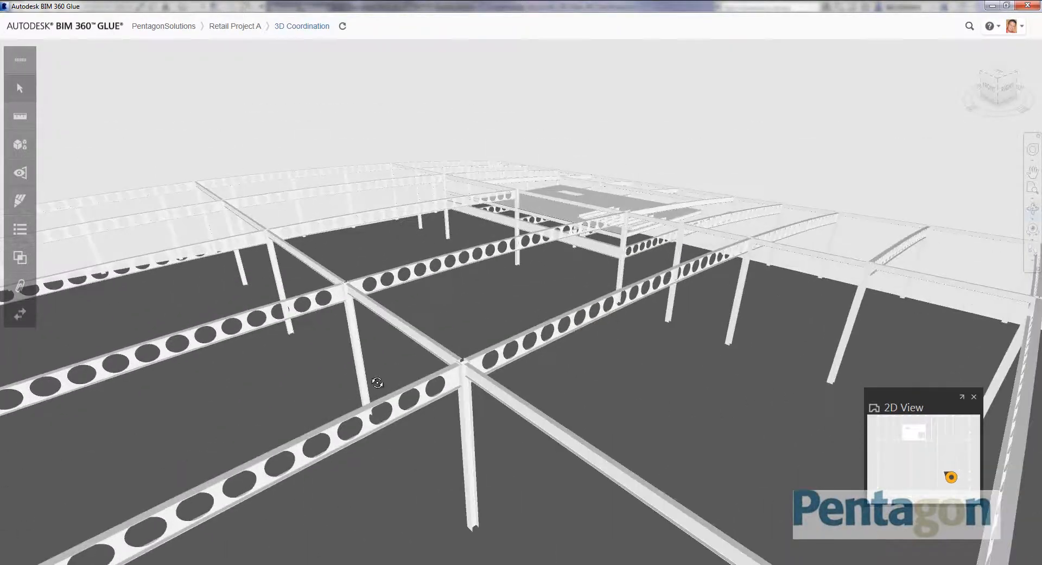
{"action": "left_click_drag", "start_coordinate": [377, 380], "coordinate": [404, 356]}
{"action": "scroll", "coordinate": [404, 357], "scroll_direction": "down", "scroll_amount": 6}
{"action": "middle_click_drag", "start_coordinate": [408, 358], "coordinate": [524, 346]}
{"action": "scroll", "coordinate": [537, 382], "scroll_direction": "up", "scroll_amount": 2}
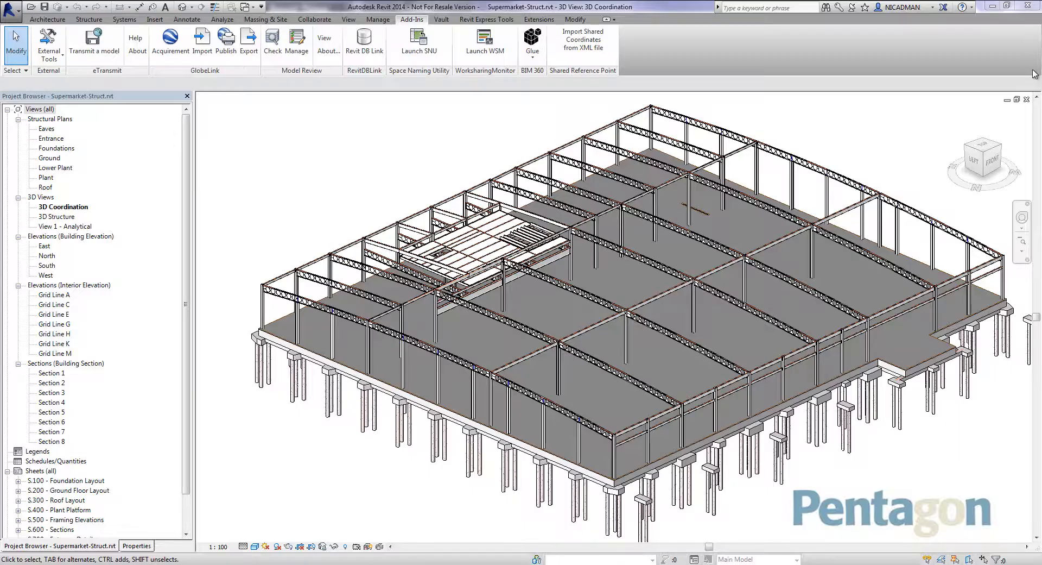
Close the Supermarket-Struct model in Revit and open the recent project Supermarket-Mech
{"action": "left_click", "coordinate": [1027, 100]}
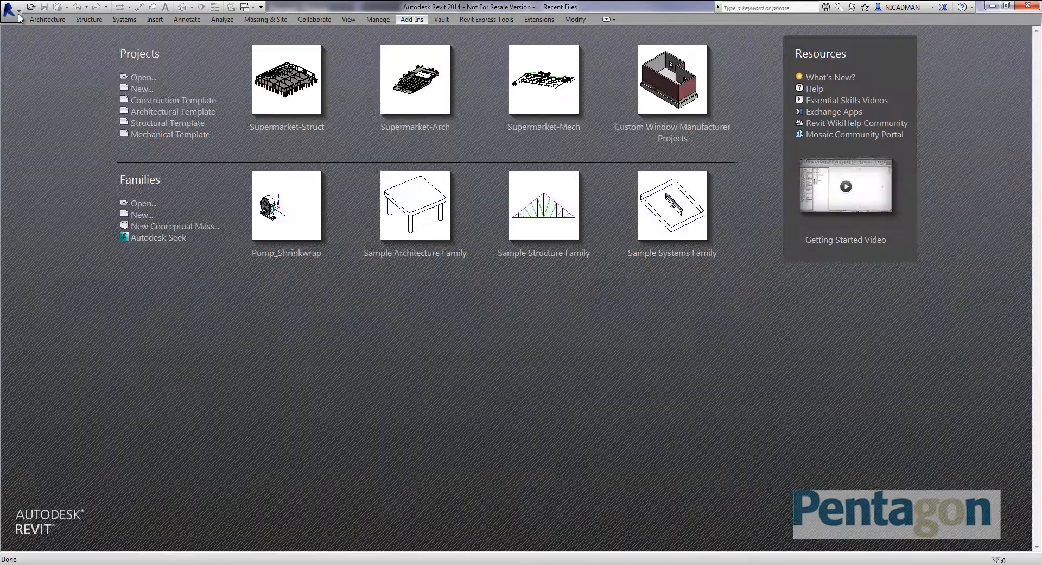
{"action": "left_click", "coordinate": [548, 129]}
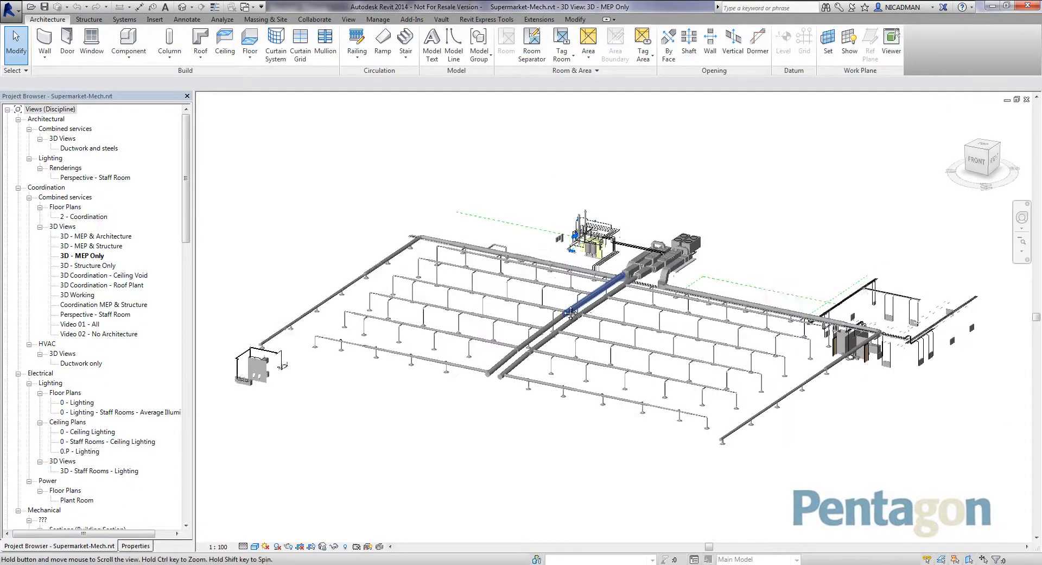
{"action": "scroll", "coordinate": [542, 313], "scroll_direction": "up", "scroll_amount": 4}
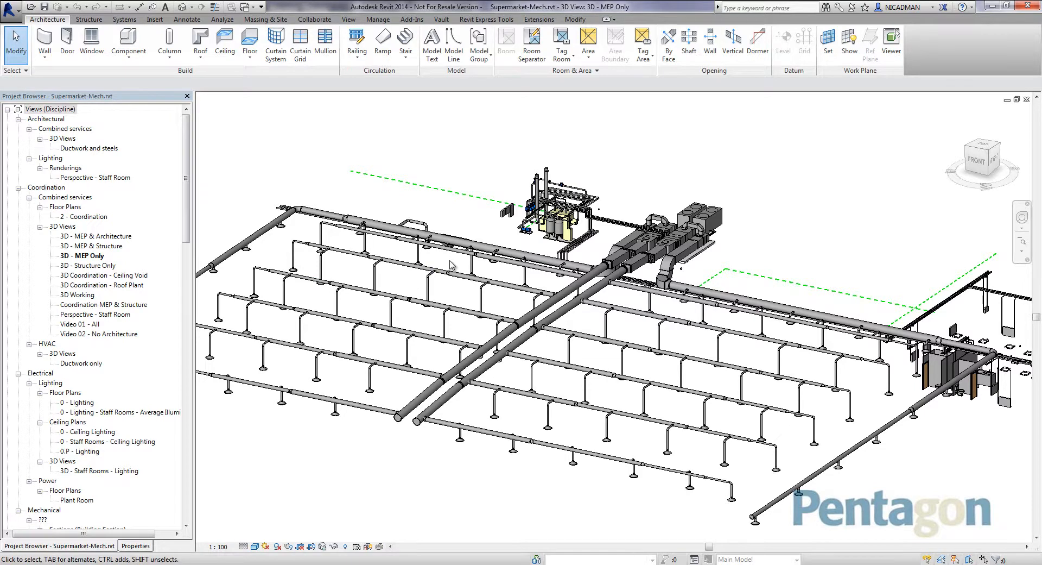
Glue the 3D - MEP Only view to Retail Project A and acknowledge the progress notice
{"action": "left_click", "coordinate": [412, 20]}
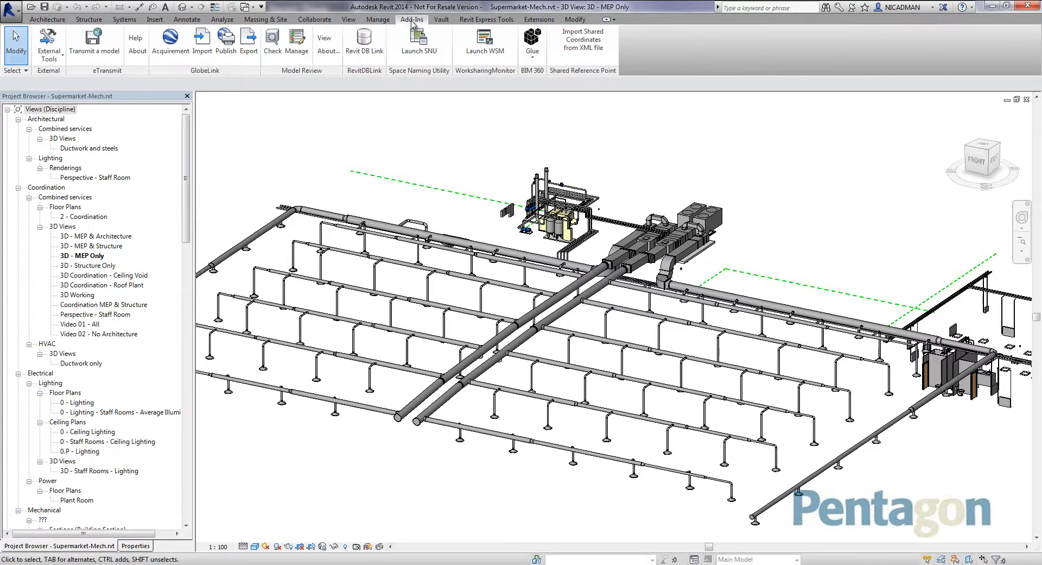
{"action": "left_click", "coordinate": [533, 53]}
{"action": "left_click", "coordinate": [543, 76]}
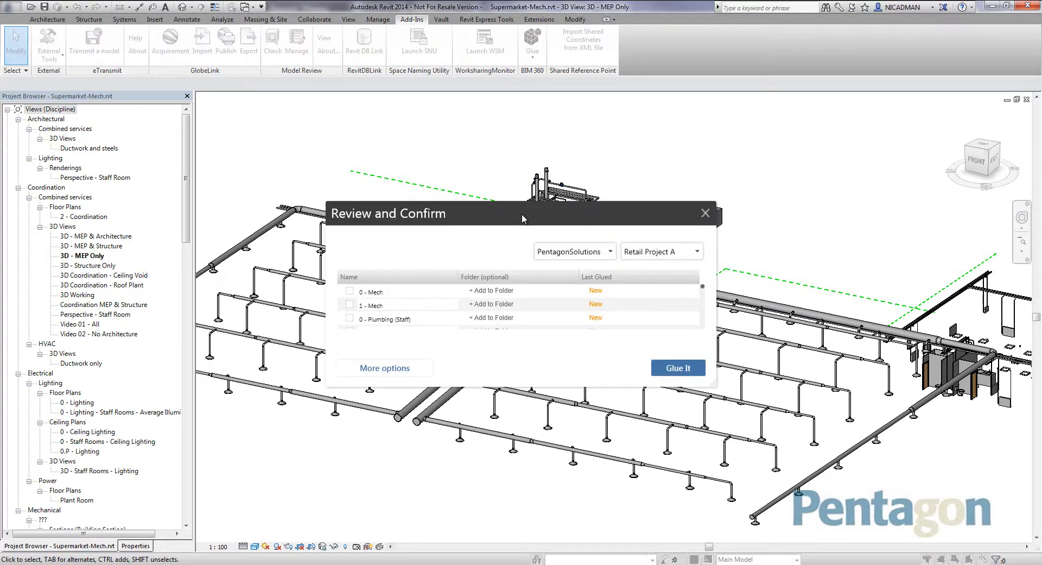
{"action": "left_click_drag", "start_coordinate": [607, 221], "coordinate": [602, 94]}
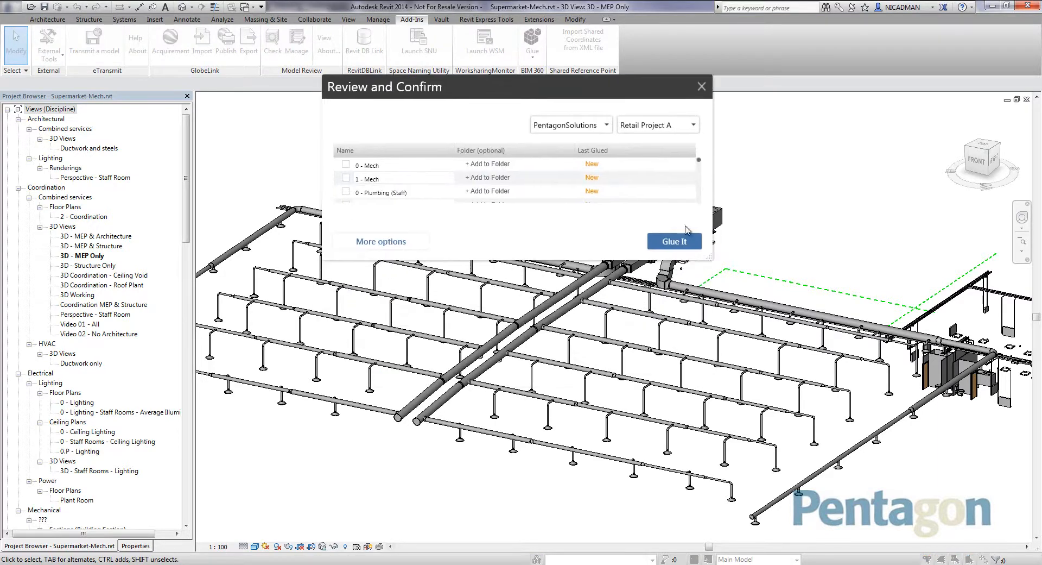
{"action": "left_click_drag", "start_coordinate": [707, 255], "coordinate": [795, 259]}
{"action": "left_click_drag", "start_coordinate": [758, 227], "coordinate": [764, 291]}
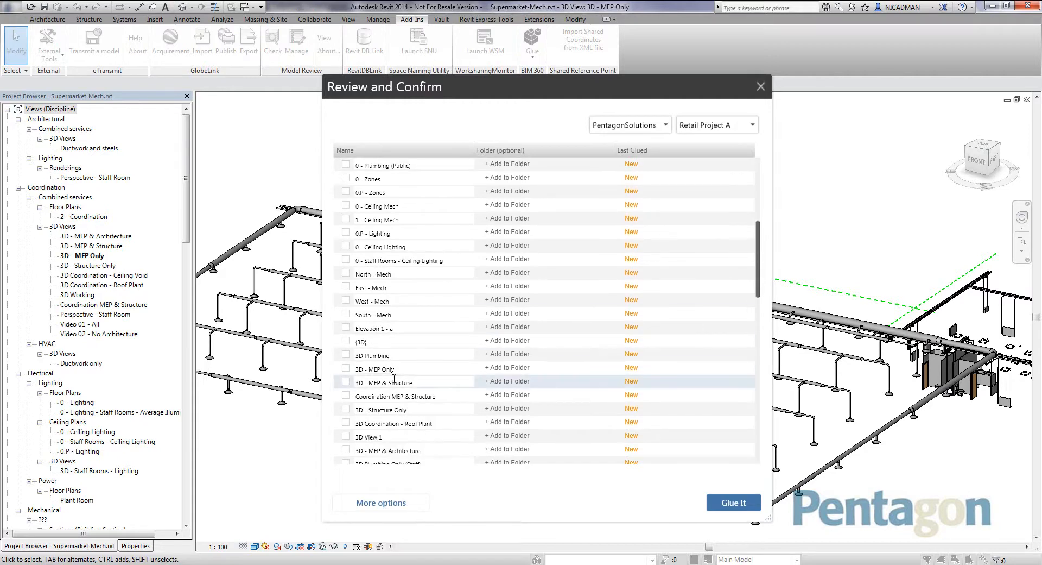
{"action": "left_click", "coordinate": [345, 369]}
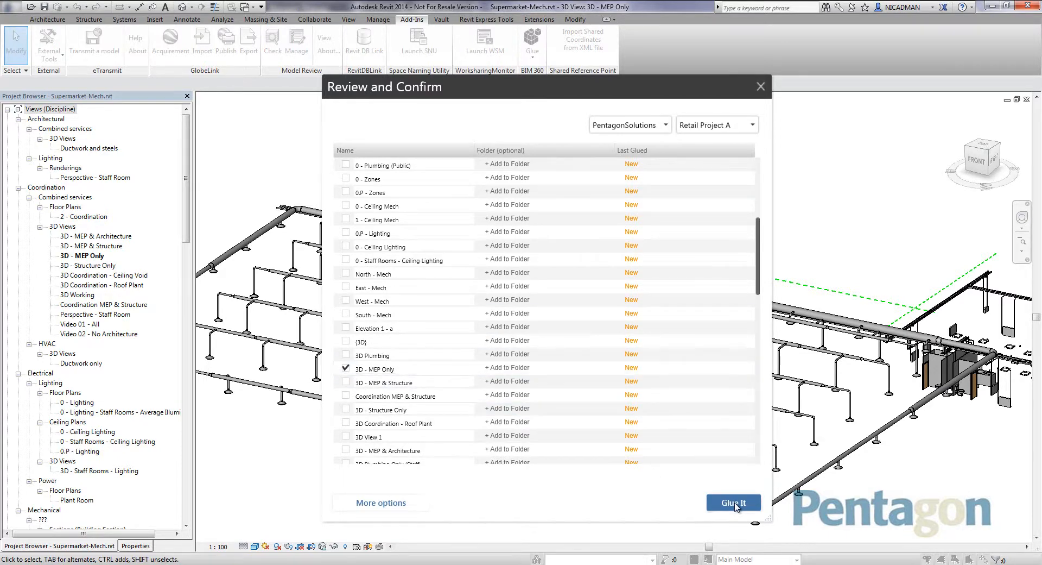
{"action": "left_click", "coordinate": [734, 502]}
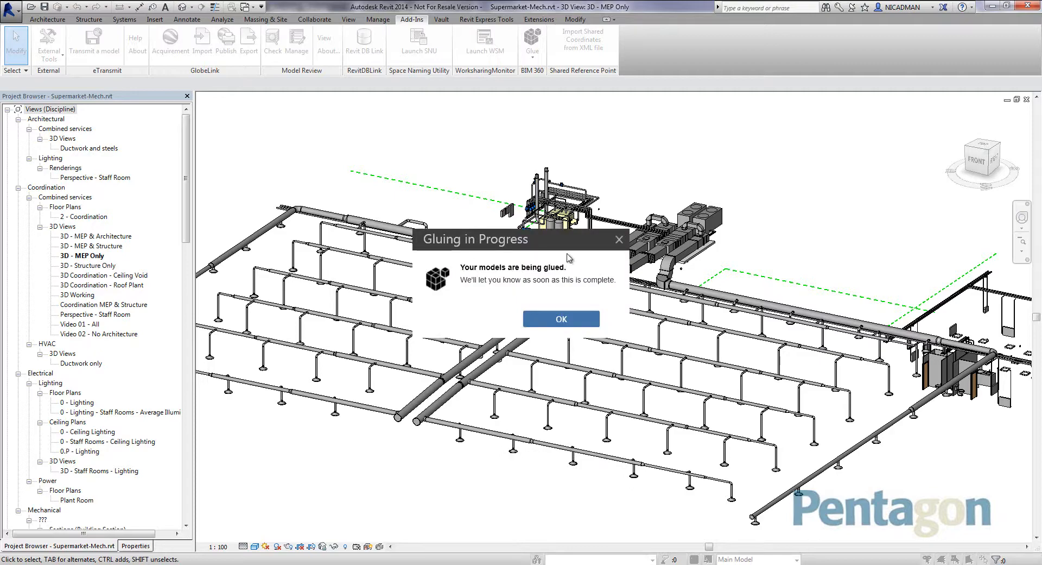
{"action": "left_click", "coordinate": [579, 319]}
{"action": "middle_click_drag", "start_coordinate": [775, 208], "coordinate": [748, 185]}
{"action": "scroll", "coordinate": [781, 285], "scroll_direction": "up", "scroll_amount": 2}
{"action": "middle_click_drag", "start_coordinate": [776, 293], "coordinate": [794, 272]}
{"action": "scroll", "coordinate": [760, 282], "scroll_direction": "down", "scroll_amount": 2}
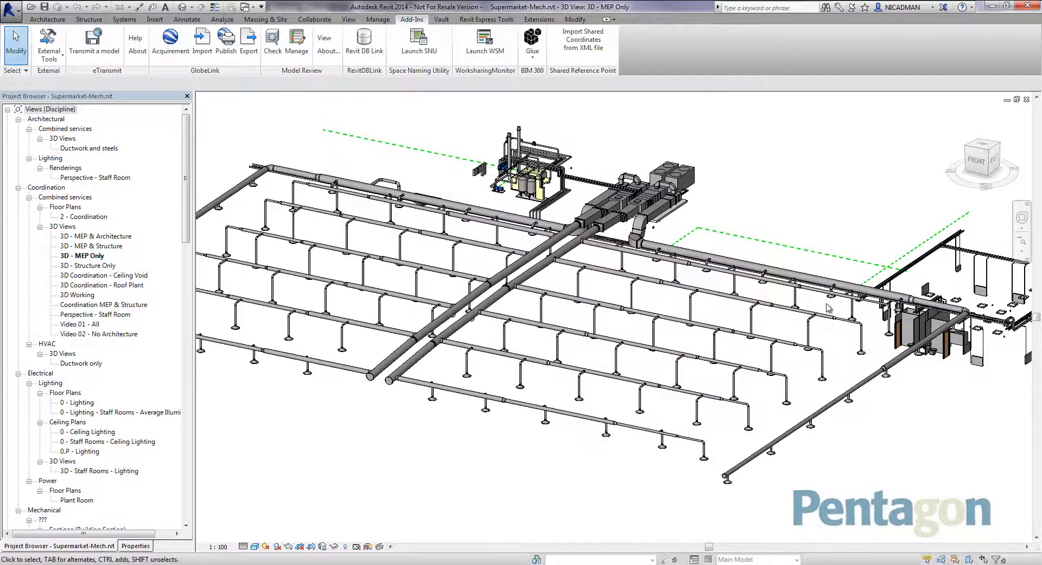
Switch to BIM 360 Glue and open Retail Project A's overview from the PentagonSolutions projects, then dismiss the gluing notification on the desktop
{"action": "left_click", "coordinate": [993, 8]}
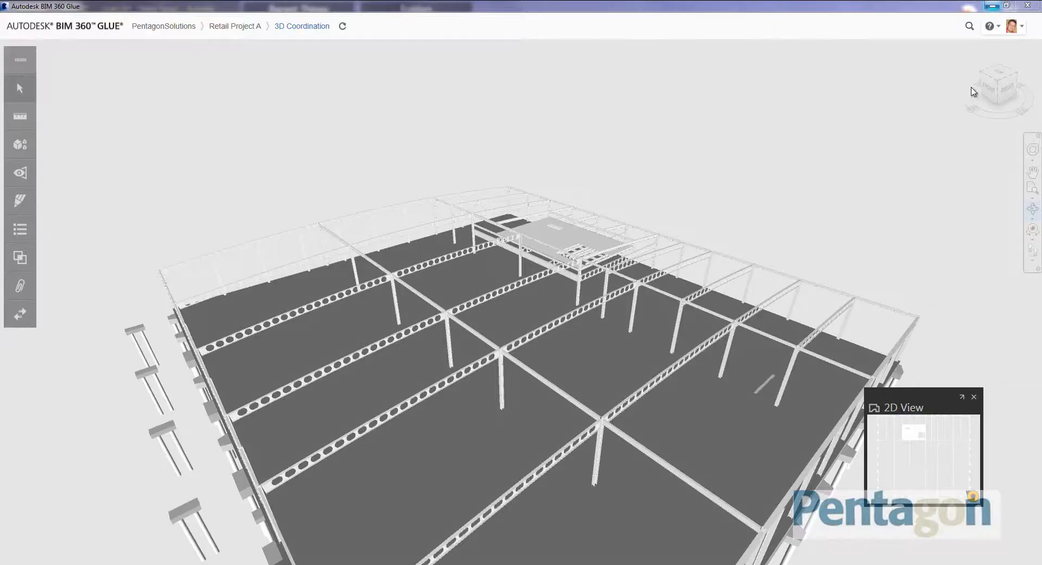
{"action": "left_click", "coordinate": [993, 7]}
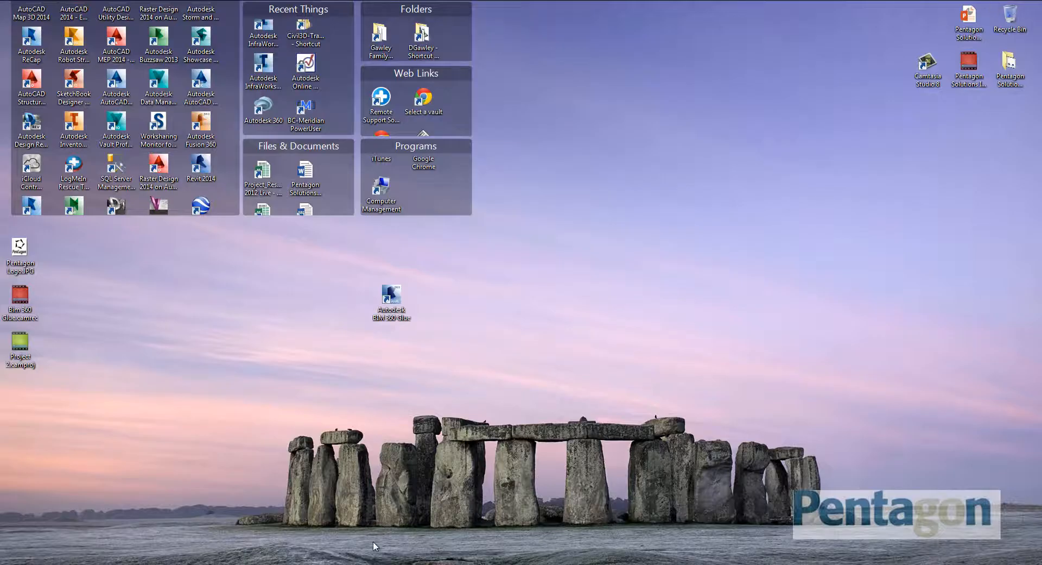
{"action": "left_click", "coordinate": [317, 562]}
{"action": "left_click", "coordinate": [171, 26]}
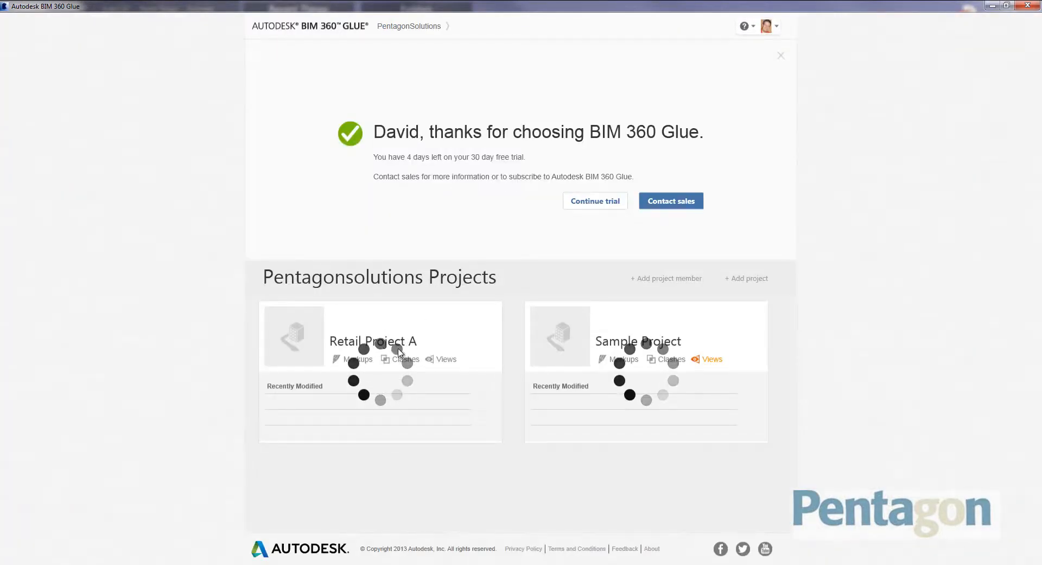
{"action": "left_click", "coordinate": [362, 121]}
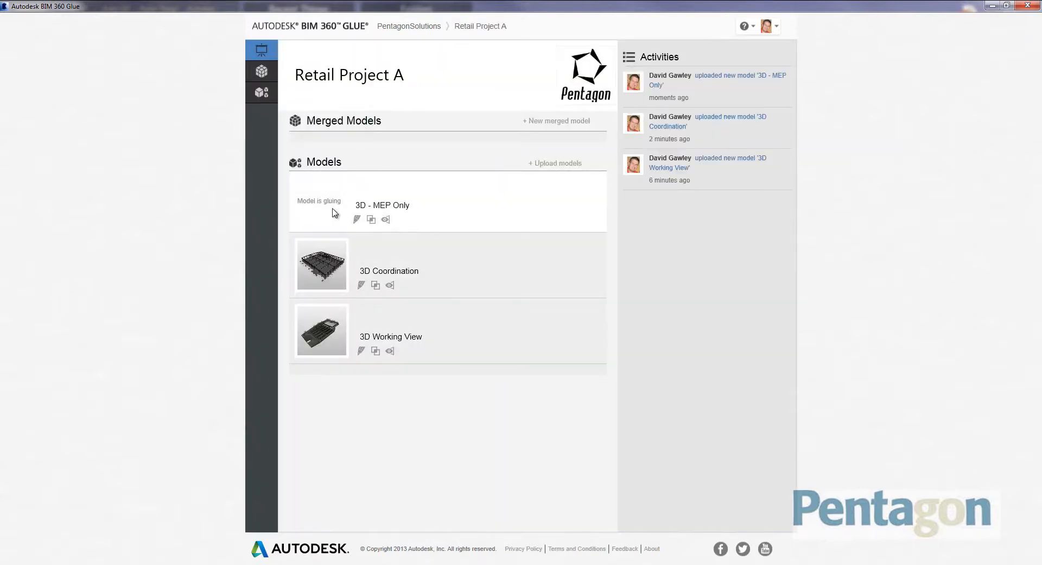
{"action": "left_click", "coordinate": [993, 6]}
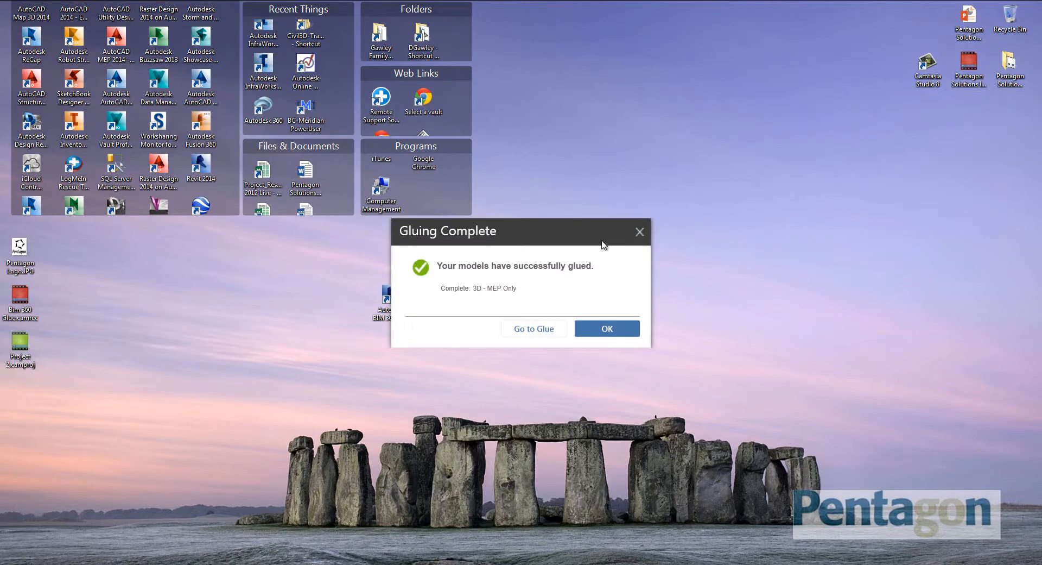
{"action": "left_click", "coordinate": [607, 328]}
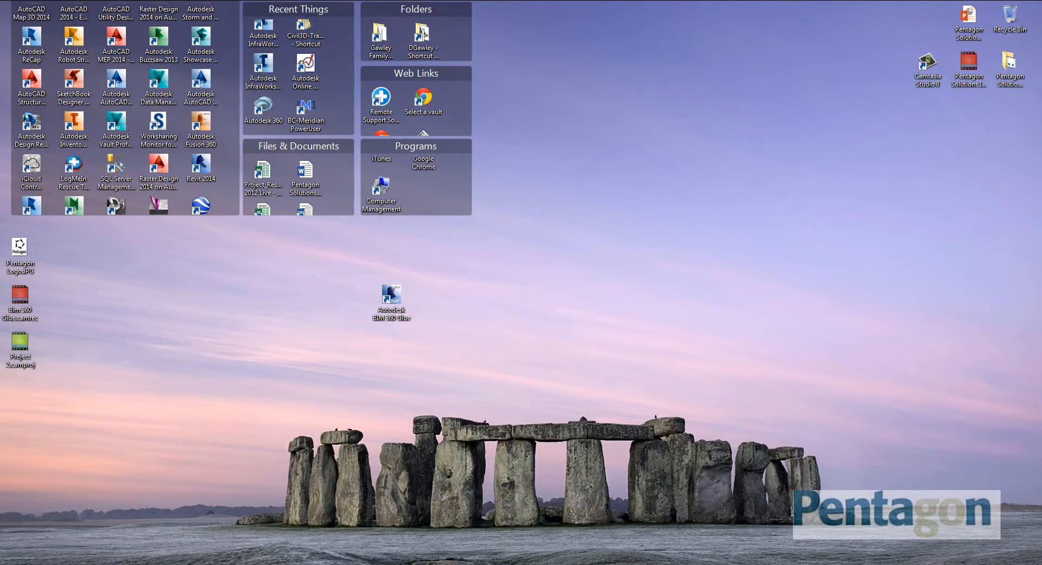
Return to BIM 360 Glue, open the glued 3D - MEP Only model and inspect its ductwork with the Orbit tool
{"action": "left_click", "coordinate": [312, 556]}
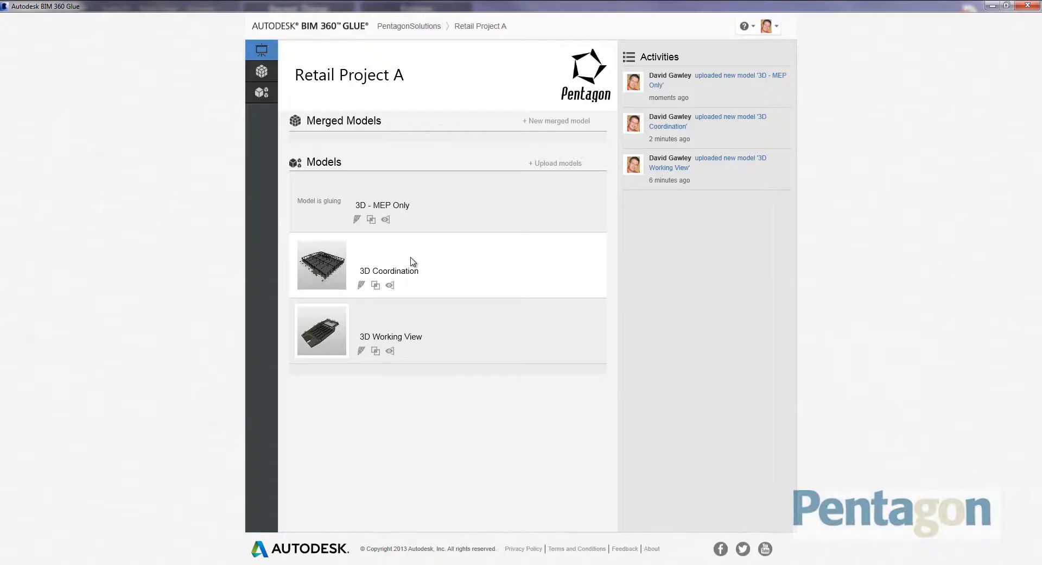
{"action": "left_click", "coordinate": [384, 203]}
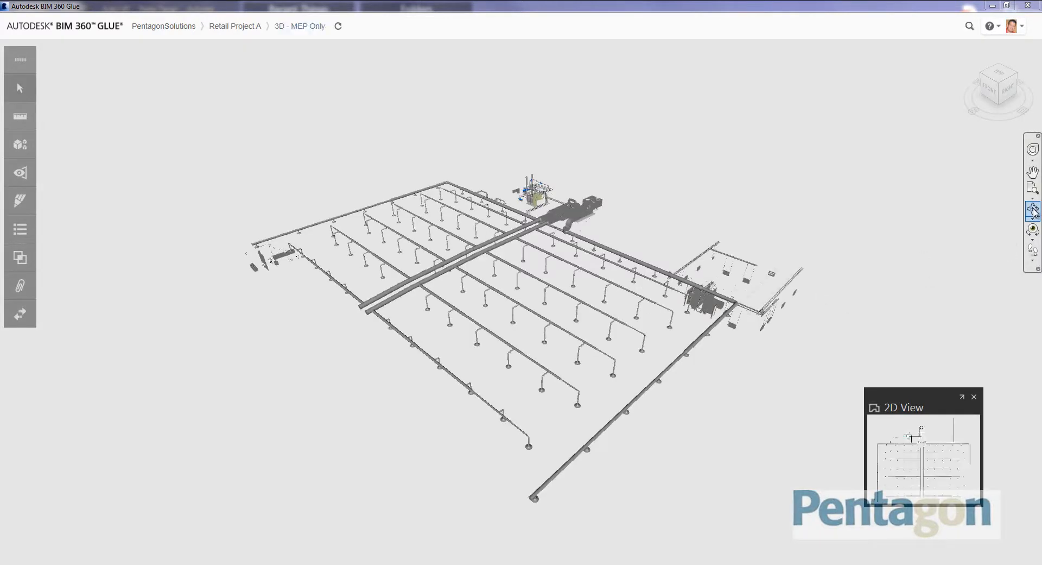
{"action": "left_click", "coordinate": [1033, 211]}
{"action": "left_click_drag", "start_coordinate": [610, 333], "coordinate": [537, 288]}
{"action": "scroll", "coordinate": [542, 267], "scroll_direction": "up", "scroll_amount": 5}
{"action": "mouse_move", "coordinate": [344, 372]}
{"action": "left_mouse_down"}
{"action": "mouse_move", "coordinate": [703, 368]}
{"action": "mouse_move", "coordinate": [533, 365]}
{"action": "mouse_move", "coordinate": [358, 389]}
{"action": "mouse_move", "coordinate": [443, 233]}
{"action": "mouse_move", "coordinate": [441, 277]}
{"action": "left_mouse_up"}
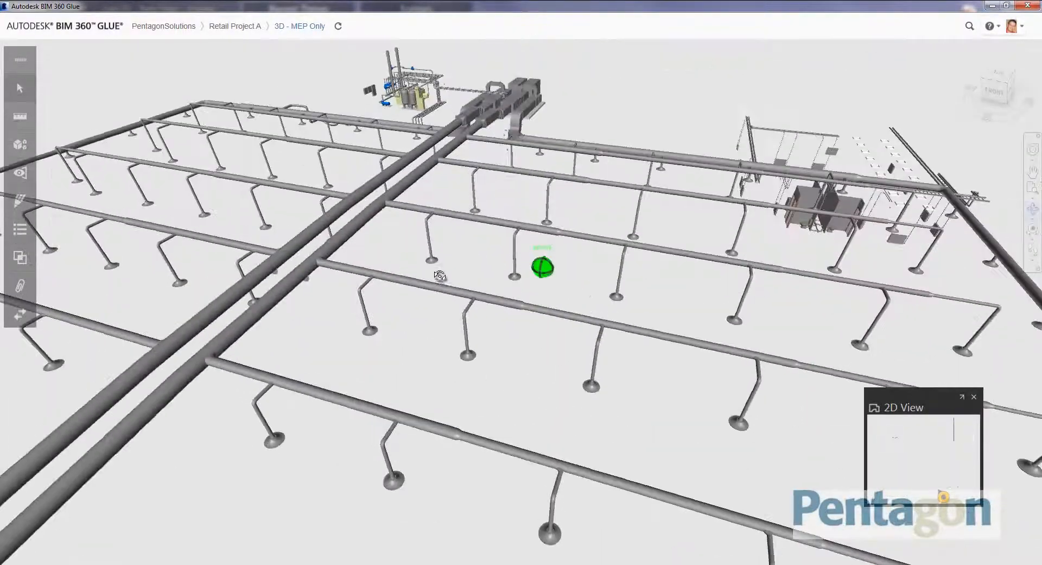
In Retail Project A, merge 3D - MEP Only, 3D Coordination and 3D Working View into a new model named Federated Retail A Model
{"action": "left_click", "coordinate": [247, 31]}
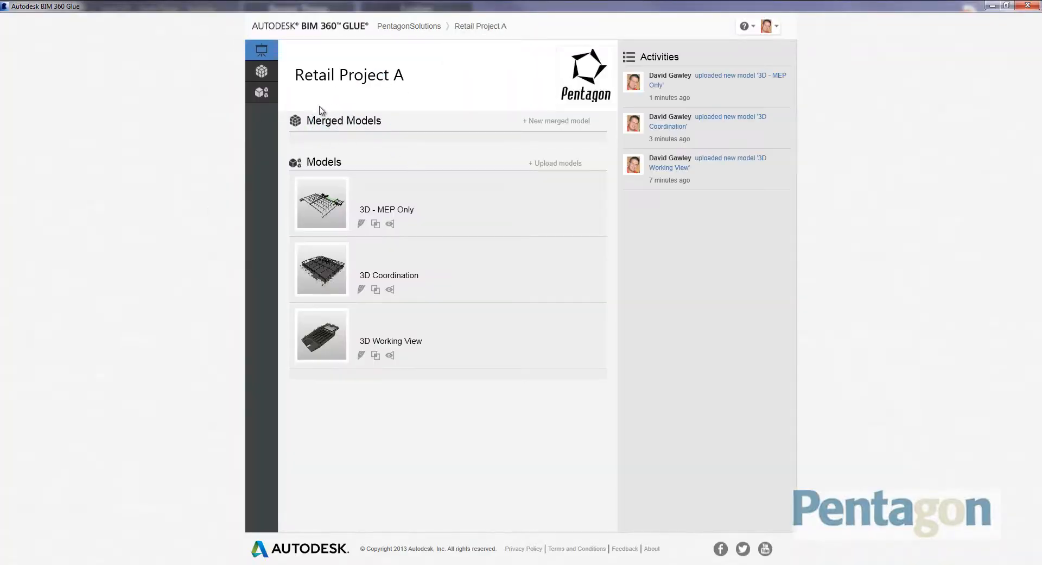
{"action": "left_click", "coordinate": [559, 123]}
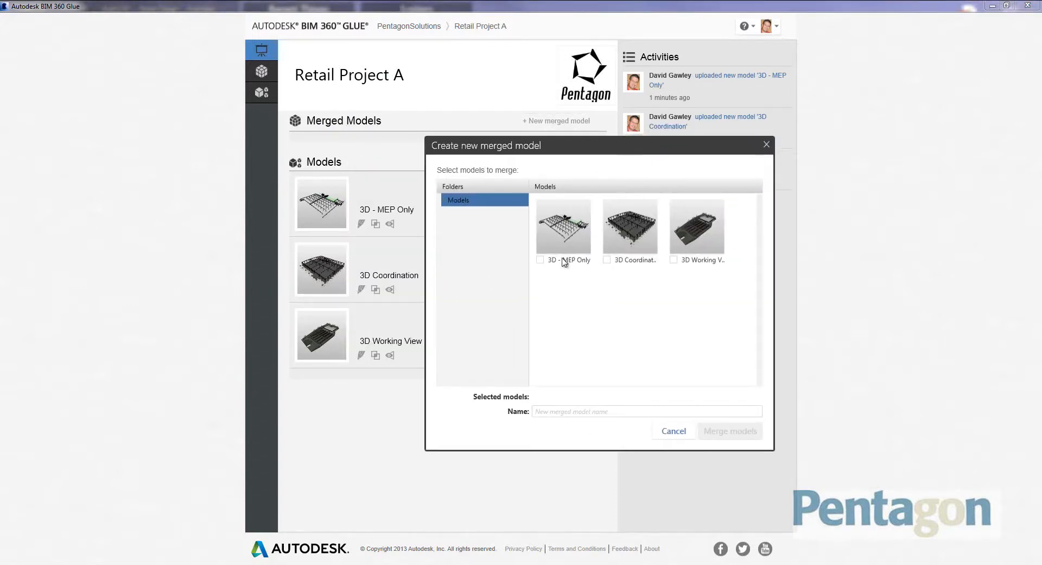
{"action": "left_click", "coordinate": [542, 260]}
{"action": "left_click", "coordinate": [607, 260]}
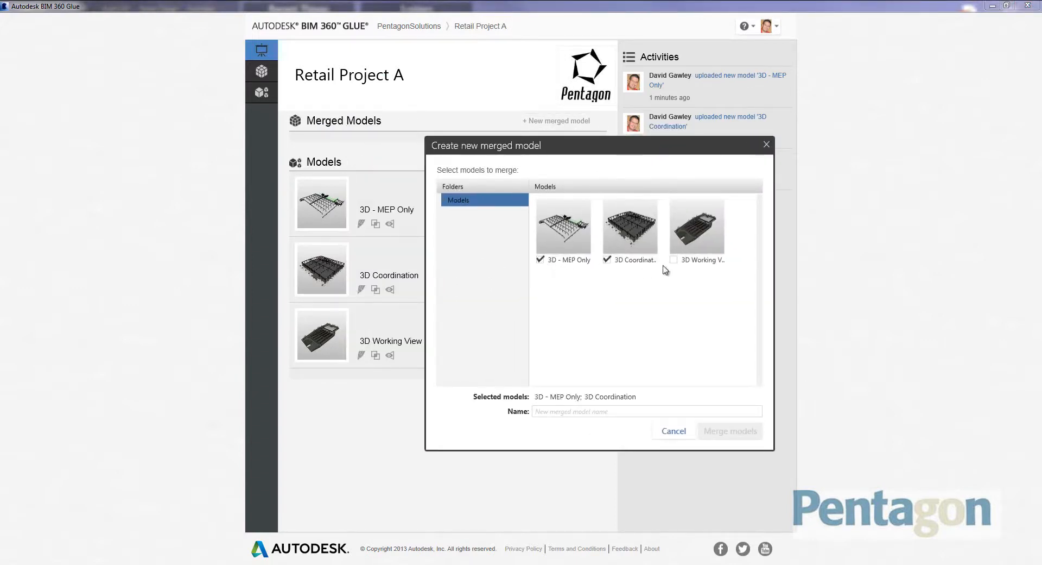
{"action": "left_click", "coordinate": [674, 261]}
{"action": "left_click", "coordinate": [565, 411]}
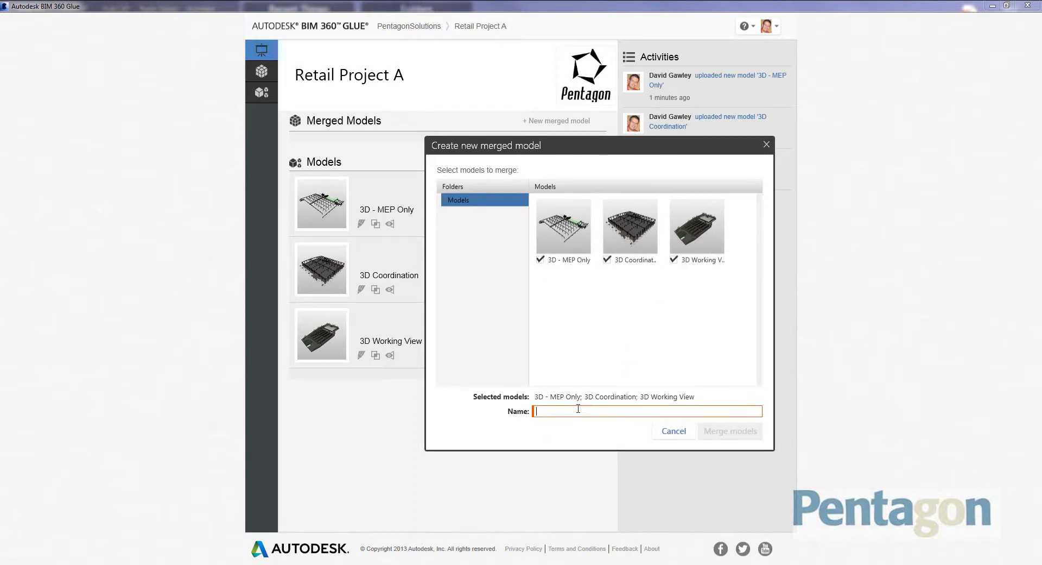
{"action": "type", "text": "Federated Rt"}
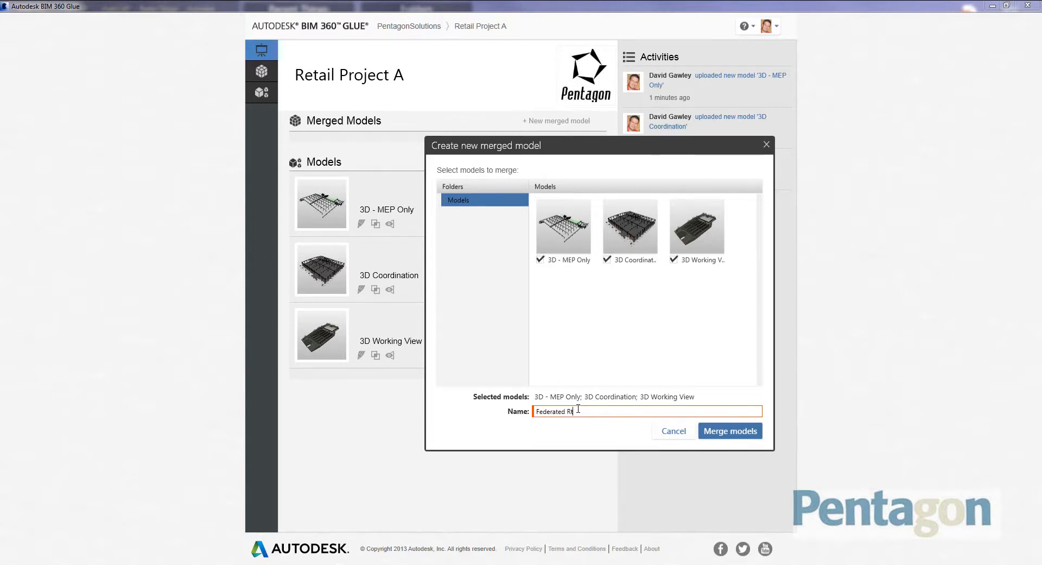
{"action": "key", "text": "BackSpace"}
{"action": "left_click", "coordinate": [735, 430]}
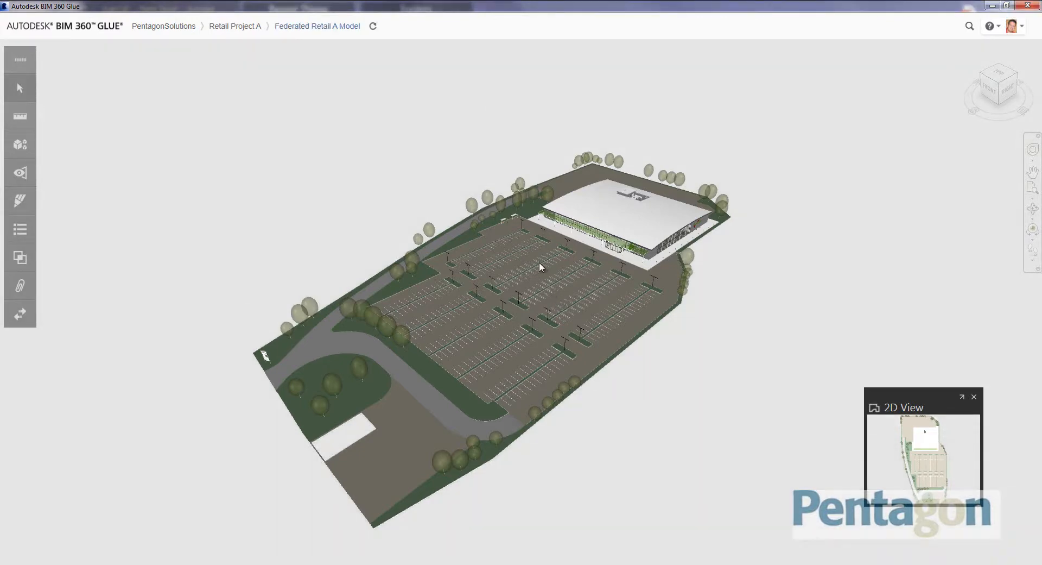
Inspect the merged site and supermarket from above and from car park level with the Orbit tool
{"action": "scroll", "coordinate": [543, 275], "scroll_direction": "up", "scroll_amount": 5}
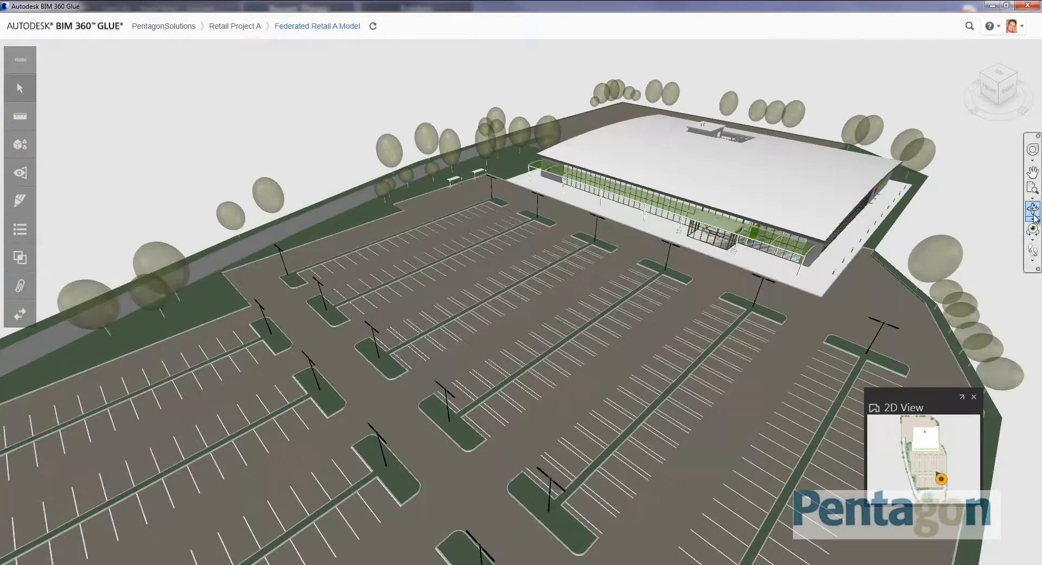
{"action": "left_click", "coordinate": [1033, 210]}
{"action": "left_click_drag", "start_coordinate": [533, 376], "coordinate": [668, 323]}
{"action": "scroll", "coordinate": [624, 357], "scroll_direction": "up", "scroll_amount": 2}
{"action": "scroll", "coordinate": [624, 359], "scroll_direction": "down", "scroll_amount": 3}
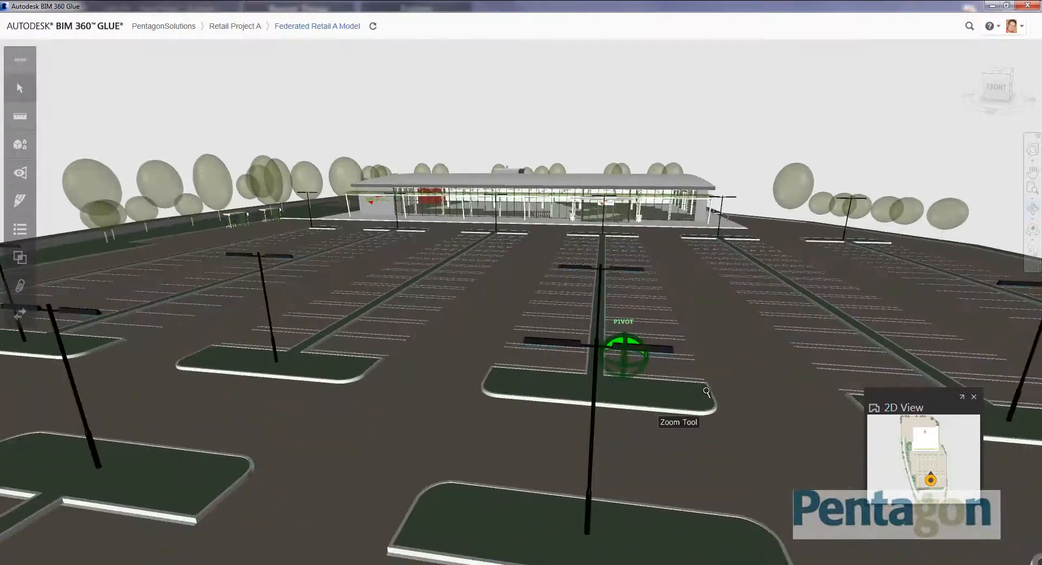
Activate the Walk tool, try its Gravity and Collision options, and walk across the car park towards the supermarket
{"action": "left_click", "coordinate": [1034, 261]}
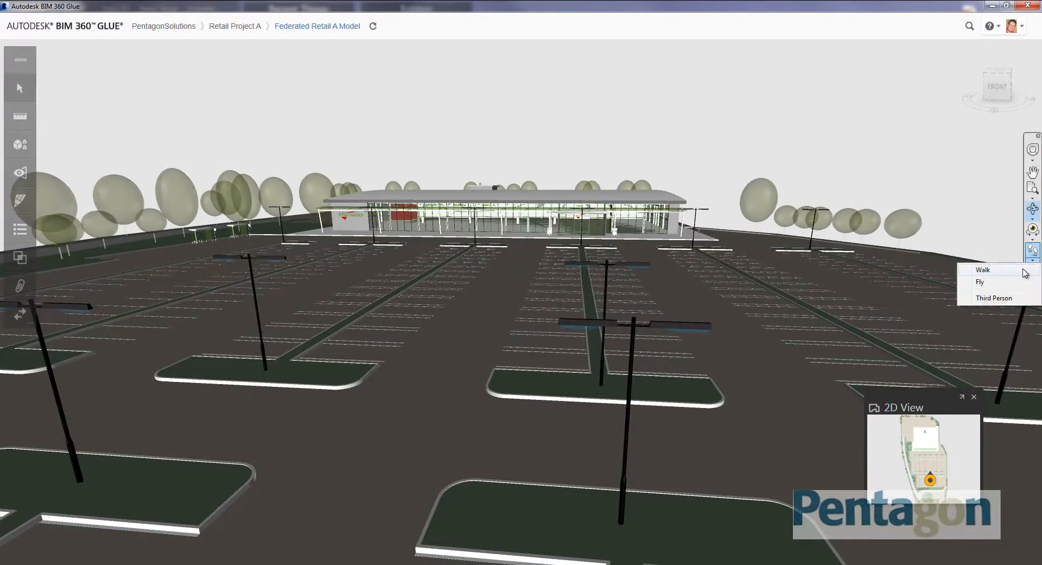
{"action": "left_click", "coordinate": [1025, 270]}
{"action": "left_click", "coordinate": [1034, 261]}
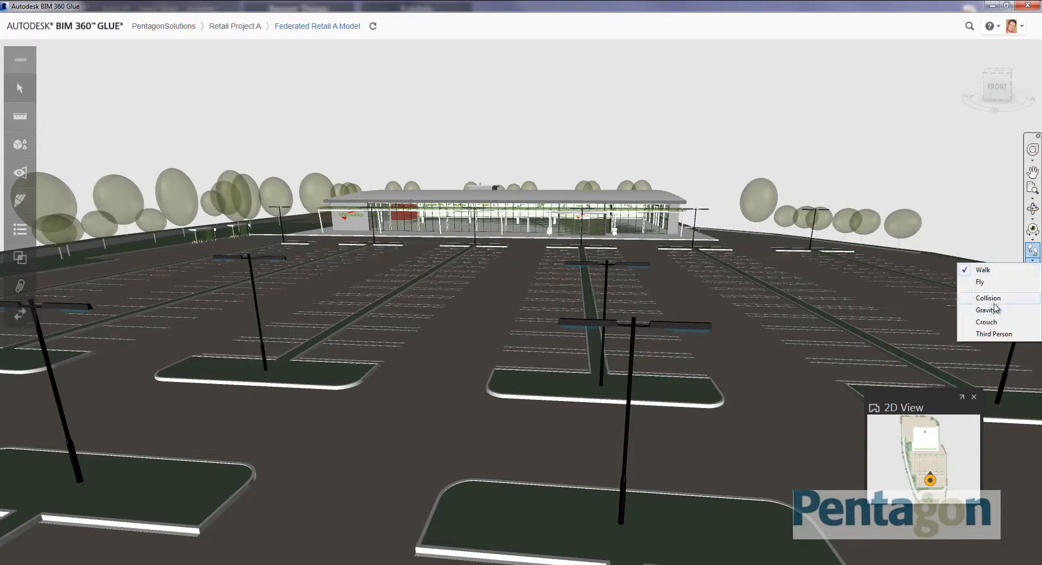
{"action": "left_click", "coordinate": [993, 308]}
{"action": "left_click", "coordinate": [1034, 263]}
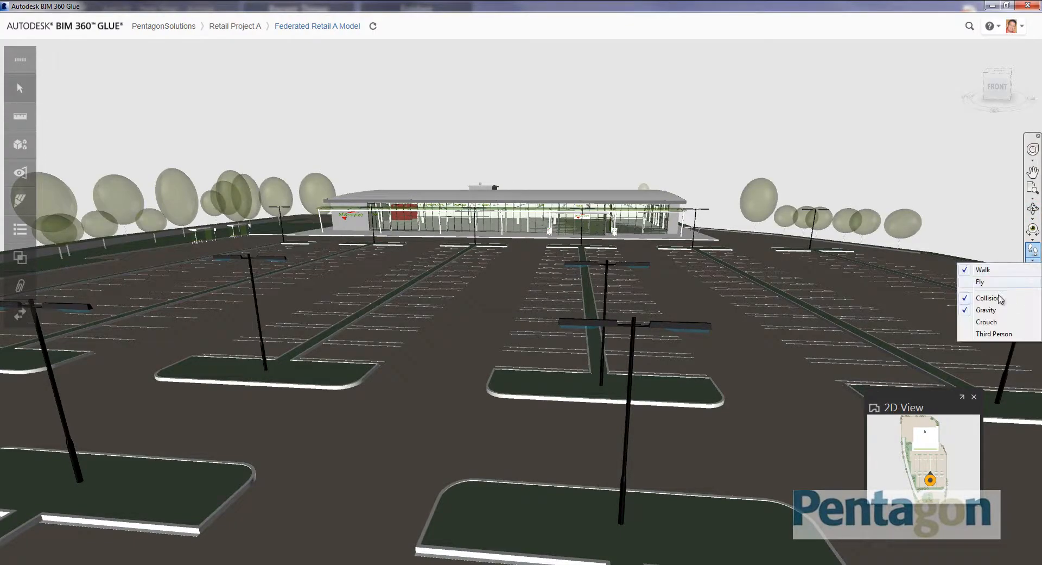
{"action": "left_click", "coordinate": [998, 299]}
{"action": "left_click_drag", "start_coordinate": [686, 410], "coordinate": [686, 139]}
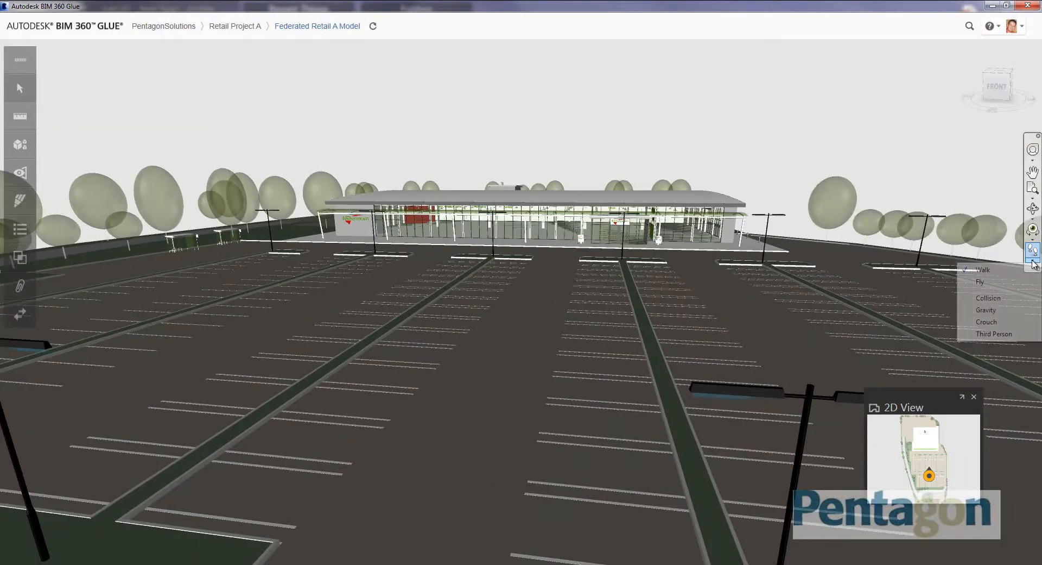
Adjust the Gravity and Collision options, walk into the supermarket and look around the sales floor and ceiling services
{"action": "left_click", "coordinate": [994, 312]}
{"action": "left_click_drag", "start_coordinate": [582, 448], "coordinate": [578, 163]}
{"action": "left_click", "coordinate": [988, 298]}
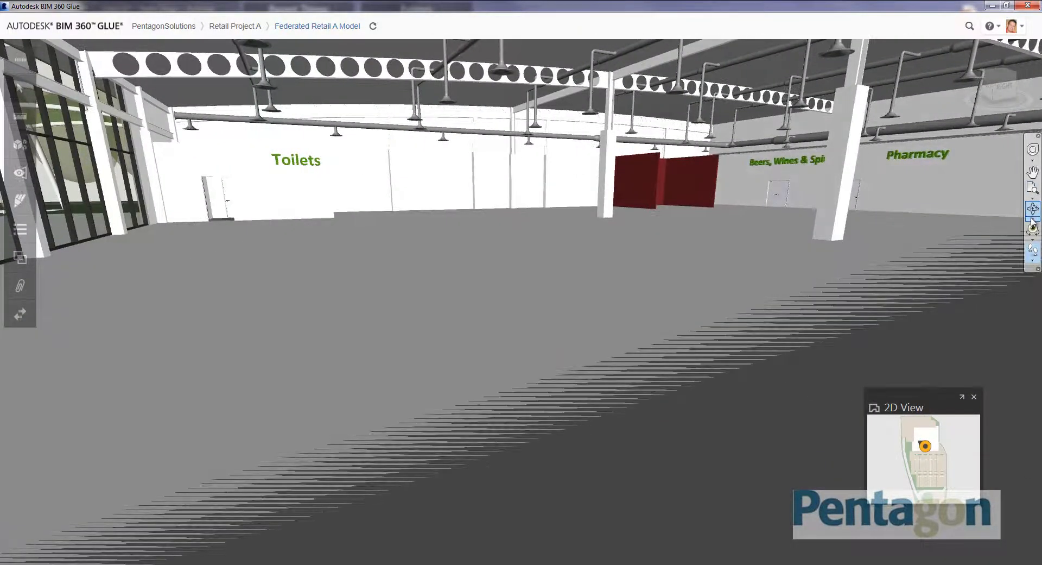
{"action": "left_click", "coordinate": [995, 242]}
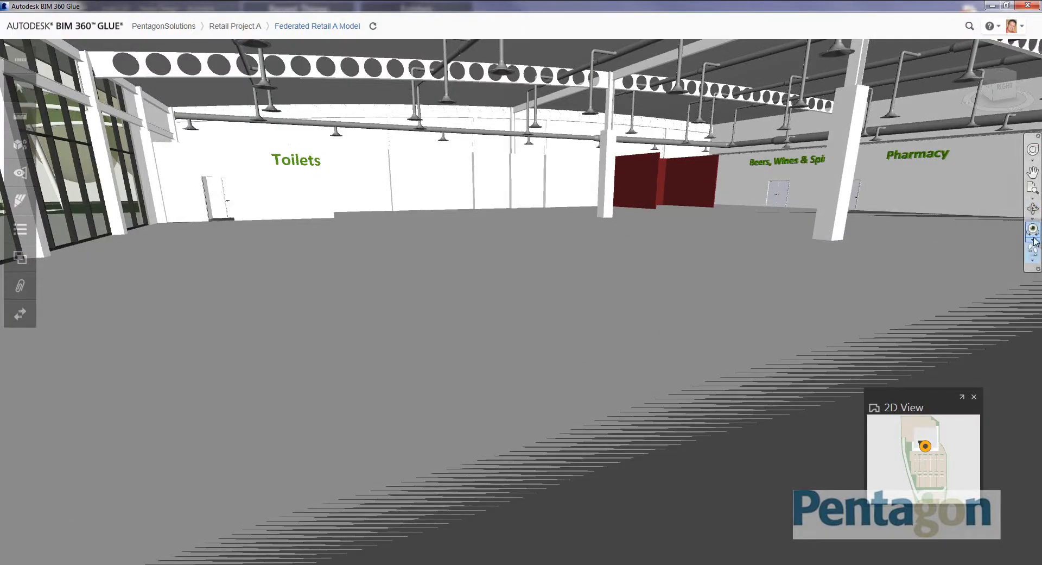
{"action": "left_click_drag", "start_coordinate": [613, 123], "coordinate": [249, 207]}
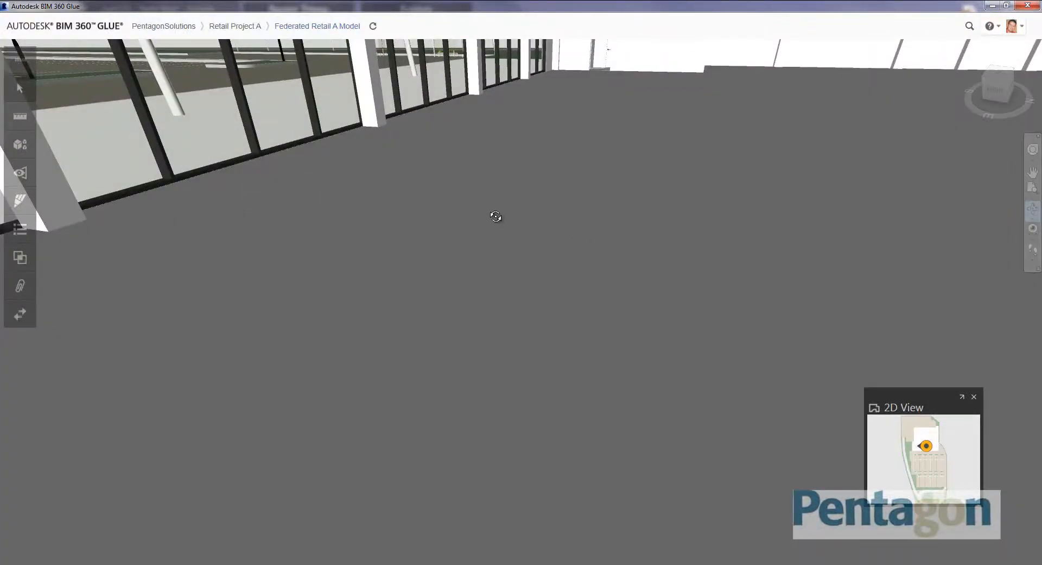
Move back out of the building and orbit around the supermarket's roof, glazed front and car park
{"action": "left_click_drag", "start_coordinate": [496, 177], "coordinate": [503, 184]}
{"action": "scroll", "coordinate": [489, 191], "scroll_direction": "down", "scroll_amount": 4}
{"action": "scroll", "coordinate": [487, 196], "scroll_direction": "down", "scroll_amount": 6}
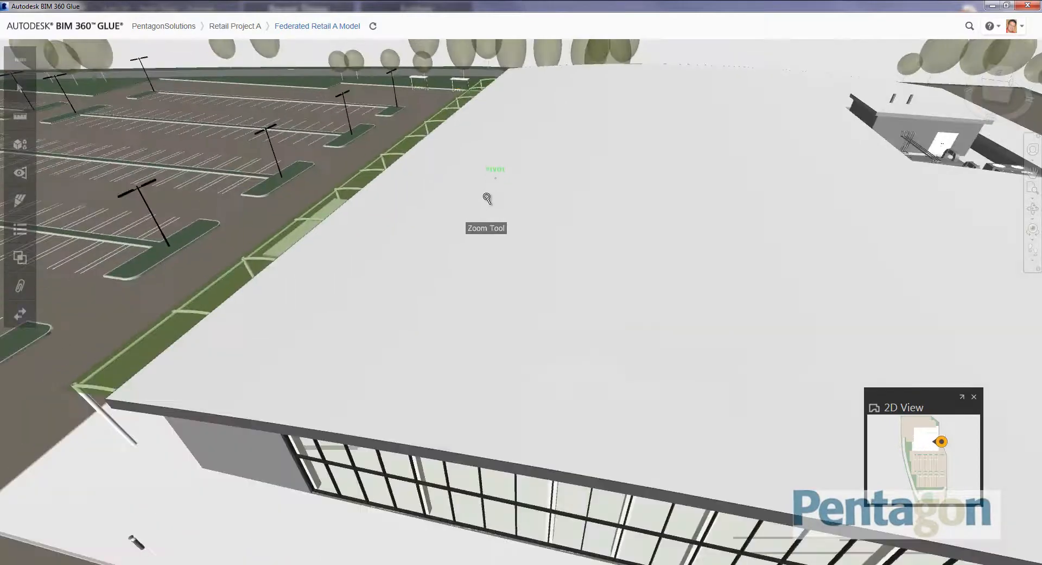
{"action": "left_click_drag", "start_coordinate": [484, 205], "coordinate": [923, 217]}
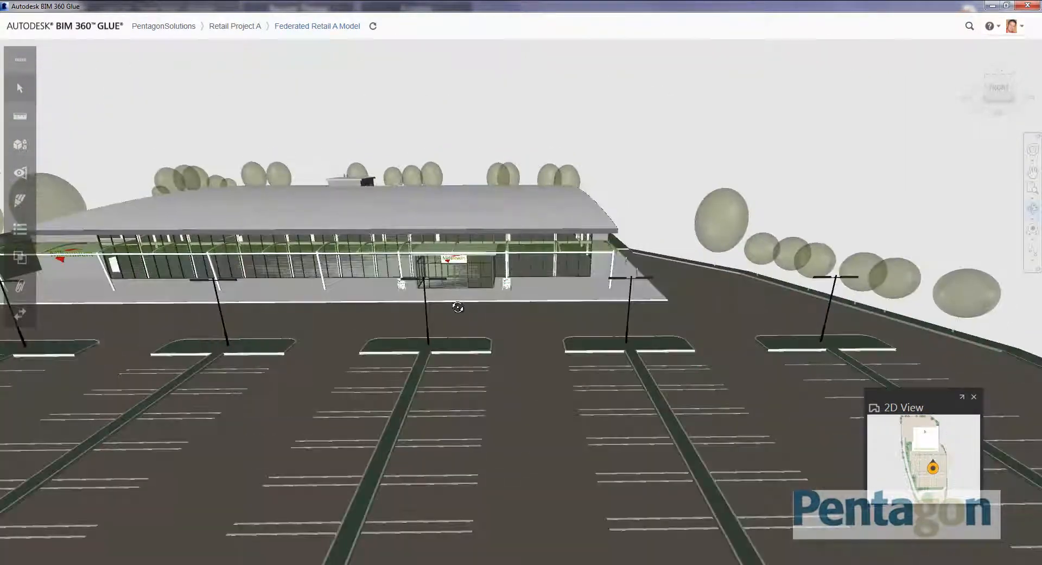
{"action": "left_click_drag", "start_coordinate": [456, 304], "coordinate": [641, 306]}
{"action": "middle_click_drag", "start_coordinate": [379, 333], "coordinate": [393, 245]}
{"action": "scroll", "coordinate": [393, 245], "scroll_direction": "down", "scroll_amount": 3}
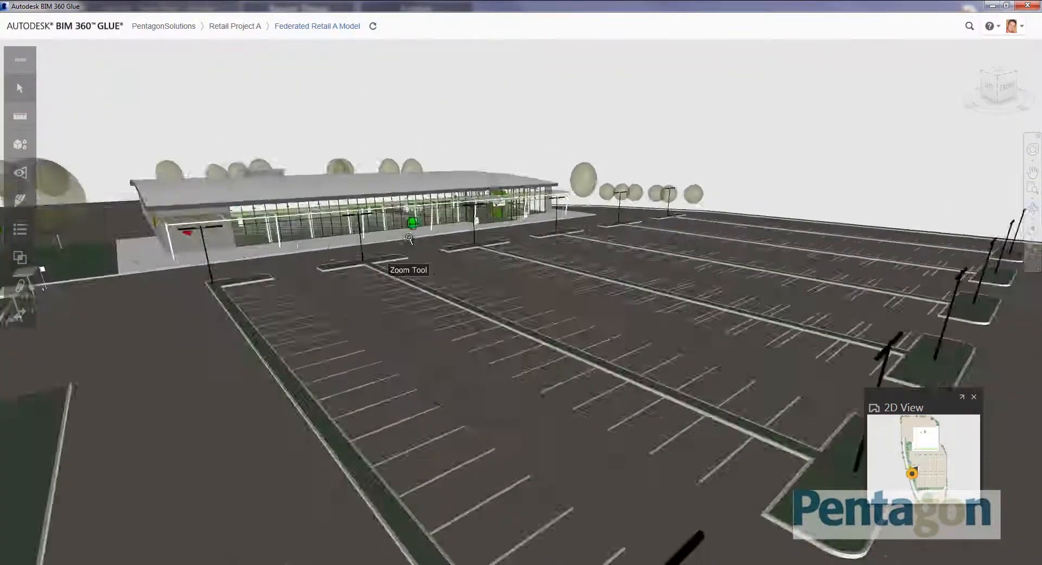
{"action": "left_click_drag", "start_coordinate": [402, 261], "coordinate": [368, 312]}
{"action": "scroll", "coordinate": [369, 312], "scroll_direction": "up", "scroll_amount": 5}
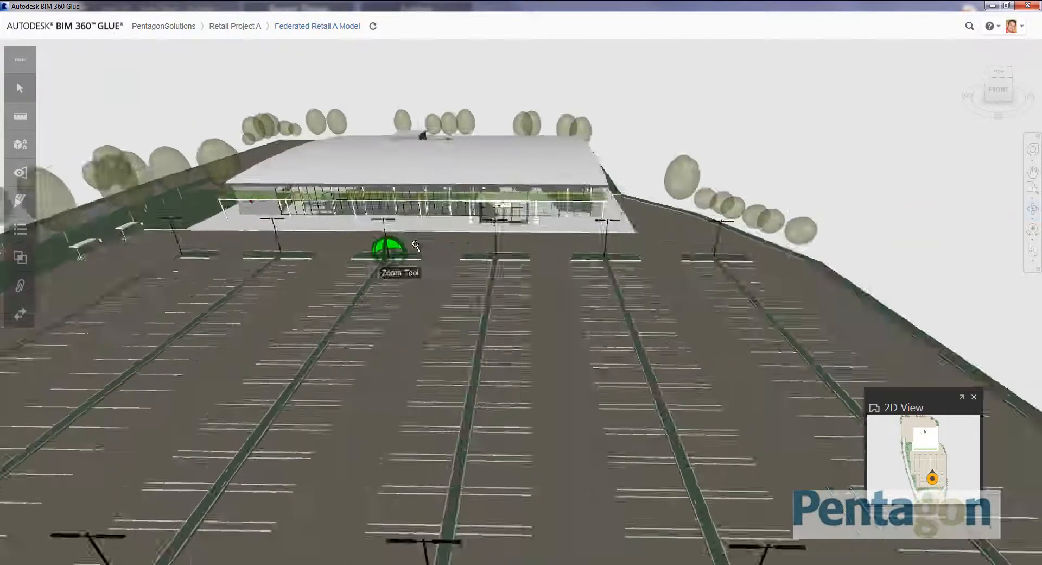
Run a clash analysis of 3D - MEP Only against 3D Coordination with 0 mm tolerance, named MEP-Structural Clash
{"action": "mouse_move", "coordinate": [600, 331]}
{"action": "left_mouse_down"}
{"action": "mouse_move", "coordinate": [425, 318]}
{"action": "mouse_move", "coordinate": [589, 318]}
{"action": "mouse_move", "coordinate": [602, 263]}
{"action": "left_mouse_up"}
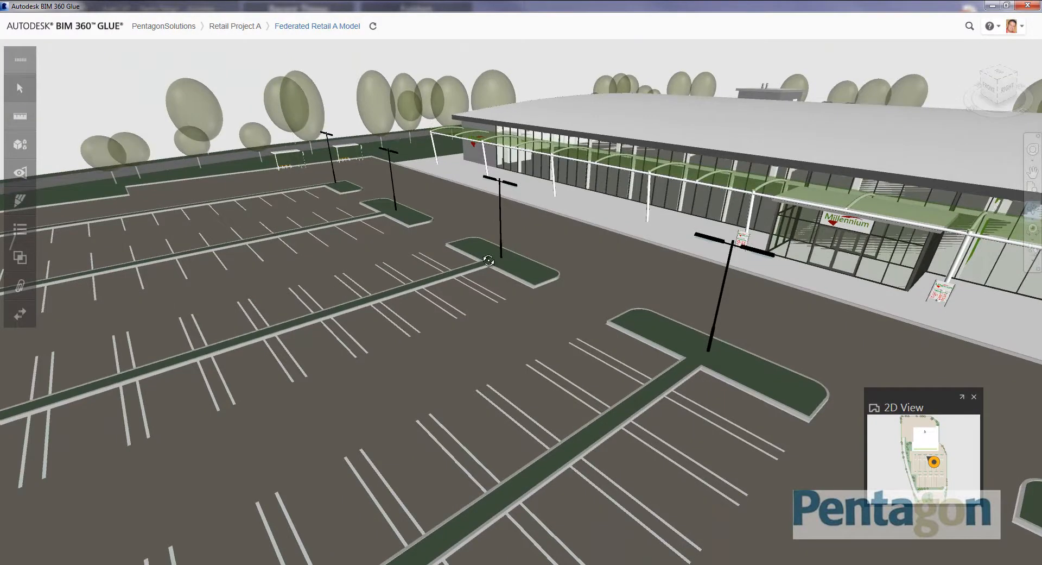
{"action": "left_click", "coordinate": [20, 258]}
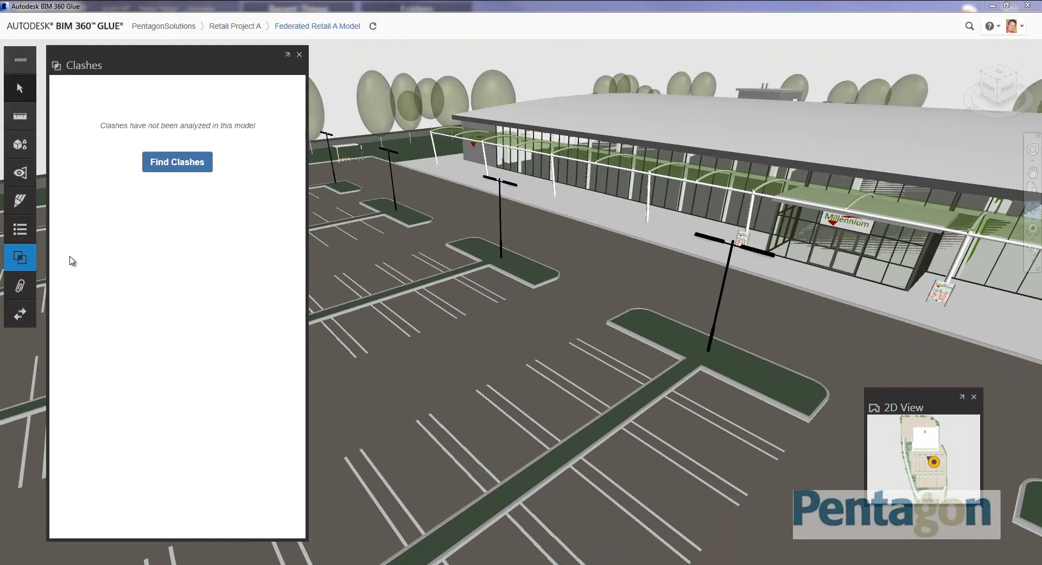
{"action": "left_click", "coordinate": [178, 168]}
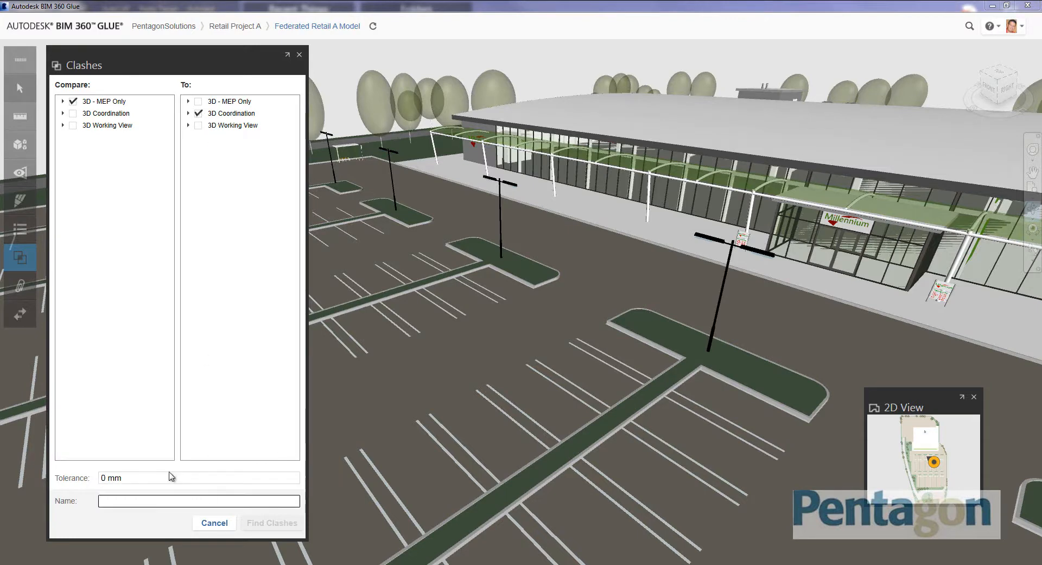
{"action": "left_click", "coordinate": [131, 501]}
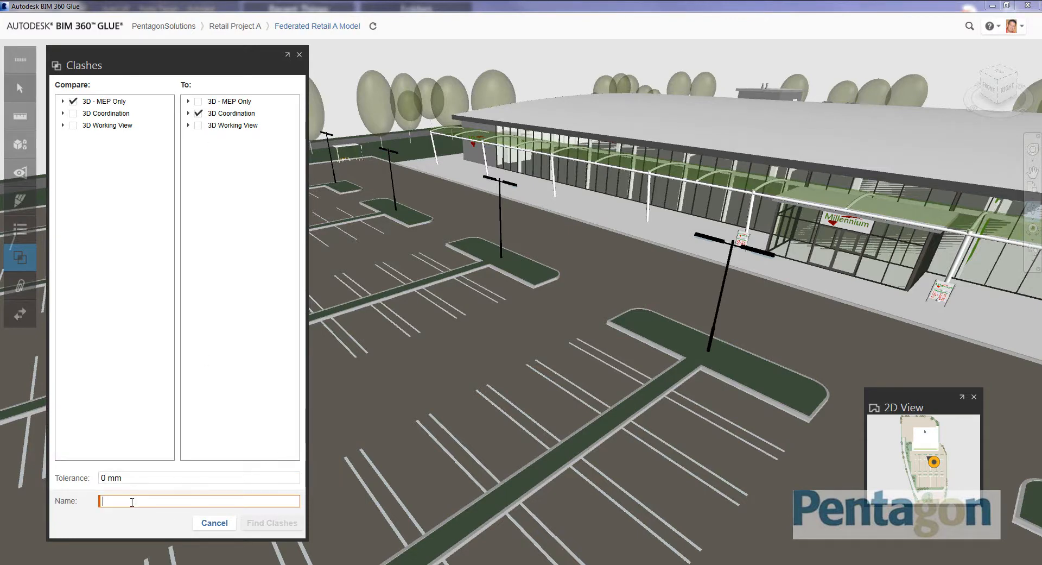
{"action": "type", "text": "MEP-Structural Clash"}
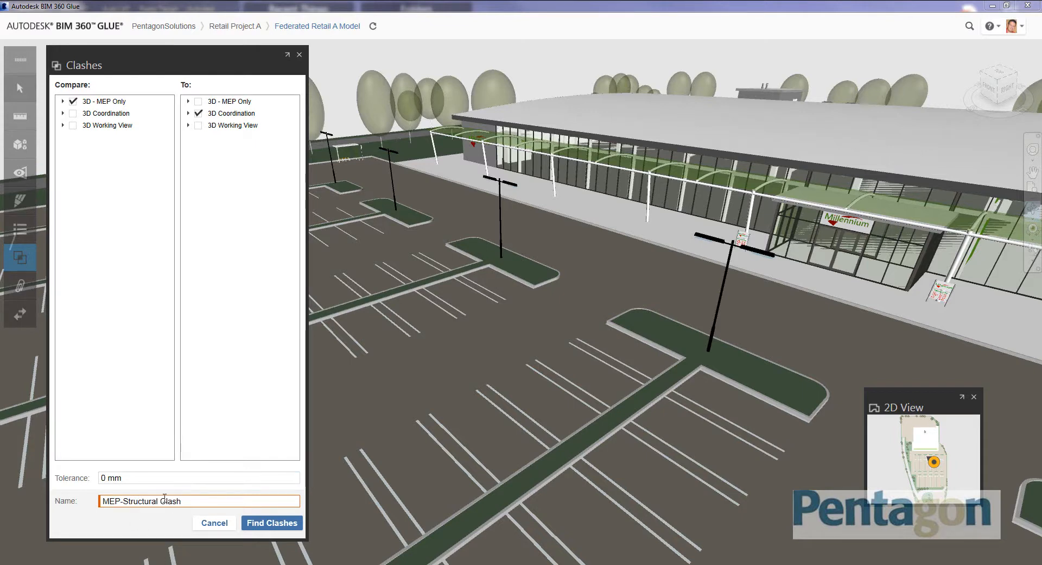
{"action": "left_click", "coordinate": [130, 479]}
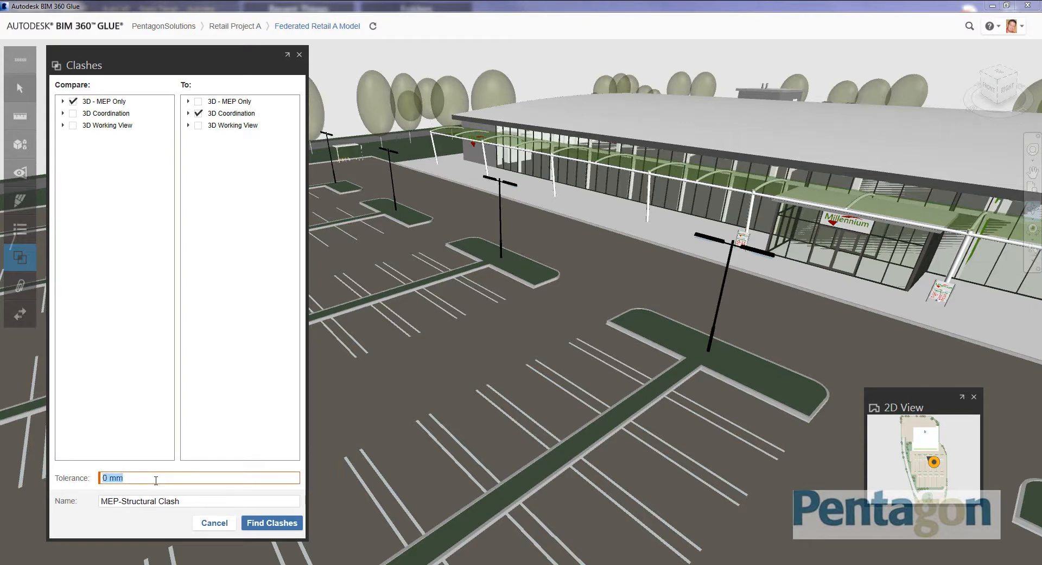
{"action": "left_click", "coordinate": [270, 525]}
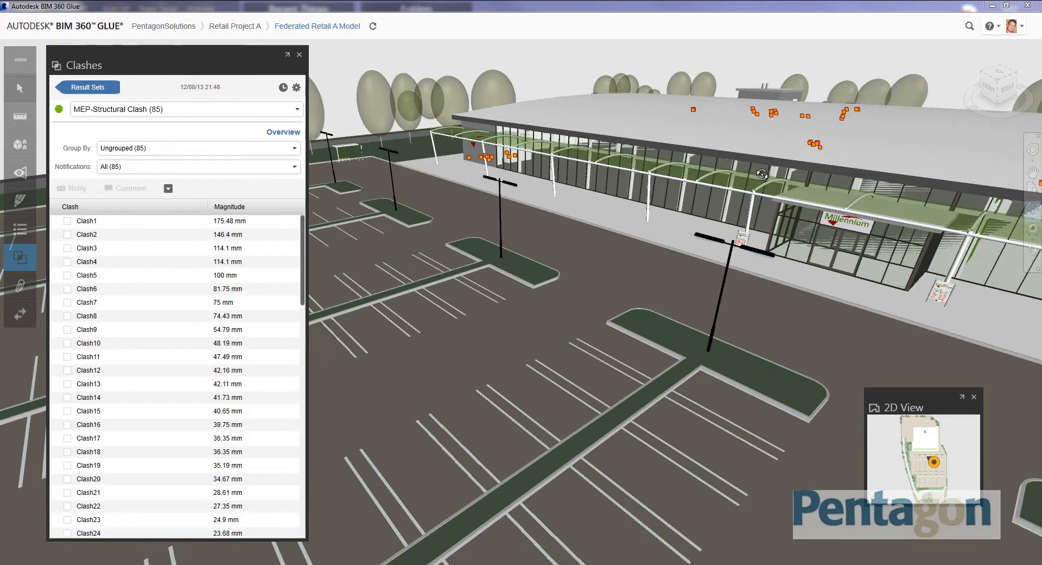
Inspect the clash locations across the supermarket and review Clash1, Clash2, Clash6 and Clash5, returning to Clash1
{"action": "left_click_drag", "start_coordinate": [762, 175], "coordinate": [819, 193]}
{"action": "middle_click_drag", "start_coordinate": [814, 163], "coordinate": [615, 274]}
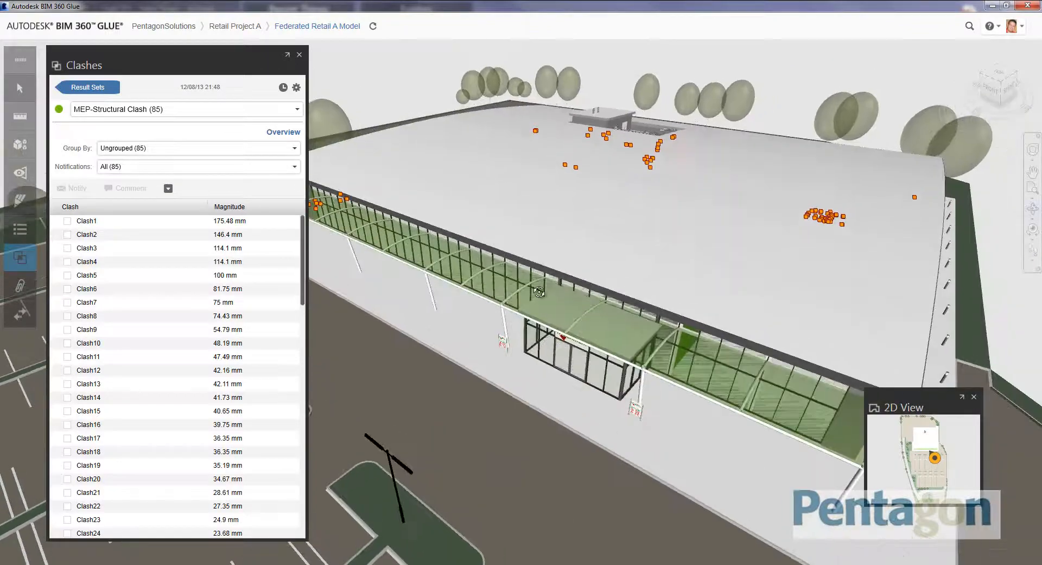
{"action": "left_click", "coordinate": [92, 223]}
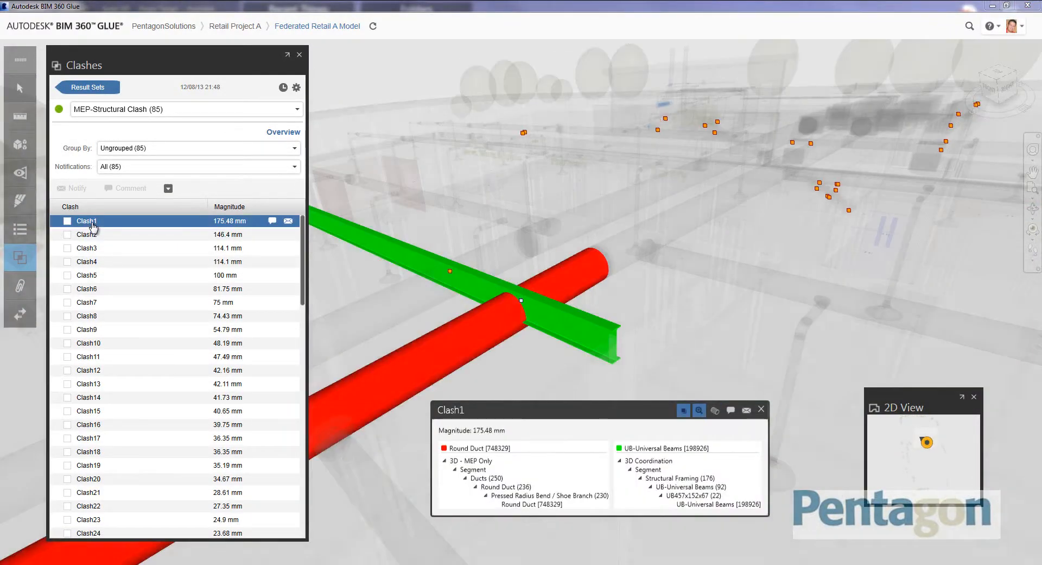
{"action": "left_click", "coordinate": [95, 236]}
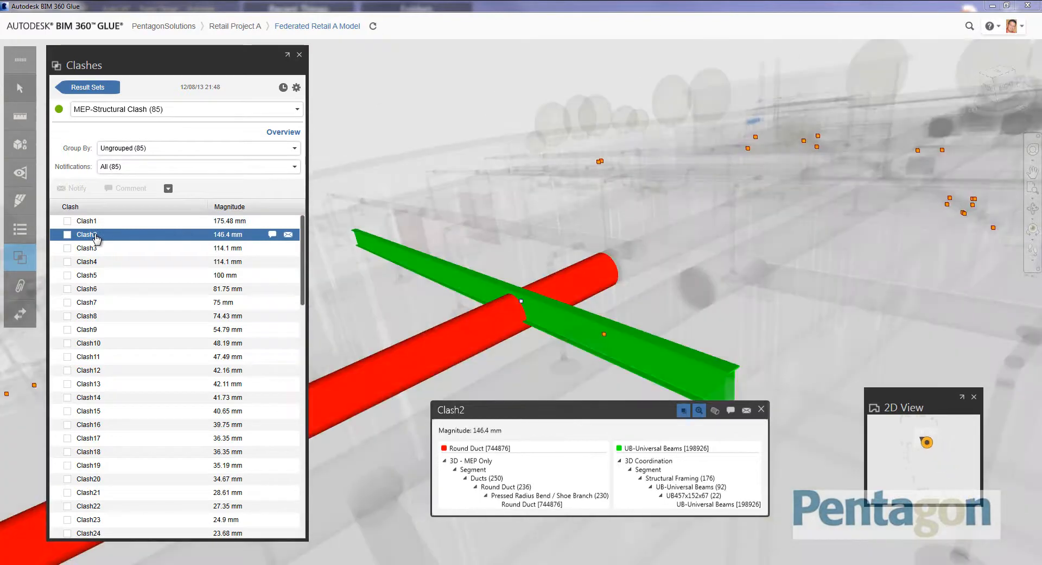
{"action": "left_click", "coordinate": [94, 289]}
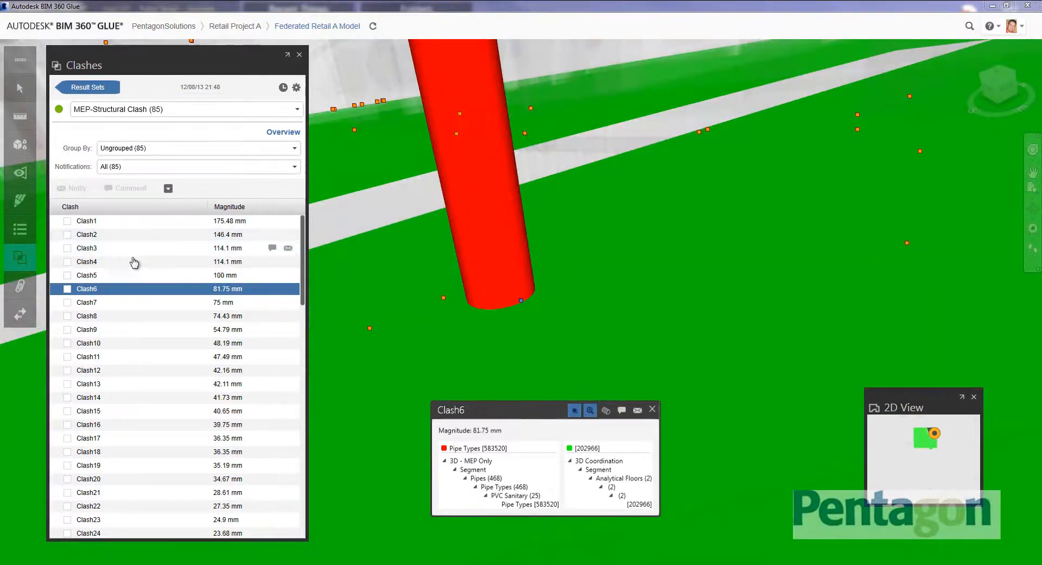
{"action": "left_click", "coordinate": [102, 275]}
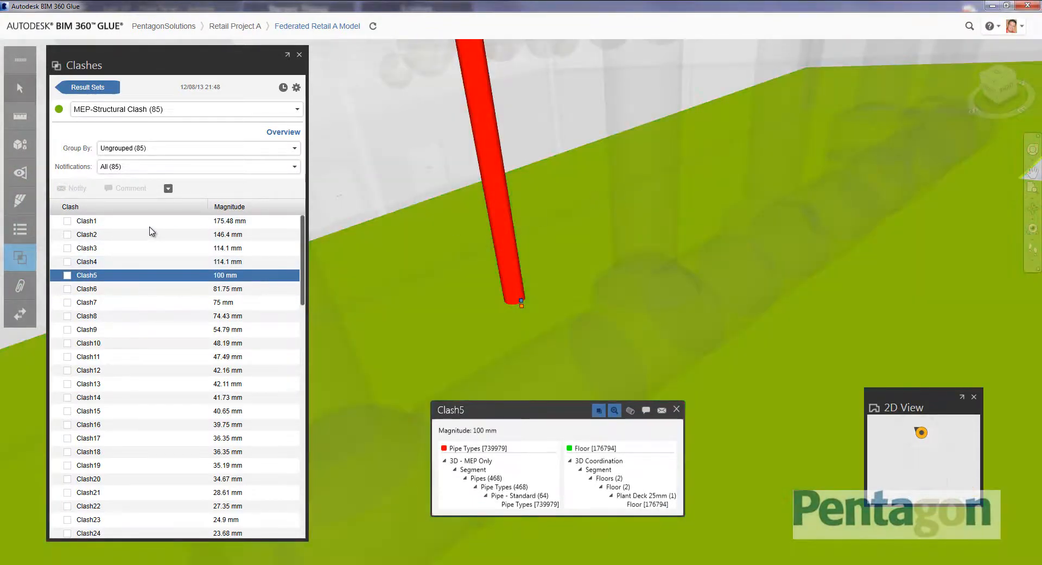
{"action": "left_click", "coordinate": [93, 221]}
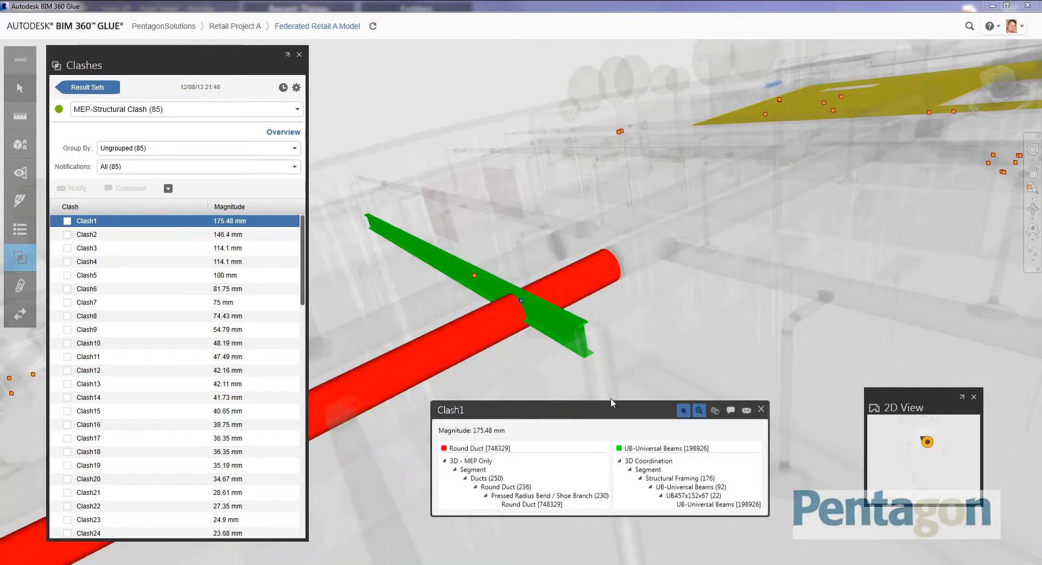
Add the comment "Need to review MEP ducting can this be lowered 200mm" to Clash1 and save it
{"action": "left_click_drag", "start_coordinate": [614, 409], "coordinate": [626, 95]}
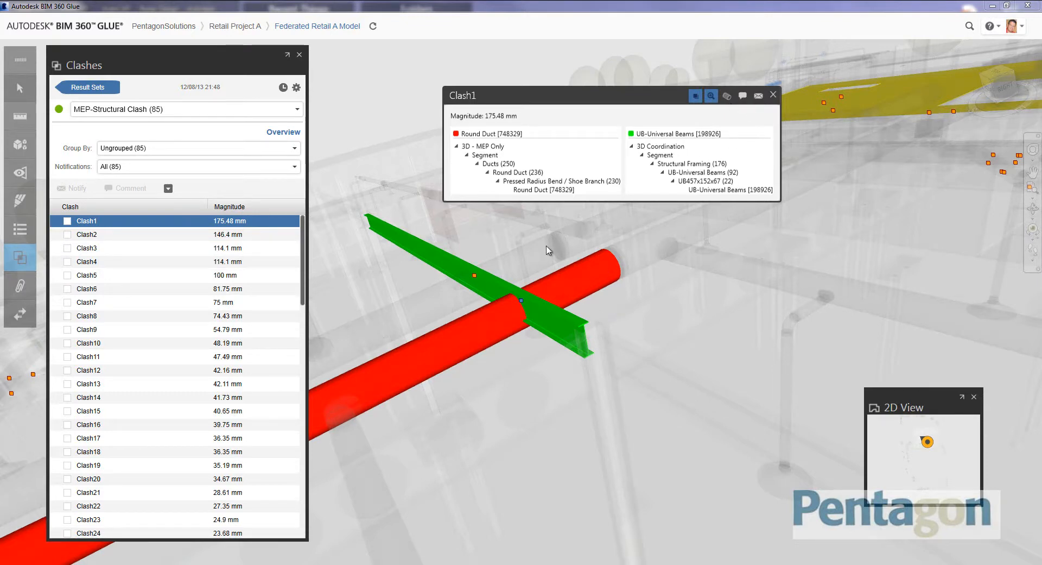
{"action": "left_click", "coordinate": [743, 98]}
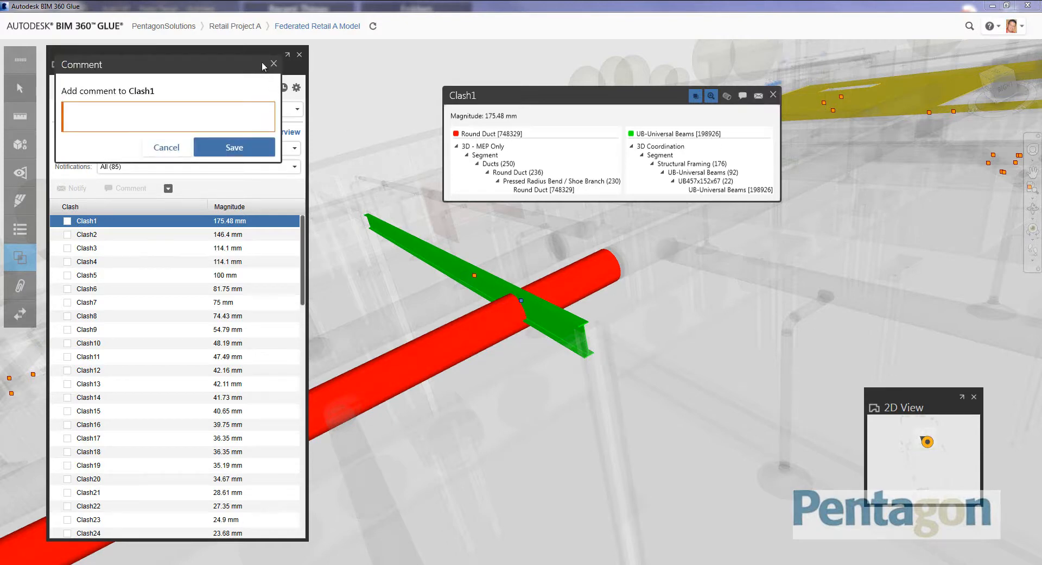
{"action": "left_click_drag", "start_coordinate": [220, 54], "coordinate": [782, 247]}
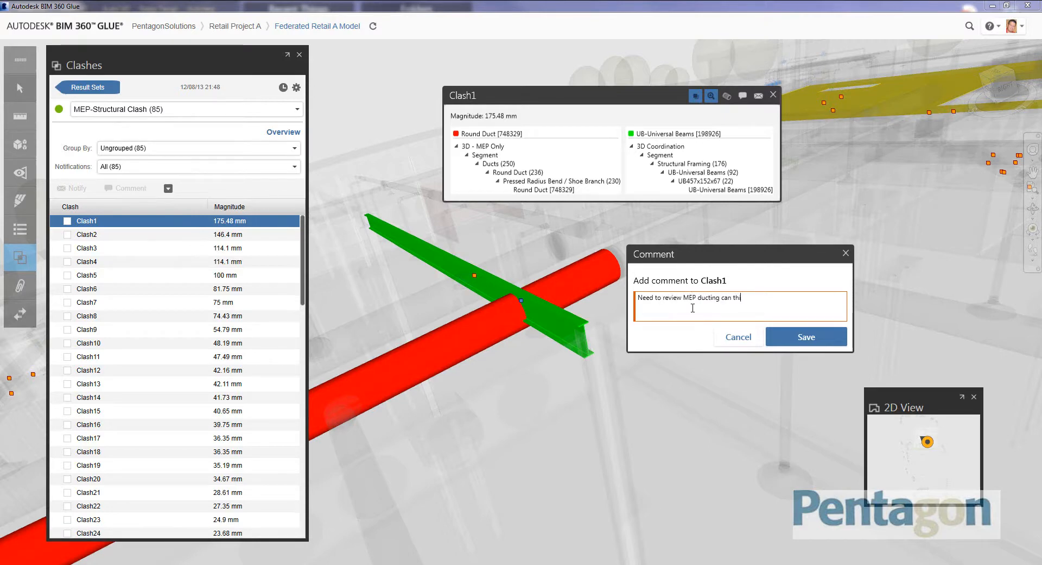
{"action": "type", "text": "s be lowered 200mm"}
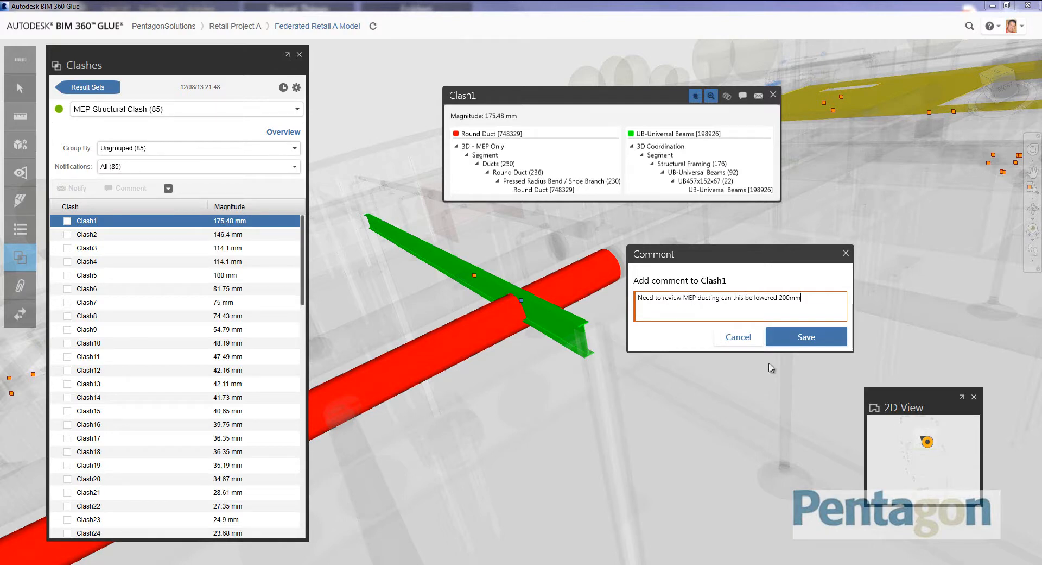
{"action": "left_click", "coordinate": [805, 338]}
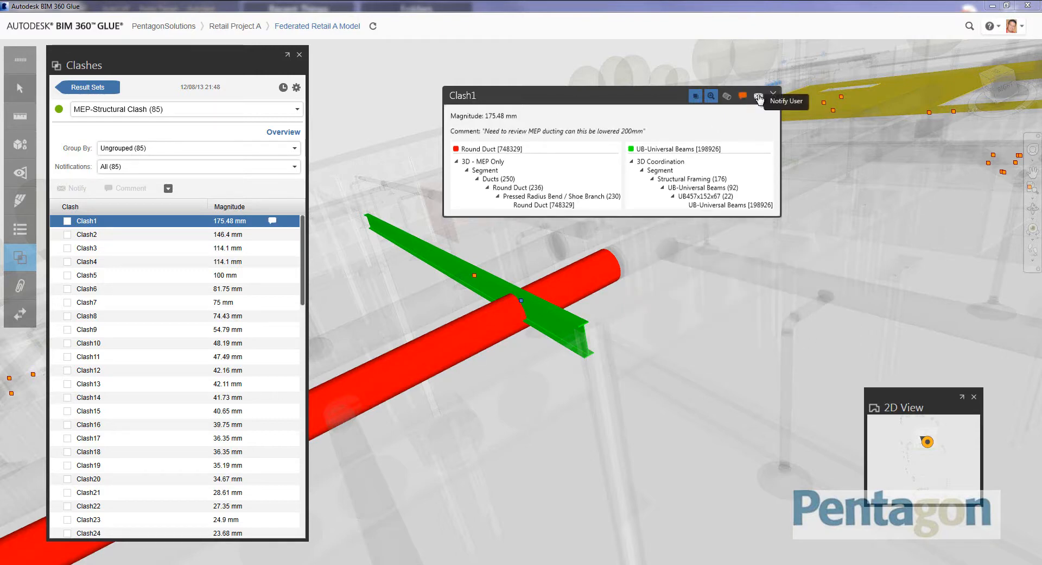
Notify the listed project member of Clash1 with the message "Need to review dropping duct"
{"action": "left_click", "coordinate": [759, 98]}
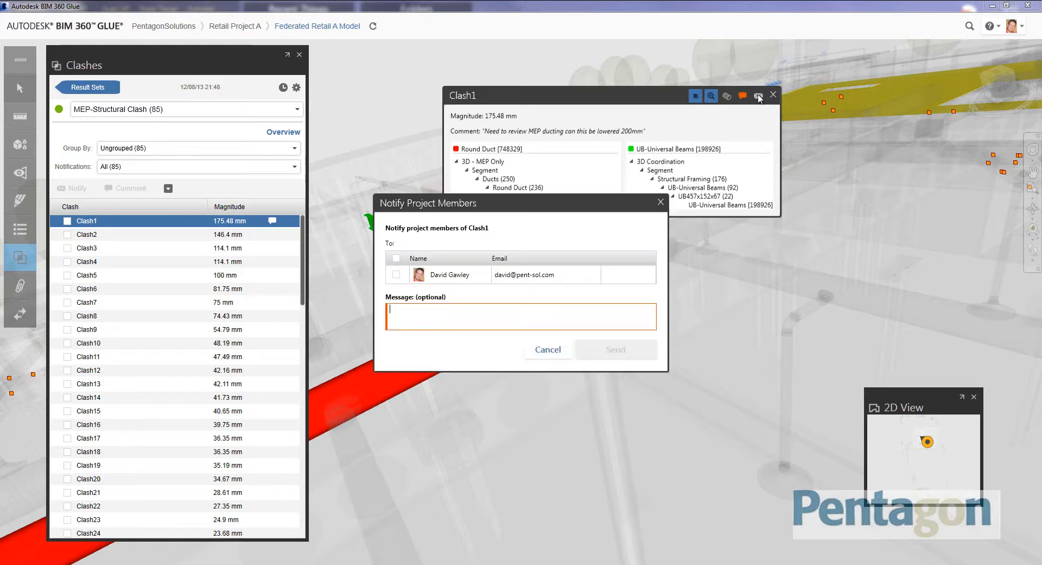
{"action": "left_click", "coordinate": [396, 275]}
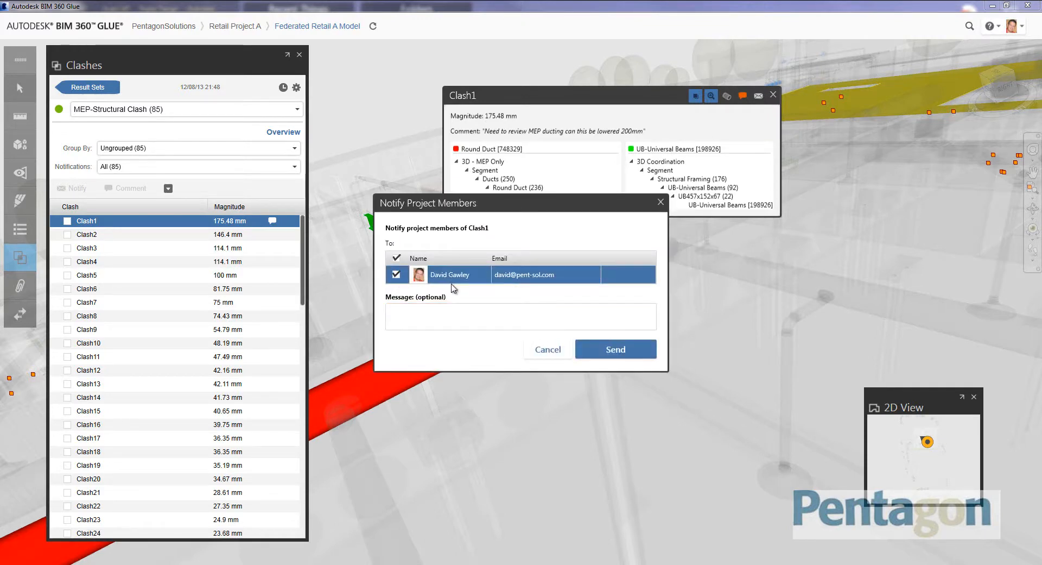
{"action": "left_click", "coordinate": [459, 317]}
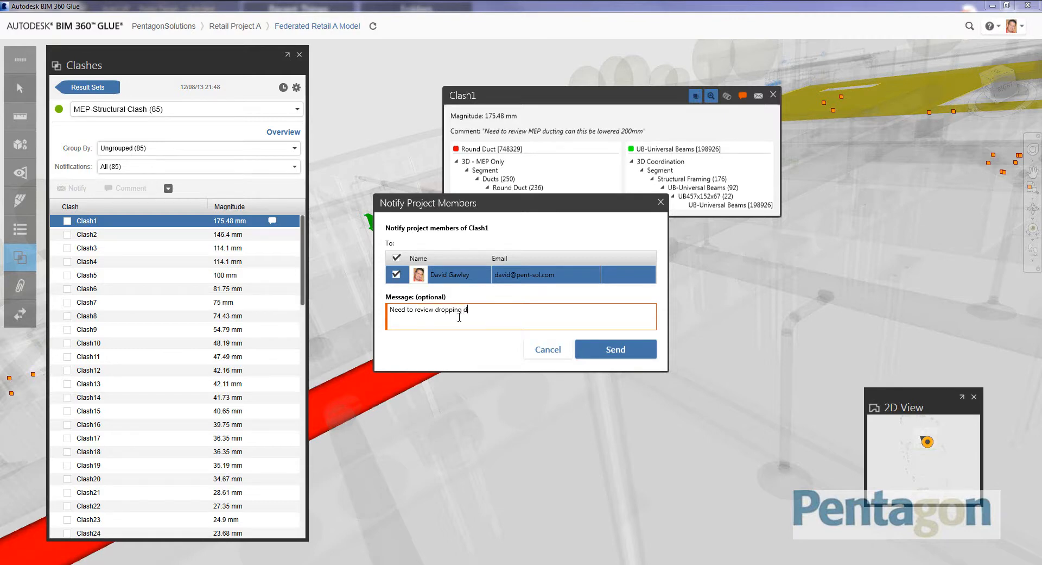
{"action": "type", "text": "Need to review dropping d"}
{"action": "left_click", "coordinate": [604, 351]}
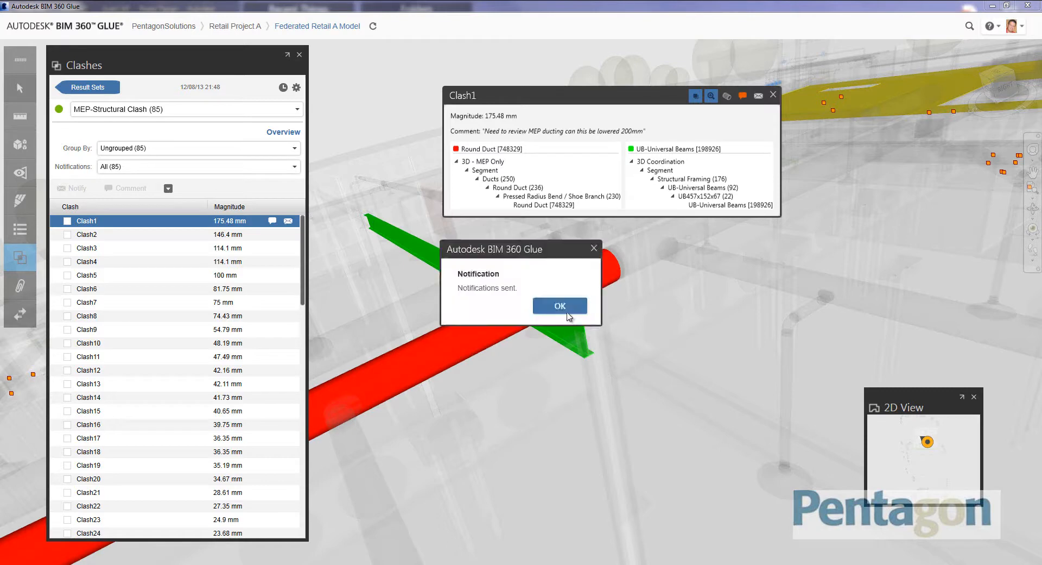
{"action": "left_click", "coordinate": [565, 308]}
Switch to Outlook, fetch new mail, read the Retail Project A notification from Autodesk BIM 360 Glue and close it
{"action": "left_click", "coordinate": [14, 564]}
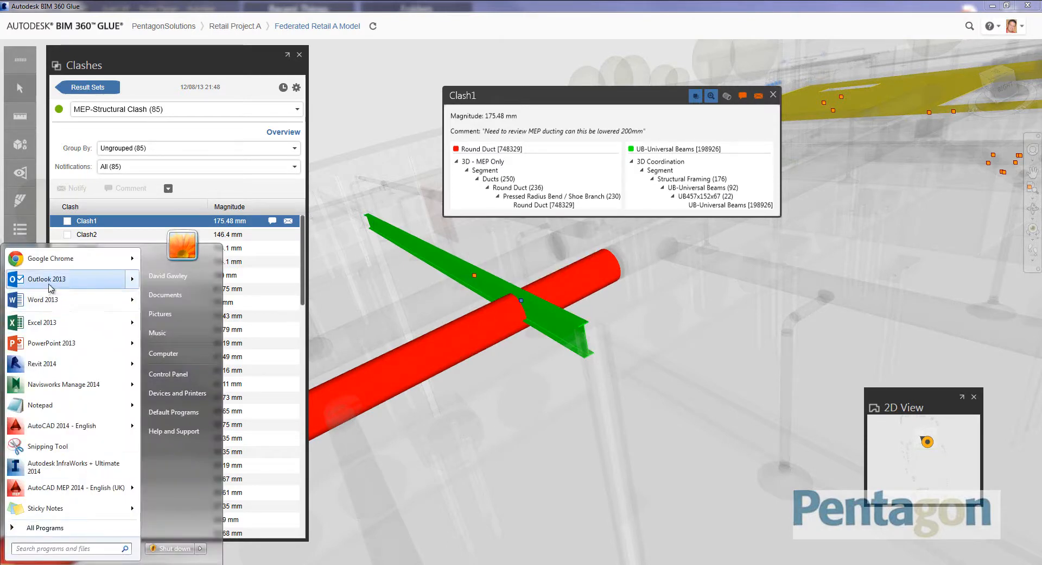
{"action": "left_click", "coordinate": [50, 285]}
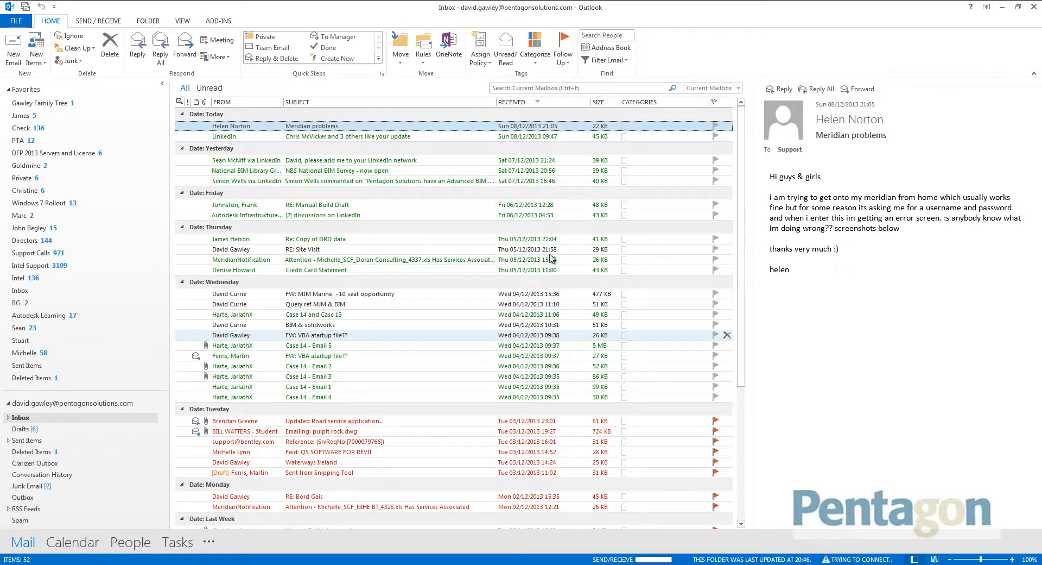
{"action": "left_click", "coordinate": [92, 22]}
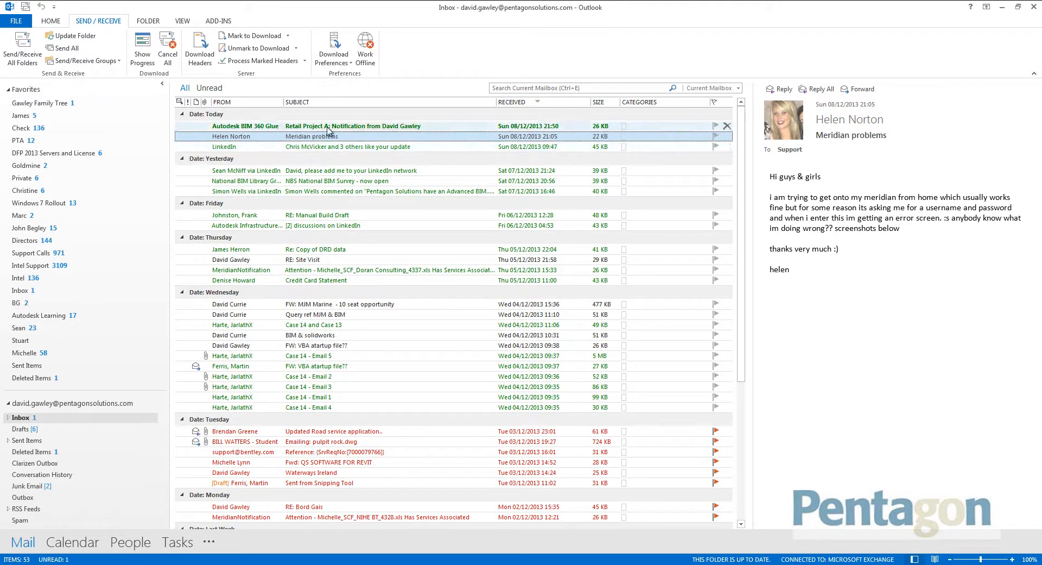
{"action": "left_click", "coordinate": [318, 126]}
{"action": "double_click", "coordinate": [327, 128]}
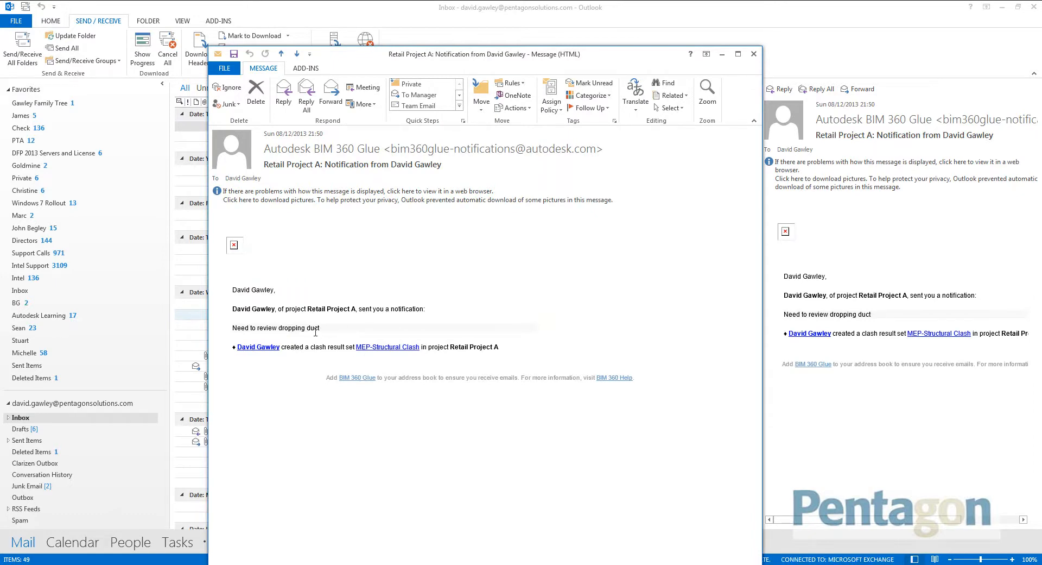
{"action": "left_click", "coordinate": [754, 54]}
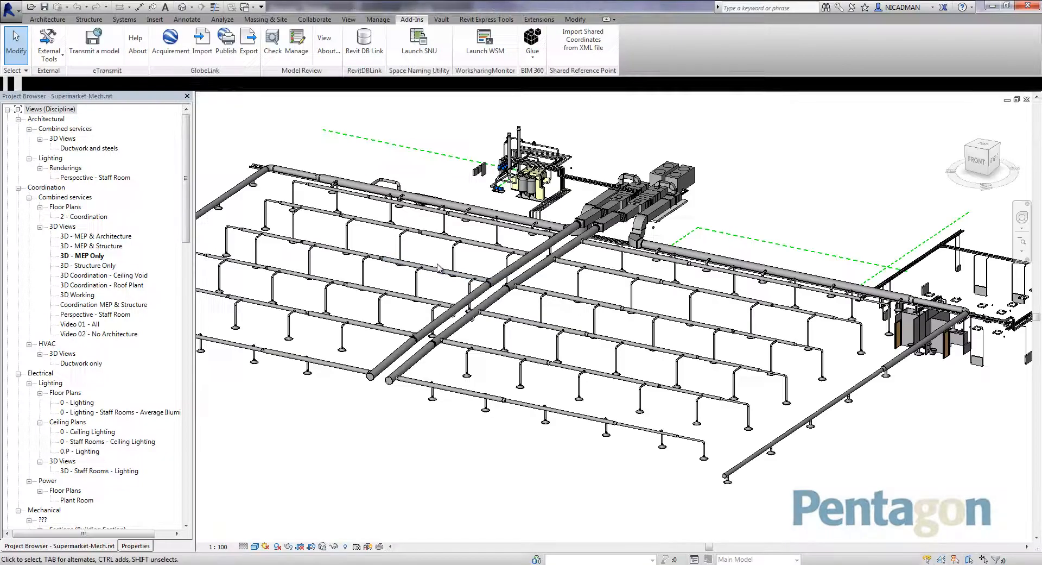
Start Clash Pinpoint and open the clashes of the MEP-Structural Clash result set from the Federated Retail A Model
{"action": "scroll", "coordinate": [678, 225], "scroll_direction": "up", "scroll_amount": 3}
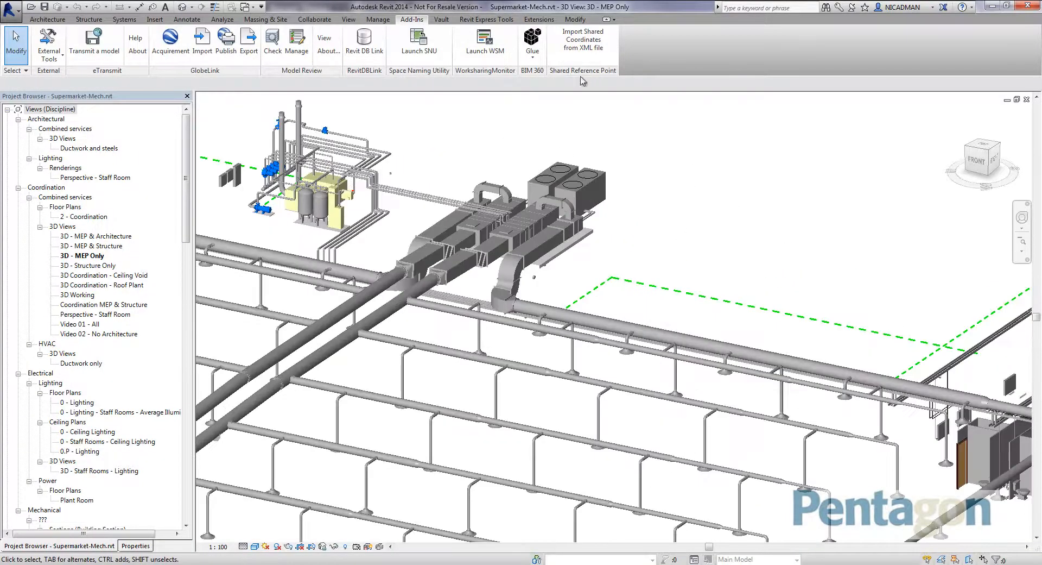
{"action": "left_click", "coordinate": [533, 55]}
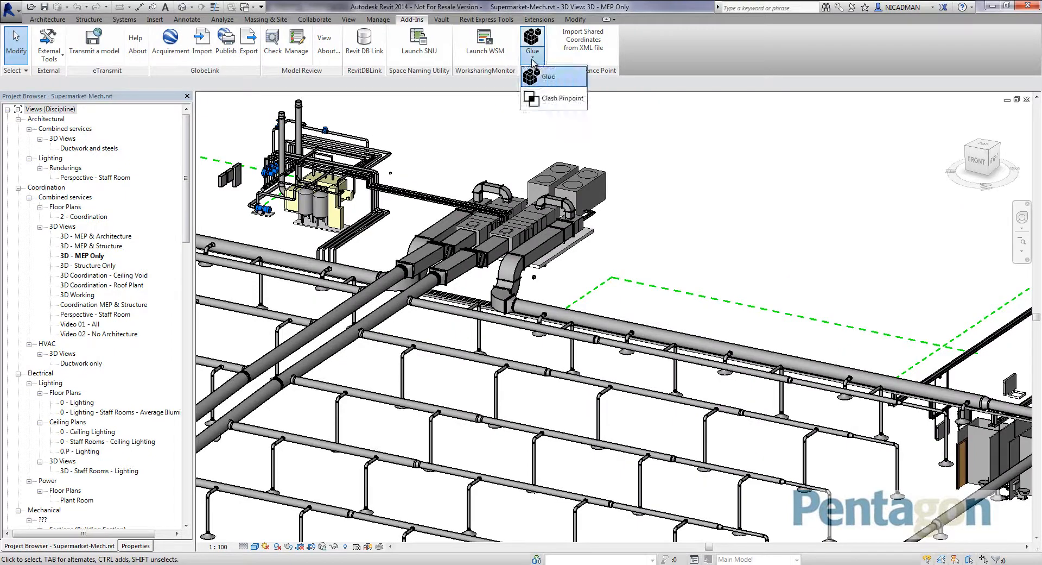
{"action": "left_click", "coordinate": [558, 100]}
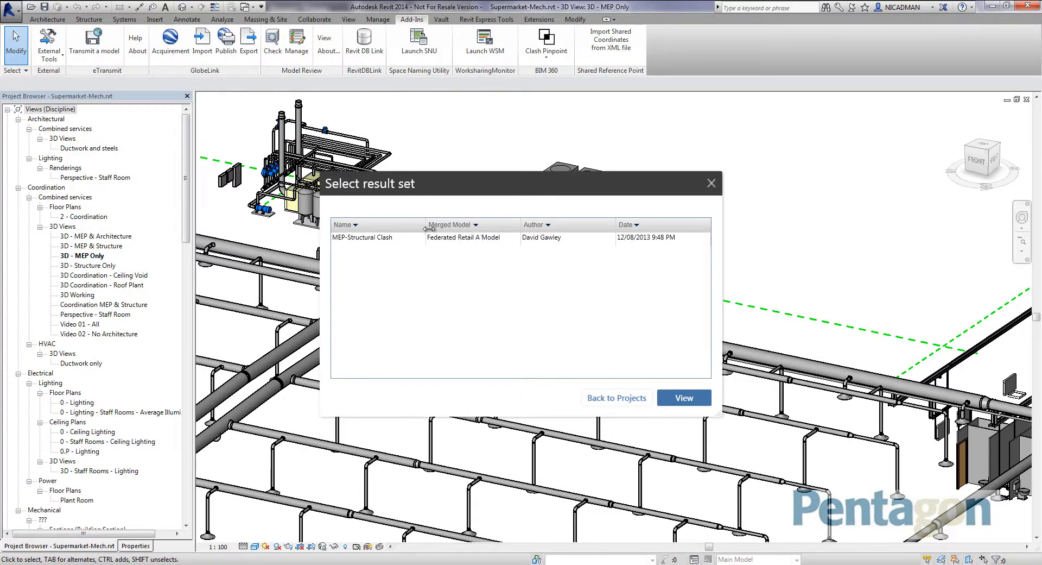
{"action": "left_click_drag", "start_coordinate": [425, 228], "coordinate": [412, 228]}
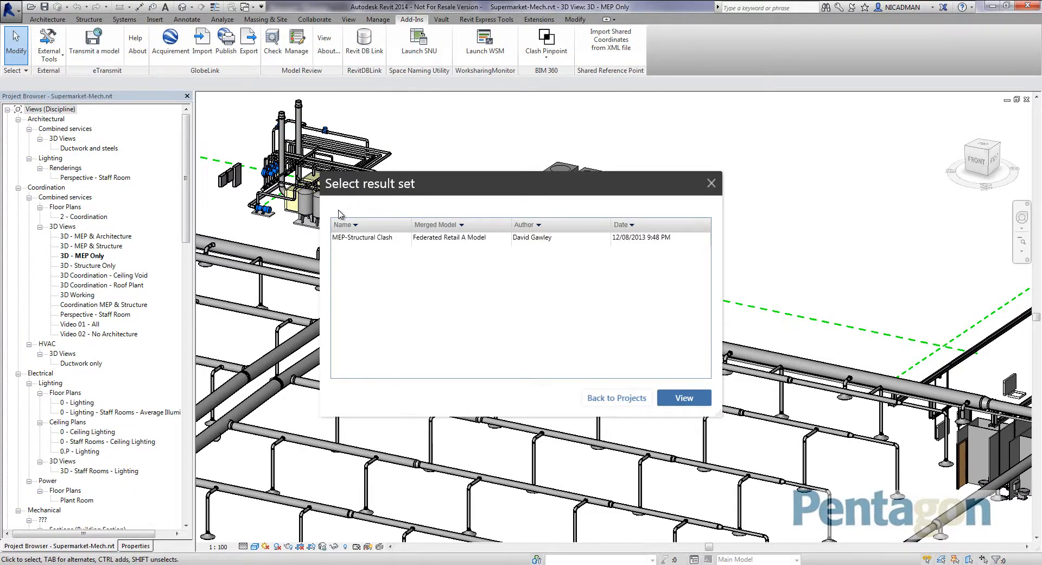
{"action": "left_click", "coordinate": [359, 240]}
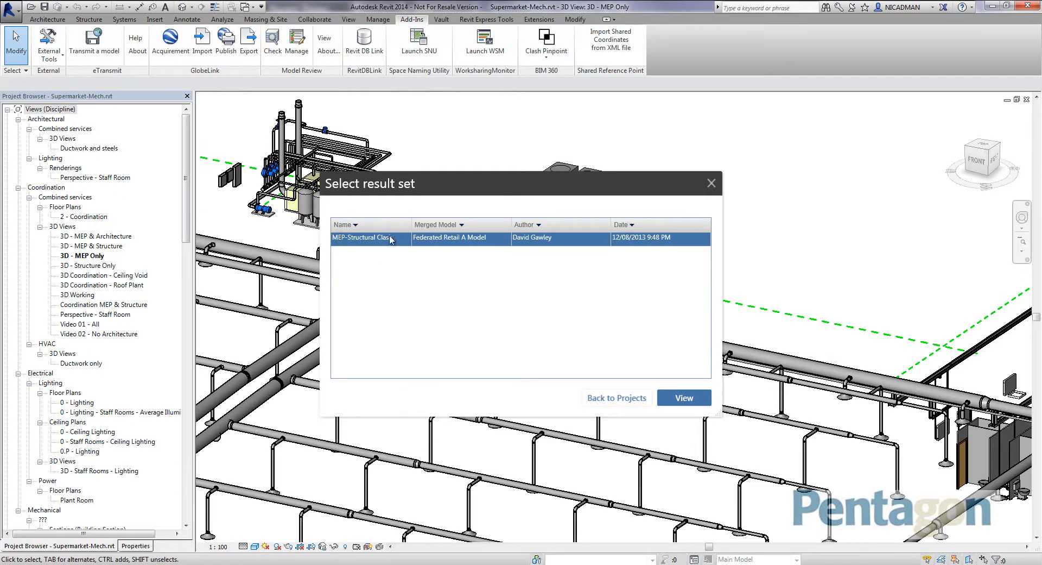
{"action": "left_click", "coordinate": [673, 398]}
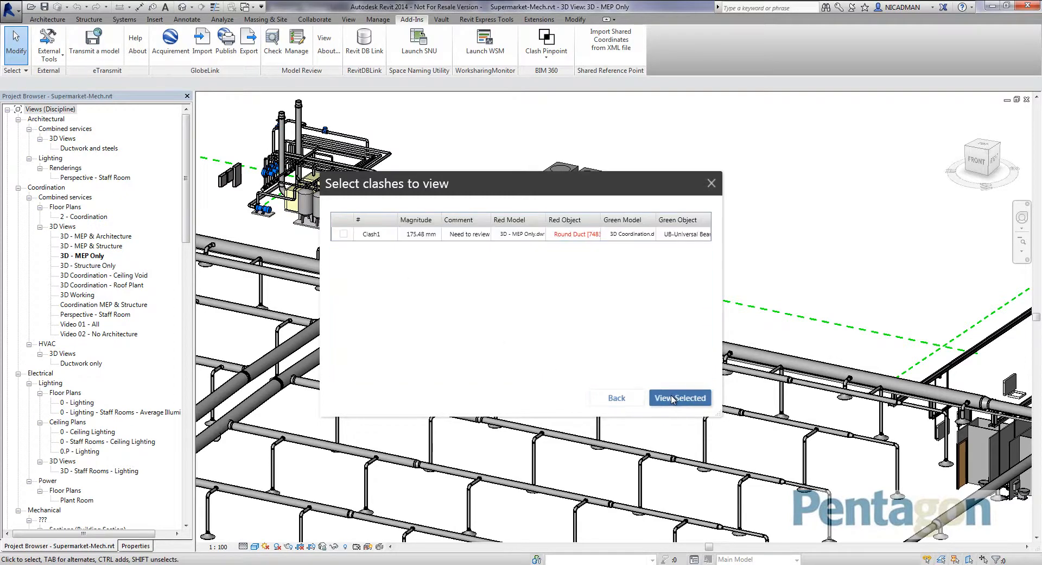
Pinpoint Clash1 in the 3D - MEP Only view, inspect its round duct and return to the result sets
{"action": "left_click_drag", "start_coordinate": [589, 182], "coordinate": [858, 64]}
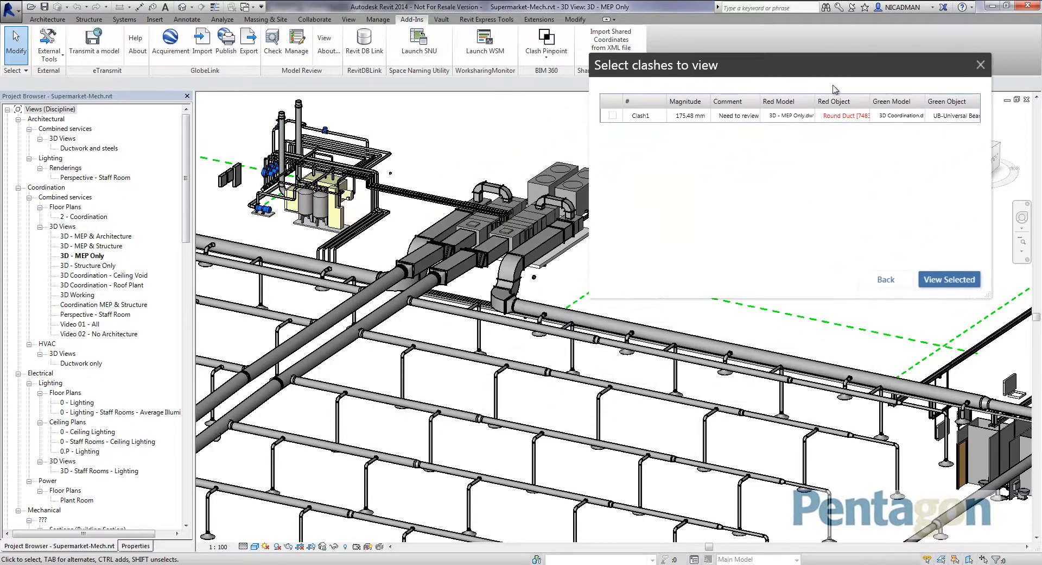
{"action": "left_click", "coordinate": [614, 115]}
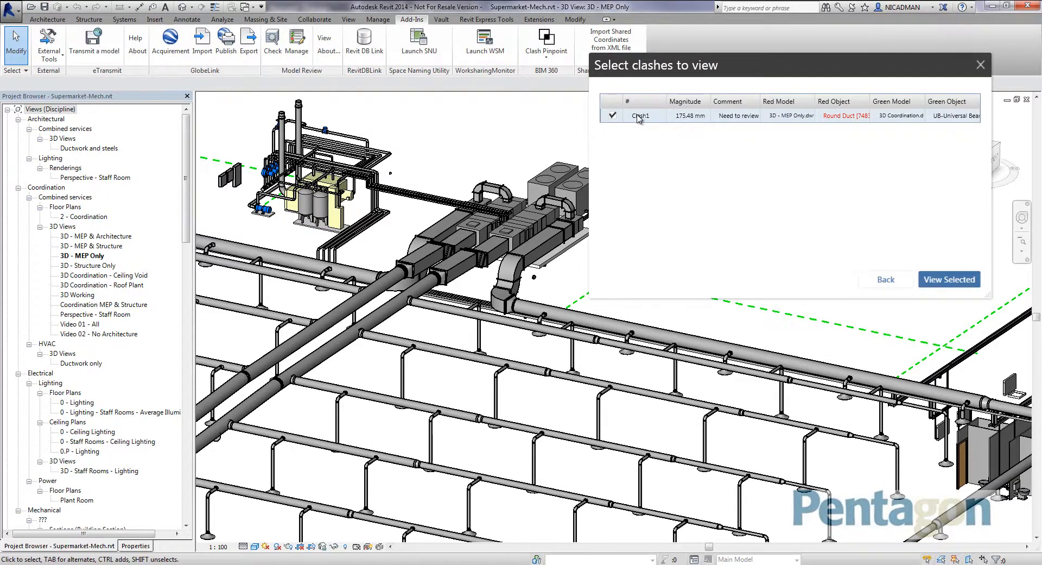
{"action": "left_click", "coordinate": [942, 281]}
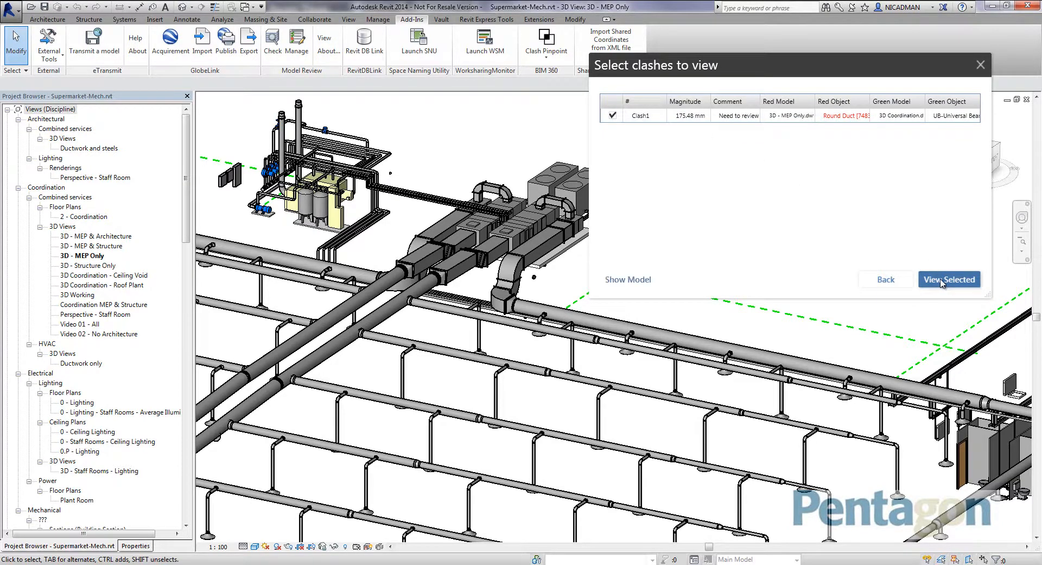
{"action": "middle_click_drag", "start_coordinate": [349, 407], "coordinate": [549, 346]}
{"action": "scroll", "coordinate": [441, 380], "scroll_direction": "up", "scroll_amount": 5}
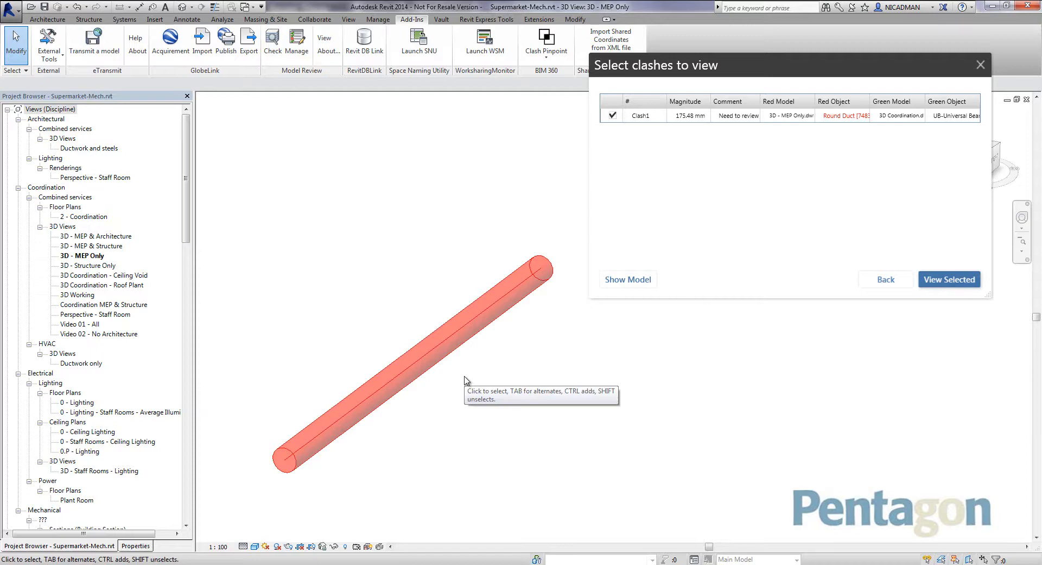
{"action": "left_click", "coordinate": [886, 283]}
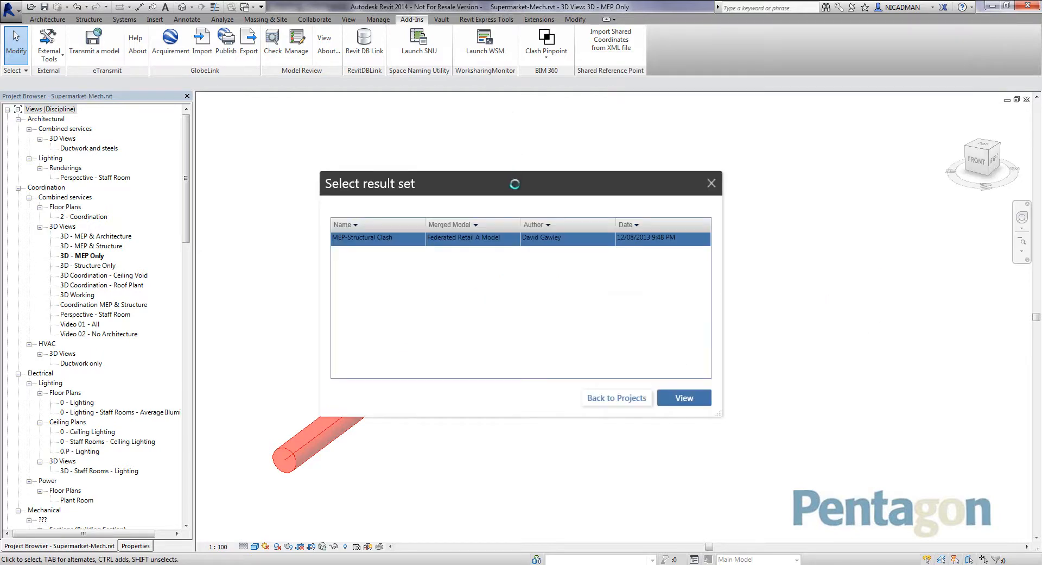
{"action": "left_click_drag", "start_coordinate": [534, 186], "coordinate": [783, 115]}
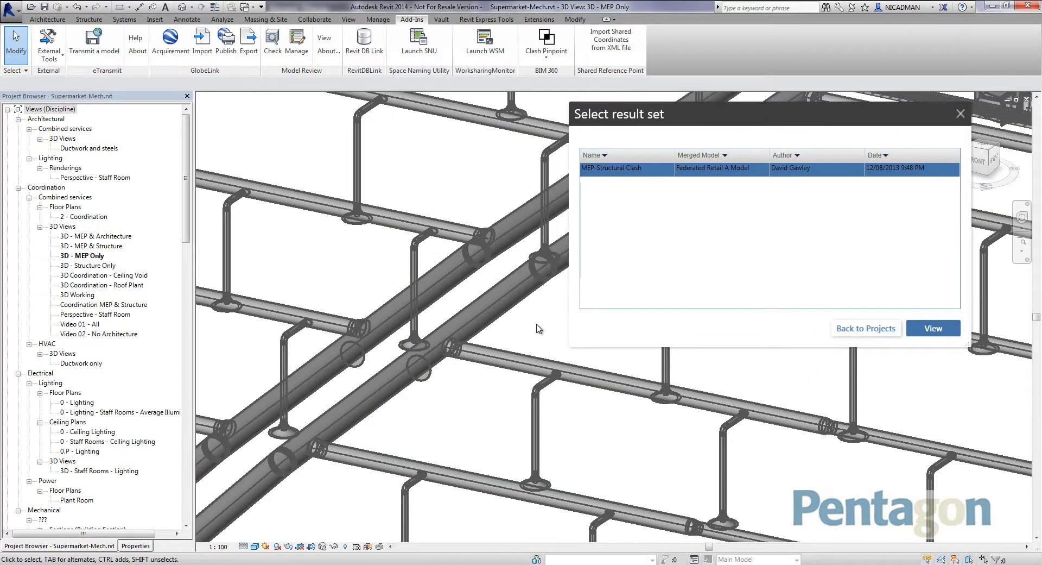
{"action": "scroll", "coordinate": [531, 333], "scroll_direction": "down", "scroll_amount": 2}
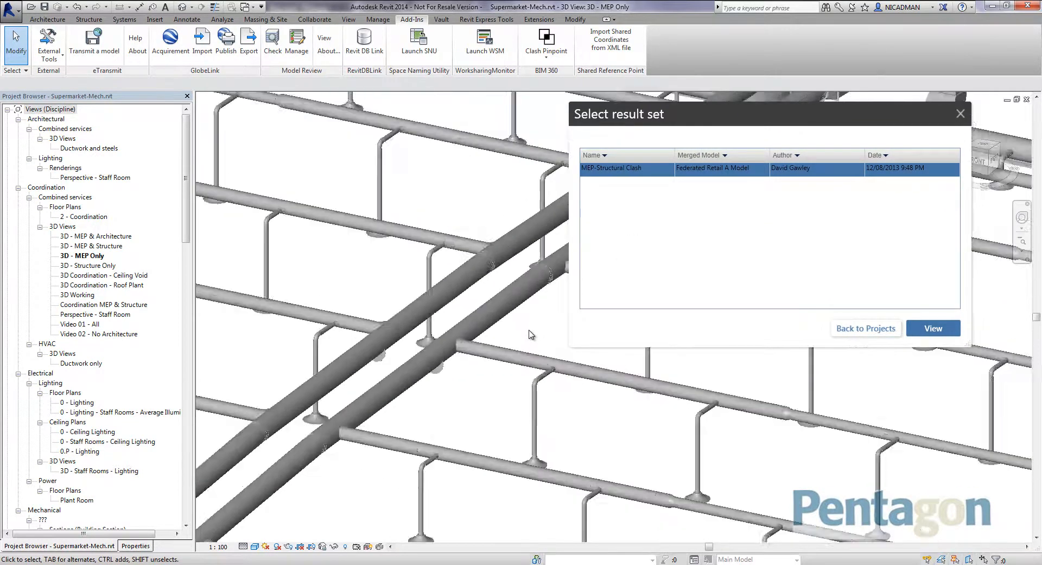
{"action": "scroll", "coordinate": [529, 333], "scroll_direction": "up", "scroll_amount": 1}
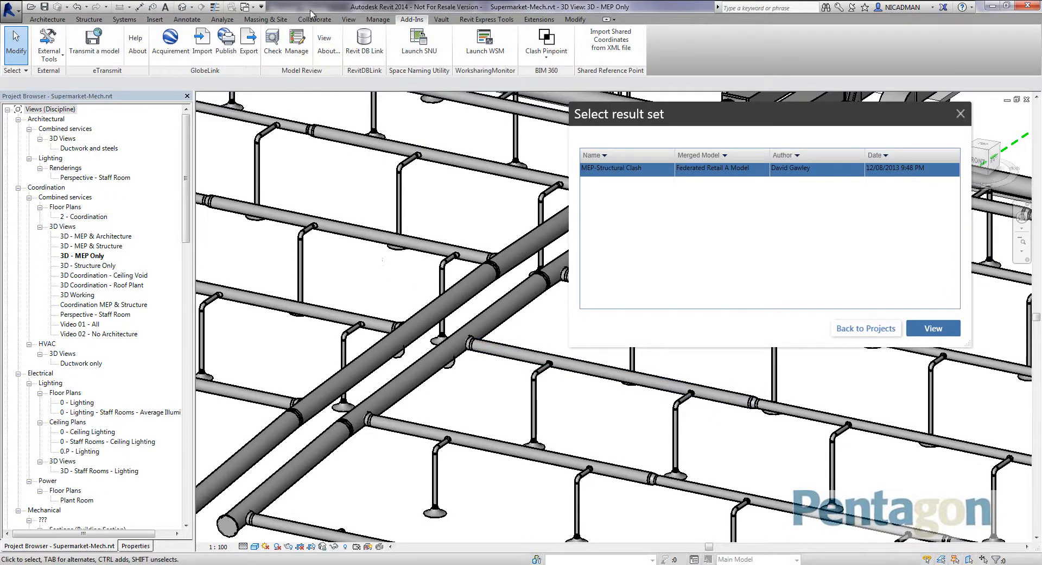
Link the structural model Supermarket-Struct.rvt into the mechanical model
{"action": "left_click", "coordinate": [153, 20]}
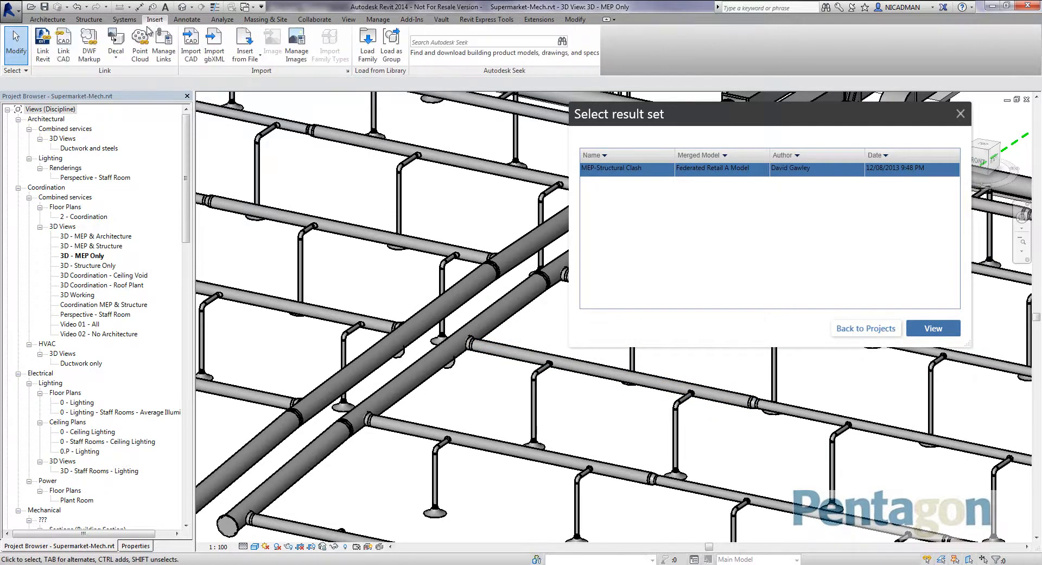
{"action": "left_click", "coordinate": [43, 46]}
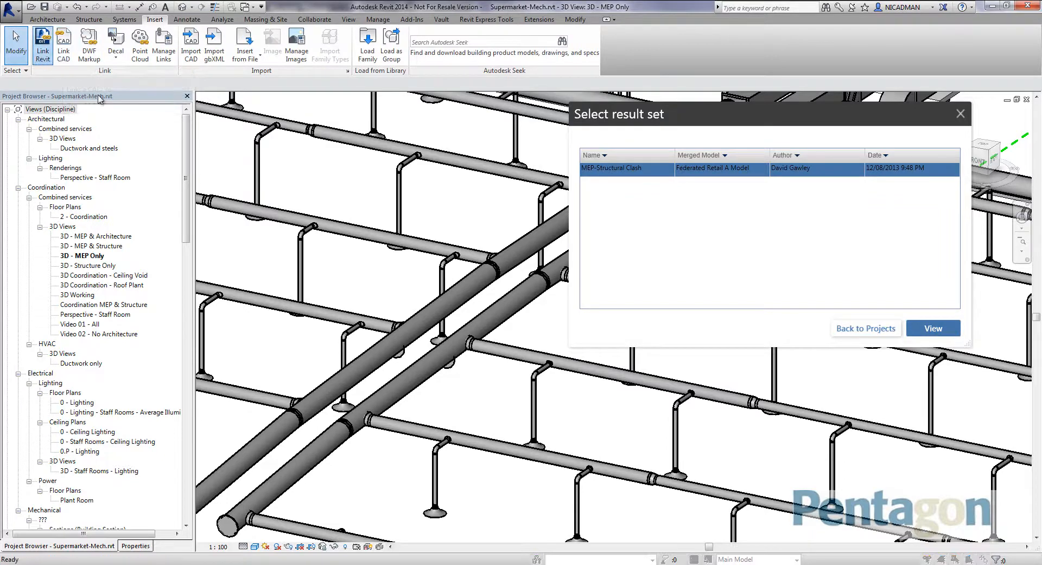
{"action": "left_click", "coordinate": [421, 269]}
{"action": "double_click", "coordinate": [419, 270]}
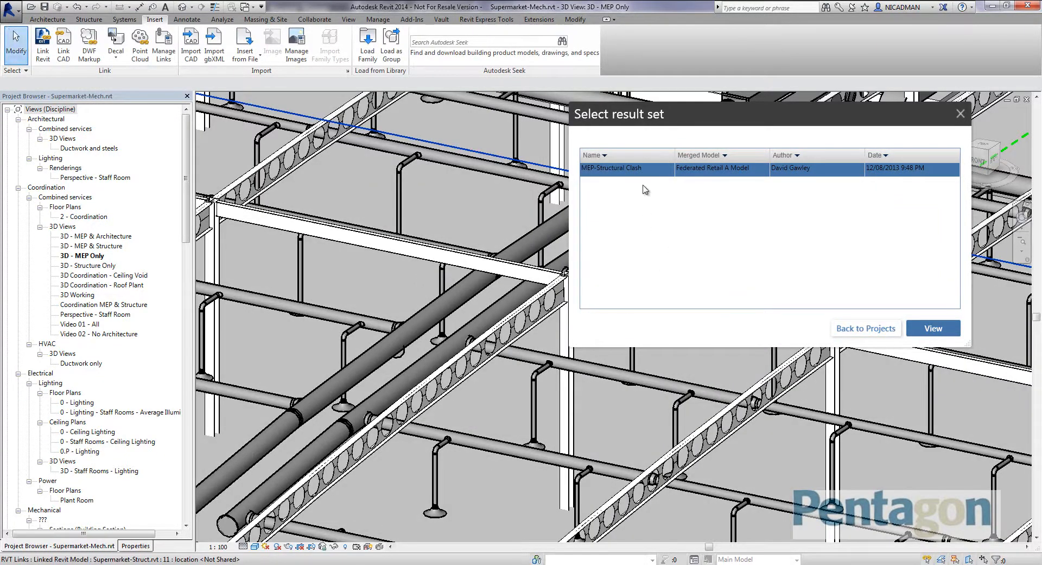
Reopen the MEP-Structural Clash results, pinpoint Clash1 with the structure linked, and return to the result sets
{"action": "left_click", "coordinate": [933, 328]}
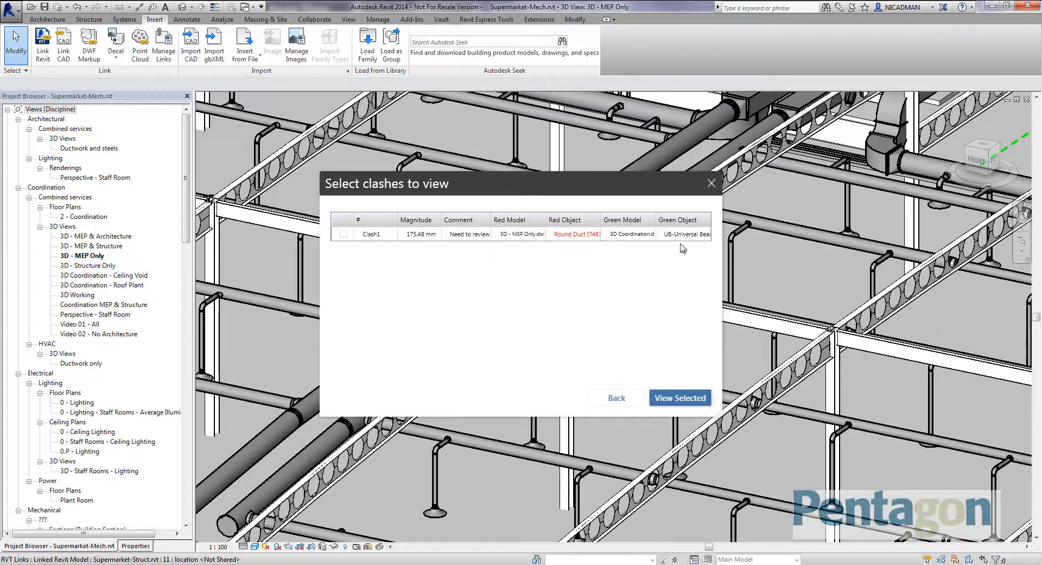
{"action": "left_click_drag", "start_coordinate": [651, 183], "coordinate": [940, 117]}
{"action": "left_click", "coordinate": [632, 168]}
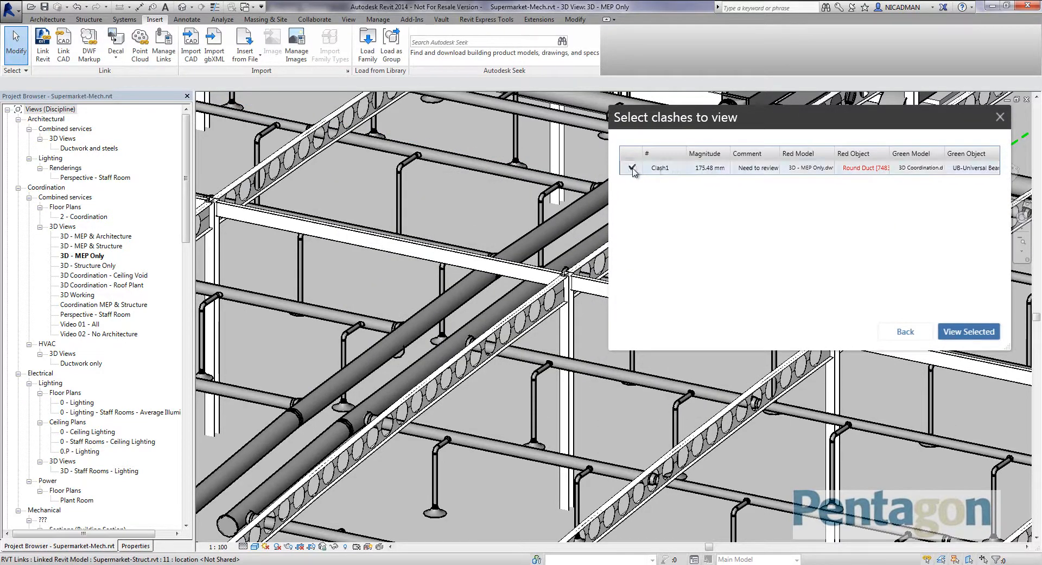
{"action": "left_click", "coordinate": [967, 332]}
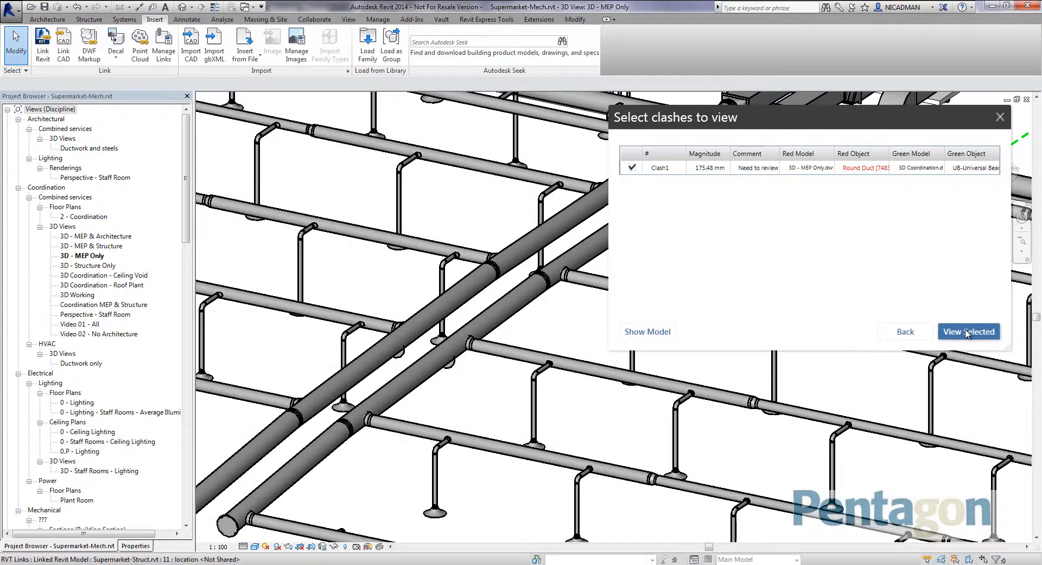
{"action": "left_click", "coordinate": [905, 332]}
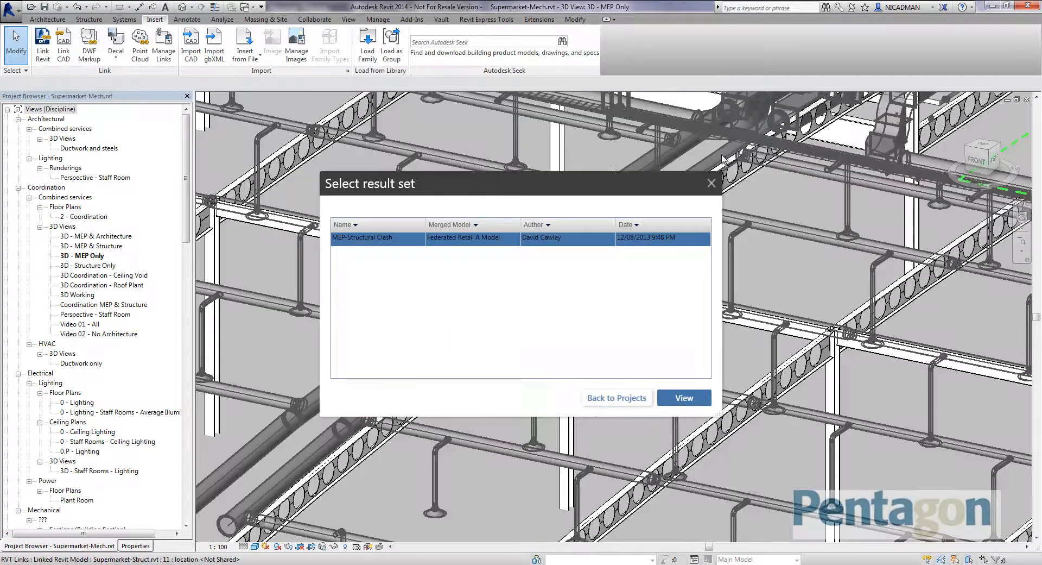
{"action": "left_click_drag", "start_coordinate": [583, 189], "coordinate": [856, 129]}
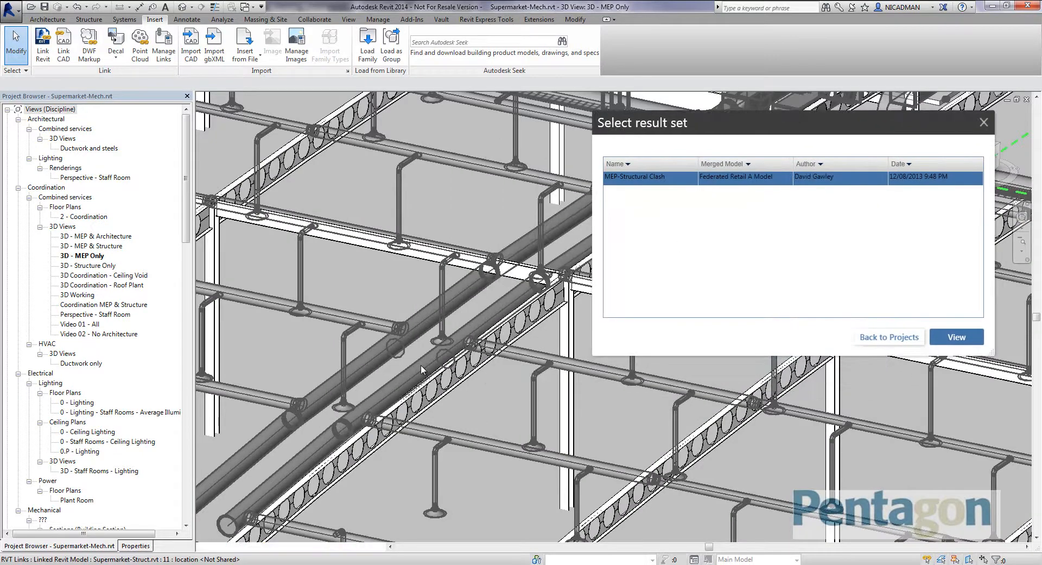
{"action": "left_click", "coordinate": [418, 382]}
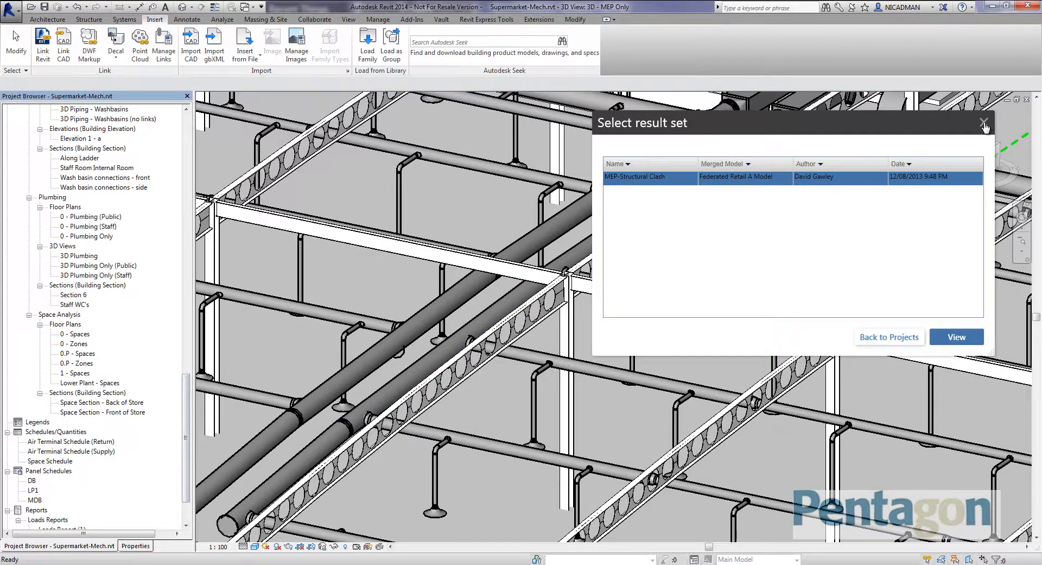
Remove the Supermarket-Struct.rvt link from the mechanical model through Manage Links
{"action": "left_click_drag", "start_coordinate": [187, 423], "coordinate": [187, 441]}
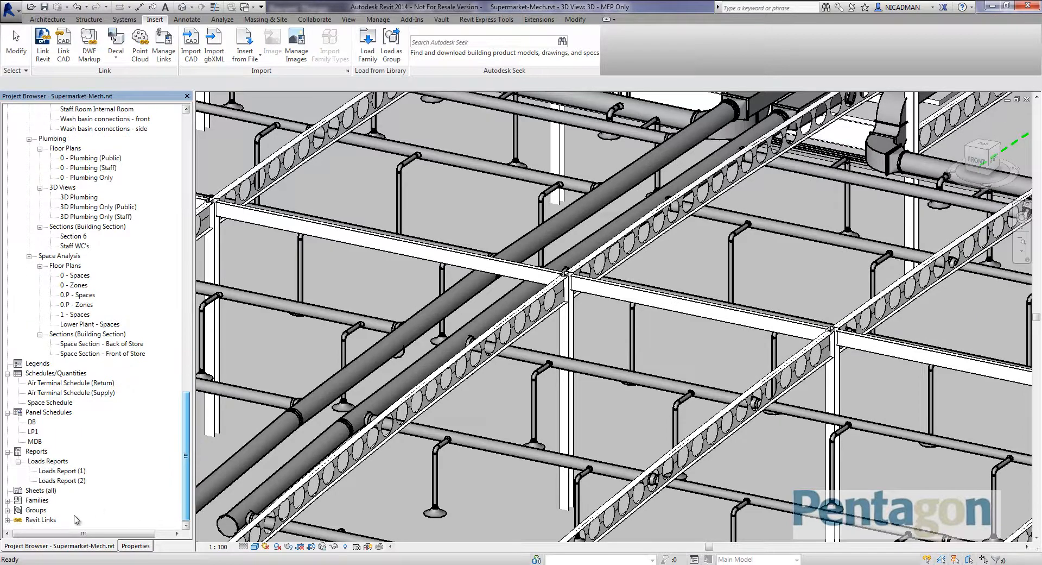
{"action": "right_click", "coordinate": [59, 523]}
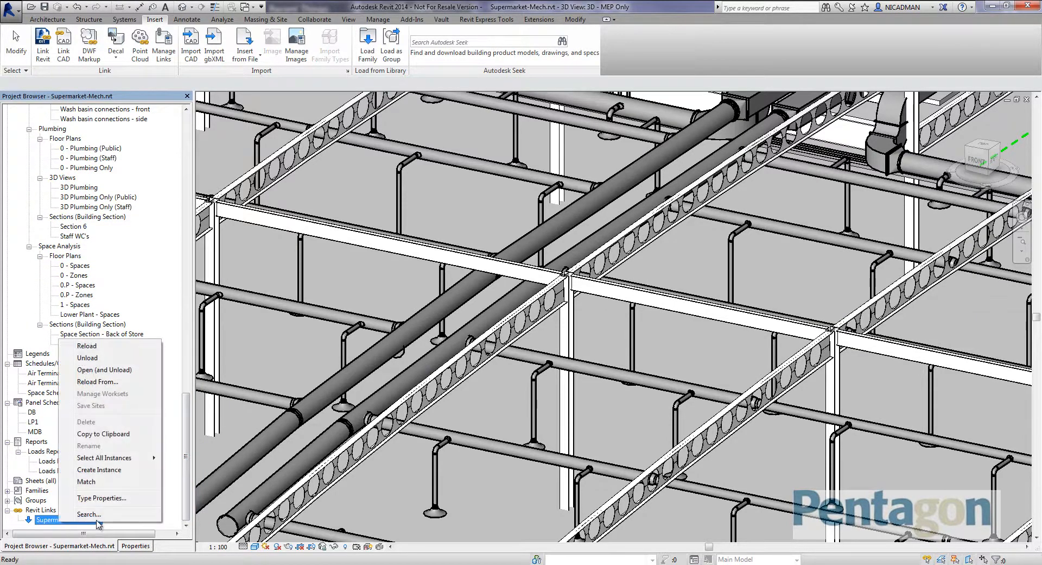
{"action": "right_click", "coordinate": [38, 510]}
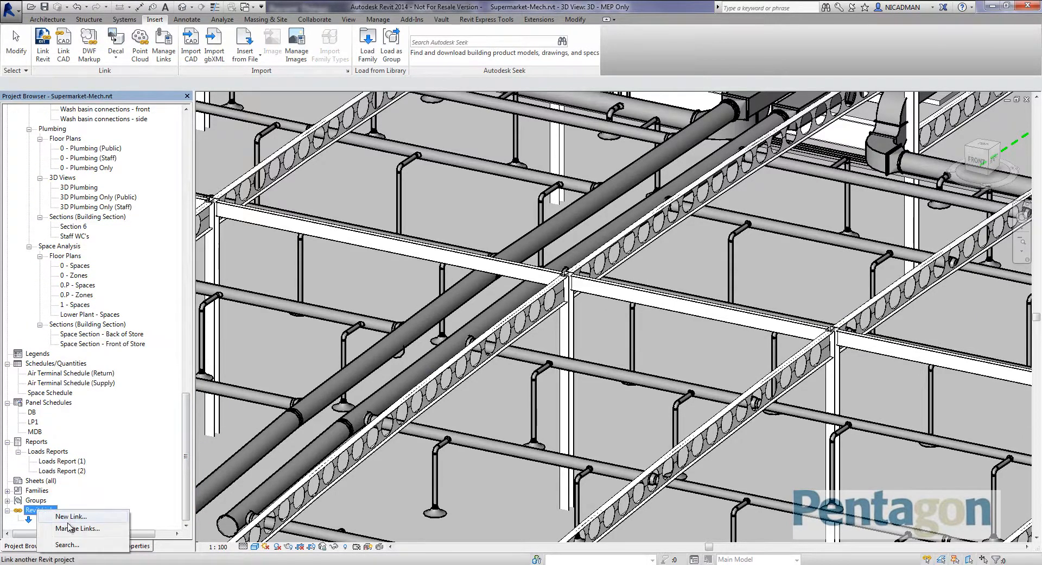
{"action": "left_click", "coordinate": [70, 528]}
{"action": "left_click", "coordinate": [381, 185]}
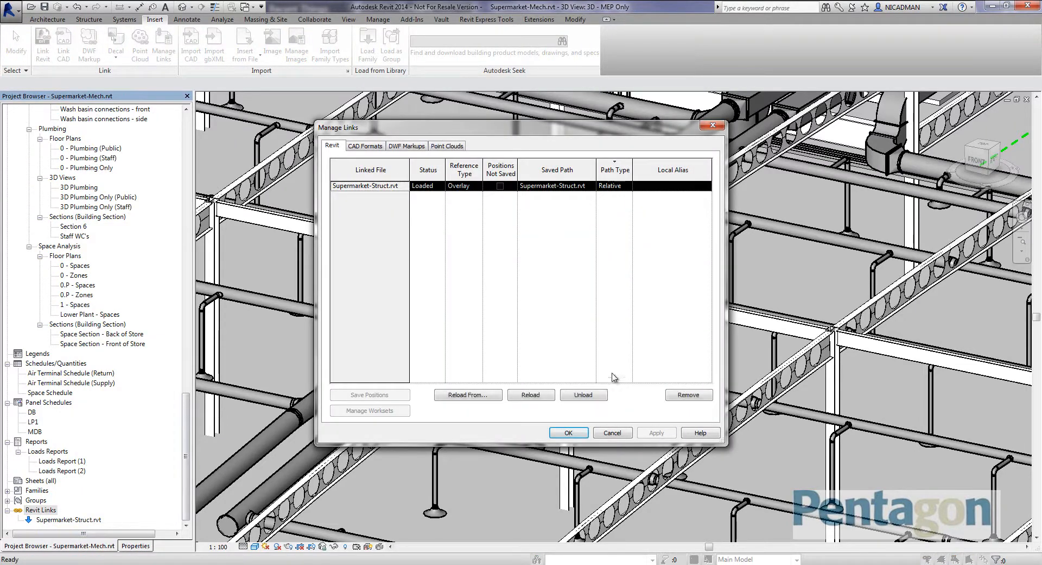
{"action": "left_click", "coordinate": [690, 395]}
{"action": "left_click", "coordinate": [552, 309]}
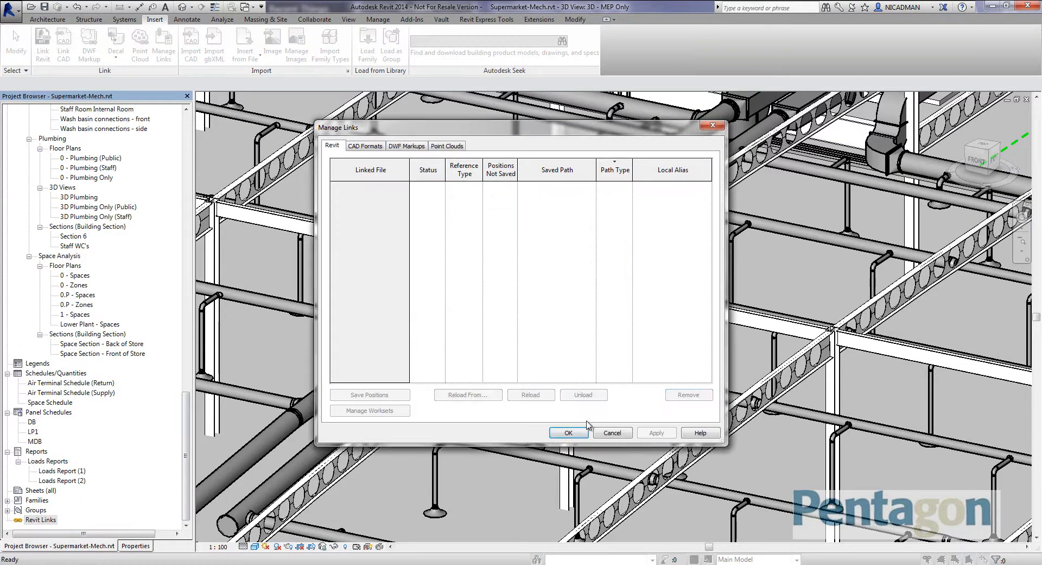
{"action": "left_click", "coordinate": [568, 432]}
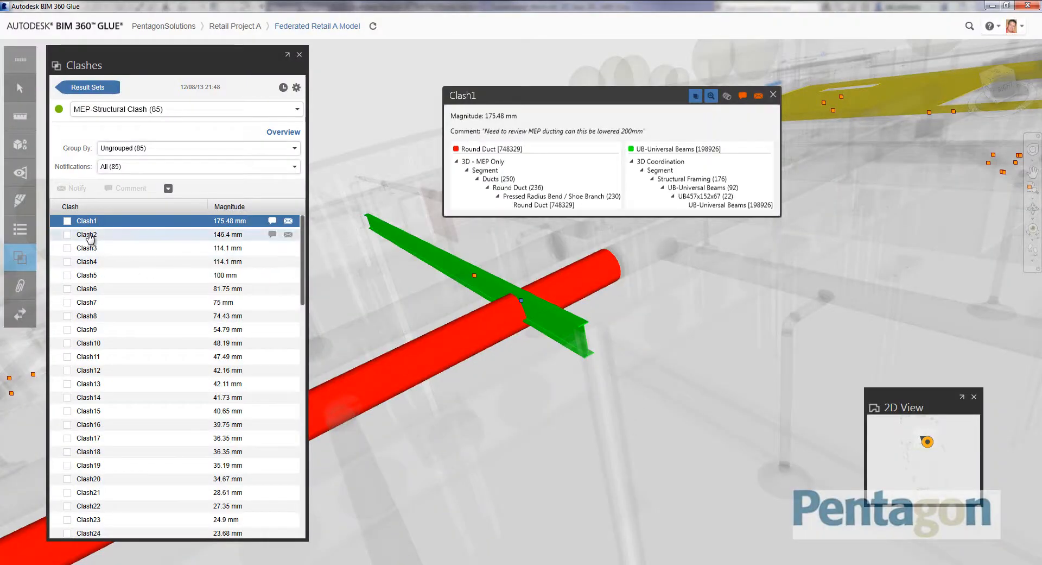
Switch to BIM 360 Glue and review Clash2, Clash3 and Clash4, examining Clash3's duct bend and column within the whole supermarket
{"action": "left_click", "coordinate": [90, 234]}
{"action": "left_click", "coordinate": [90, 249]}
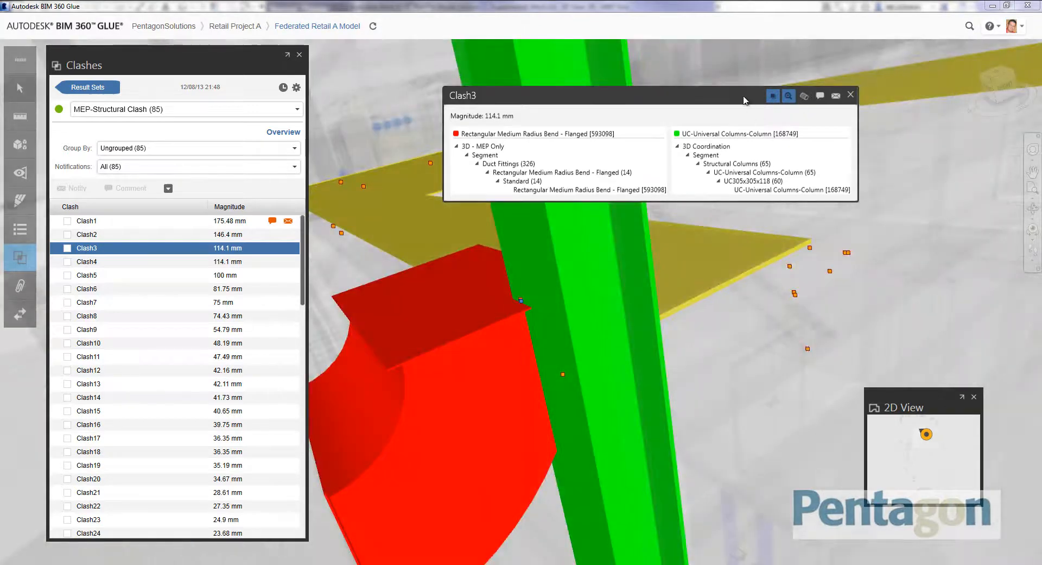
{"action": "left_click_drag", "start_coordinate": [745, 97], "coordinate": [903, 76]}
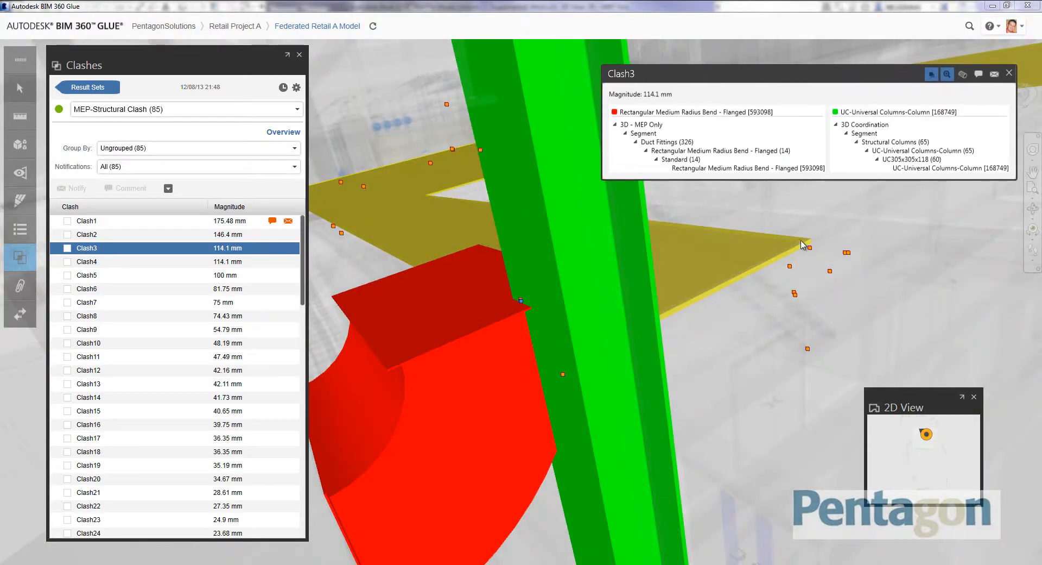
{"action": "left_click", "coordinate": [1033, 208]}
{"action": "mouse_move", "coordinate": [803, 282]}
{"action": "left_mouse_down"}
{"action": "mouse_move", "coordinate": [579, 290]}
{"action": "mouse_move", "coordinate": [650, 303]}
{"action": "mouse_move", "coordinate": [610, 298]}
{"action": "mouse_move", "coordinate": [595, 336]}
{"action": "left_mouse_up"}
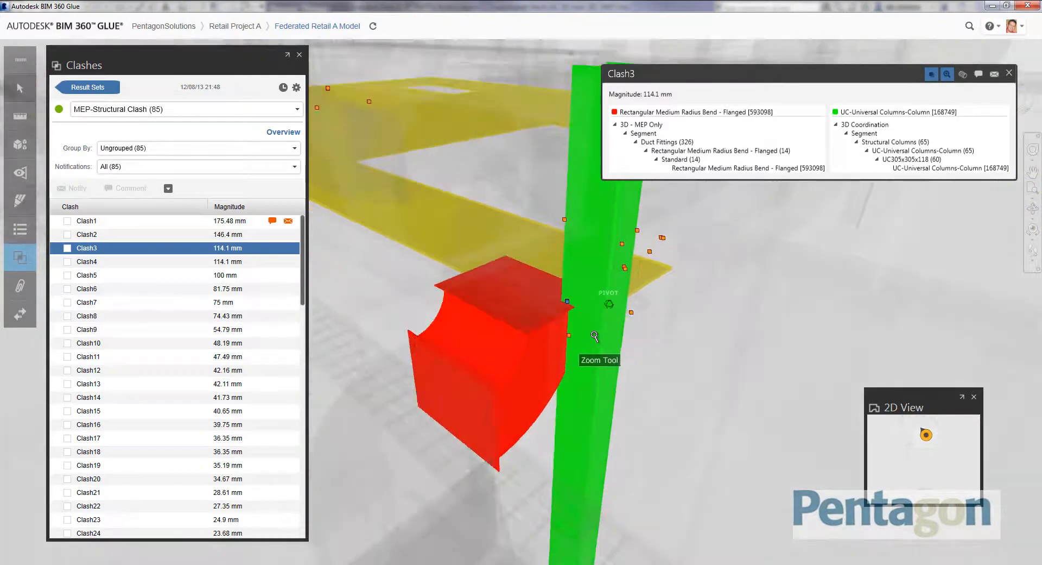
{"action": "scroll", "coordinate": [594, 336], "scroll_direction": "down", "scroll_amount": 5}
{"action": "left_click_drag", "start_coordinate": [609, 372], "coordinate": [555, 358]}
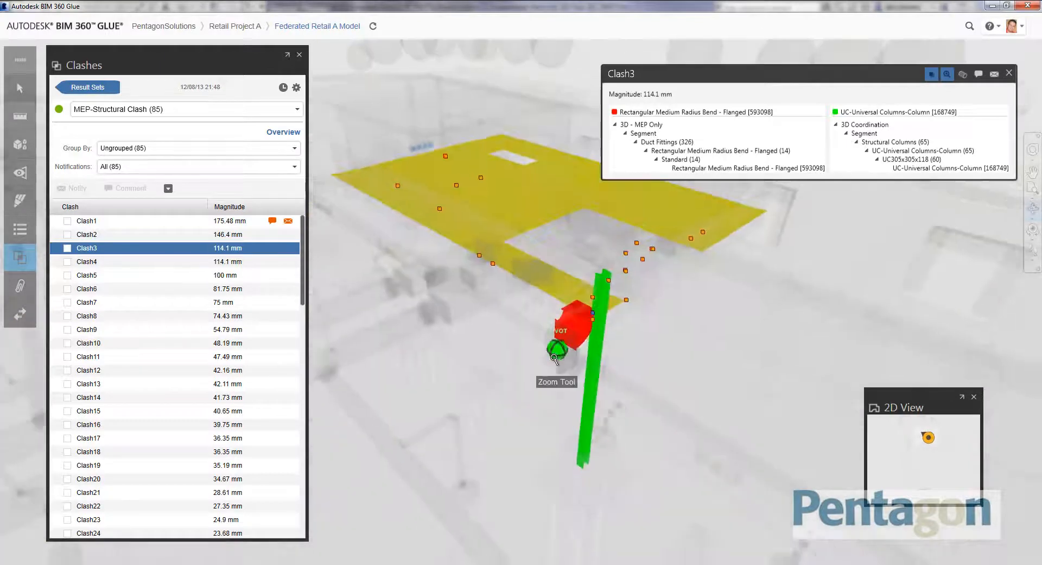
{"action": "scroll", "coordinate": [554, 358], "scroll_direction": "down", "scroll_amount": 6}
{"action": "left_click_drag", "start_coordinate": [586, 412], "coordinate": [341, 339]}
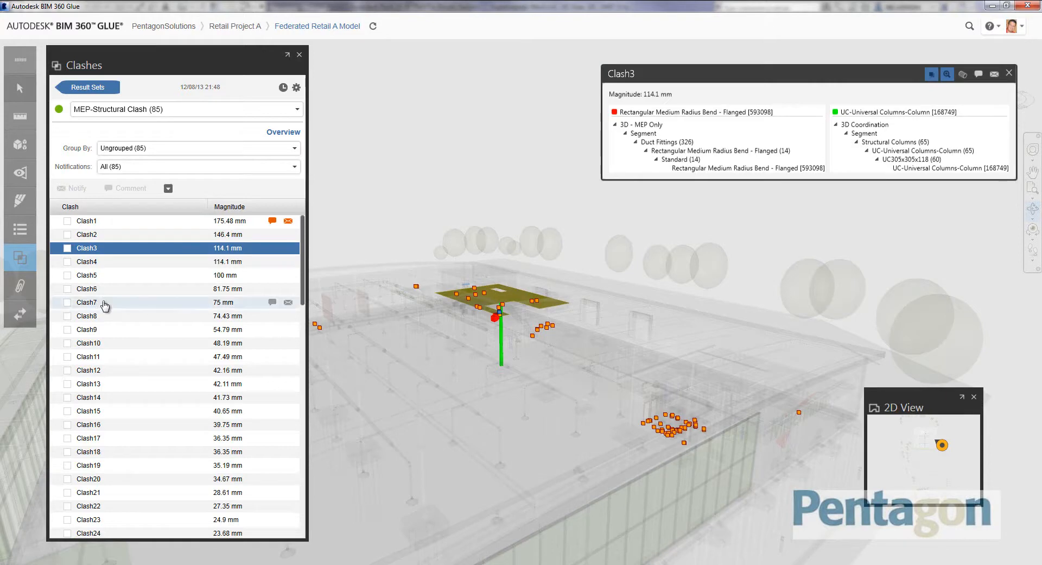
{"action": "left_click", "coordinate": [89, 262]}
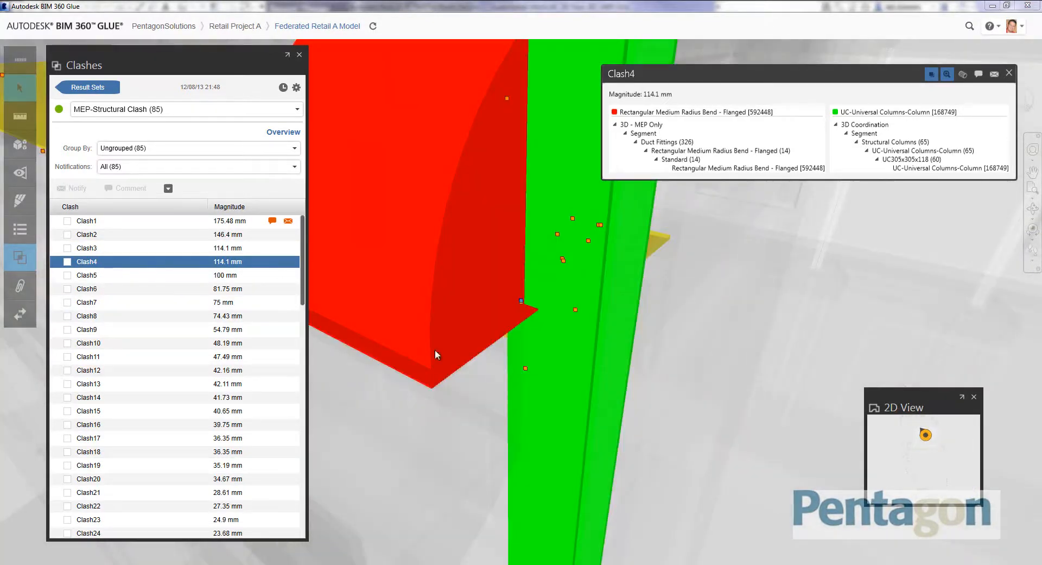
Examine Clash4's duct bend and column within the building, along with the separate cluster of clash markers around the sanitary fittings
{"action": "scroll", "coordinate": [649, 324], "scroll_direction": "down", "scroll_amount": 10}
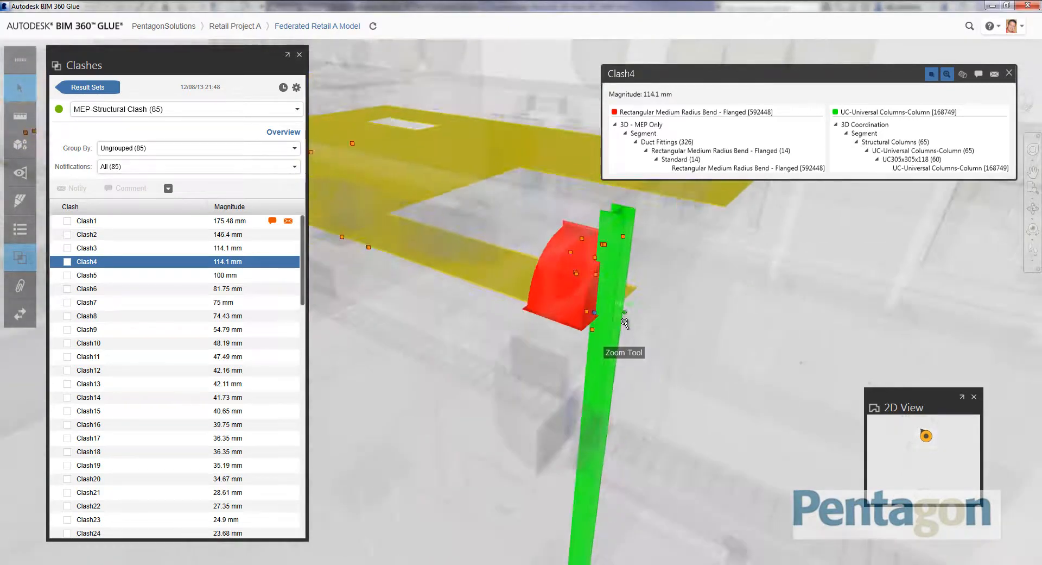
{"action": "scroll", "coordinate": [626, 341], "scroll_direction": "down", "scroll_amount": 10}
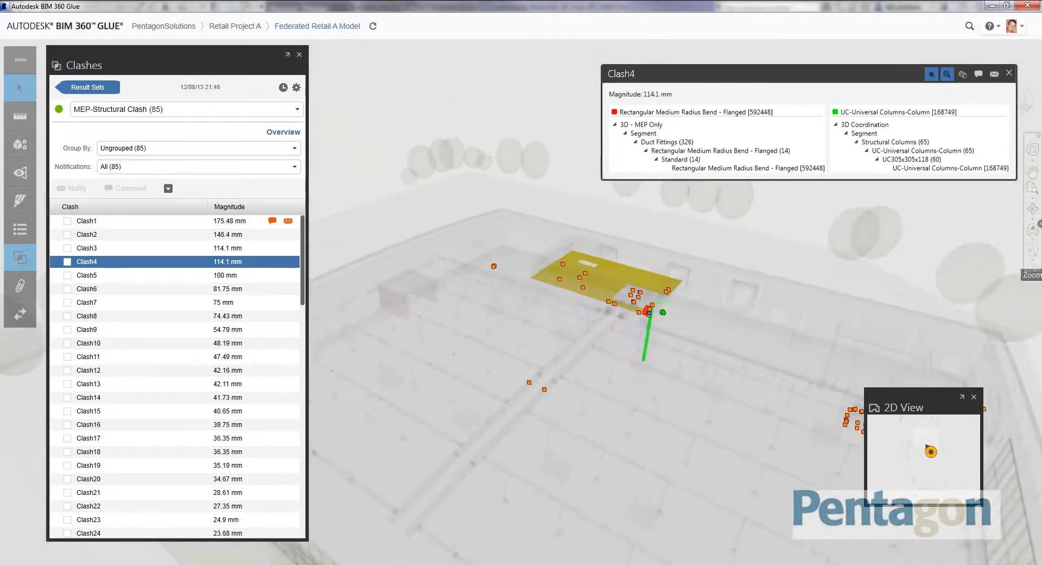
{"action": "left_click", "coordinate": [1036, 212]}
{"action": "left_click_drag", "start_coordinate": [686, 373], "coordinate": [680, 379]}
{"action": "middle_click_drag", "start_coordinate": [680, 379], "coordinate": [500, 293]}
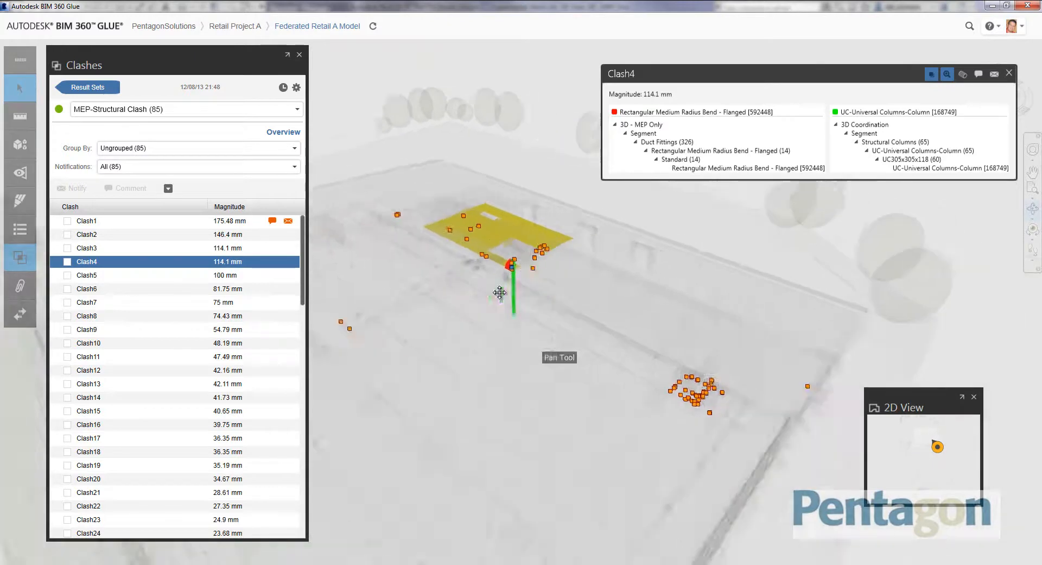
{"action": "scroll", "coordinate": [643, 365], "scroll_direction": "up", "scroll_amount": 2}
{"action": "scroll", "coordinate": [643, 364], "scroll_direction": "up", "scroll_amount": 8}
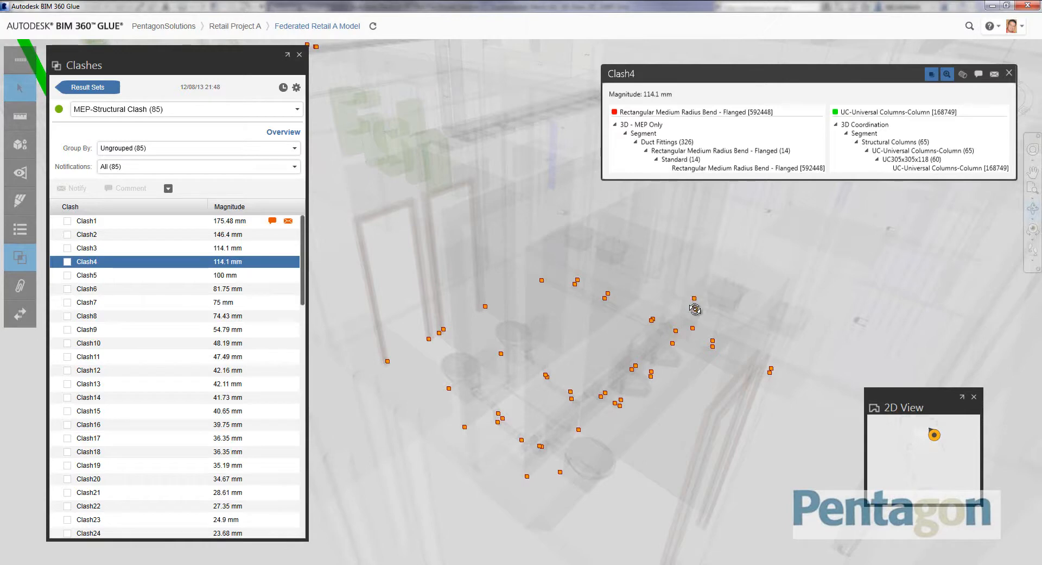
{"action": "middle_click_drag", "start_coordinate": [695, 302], "coordinate": [555, 331]}
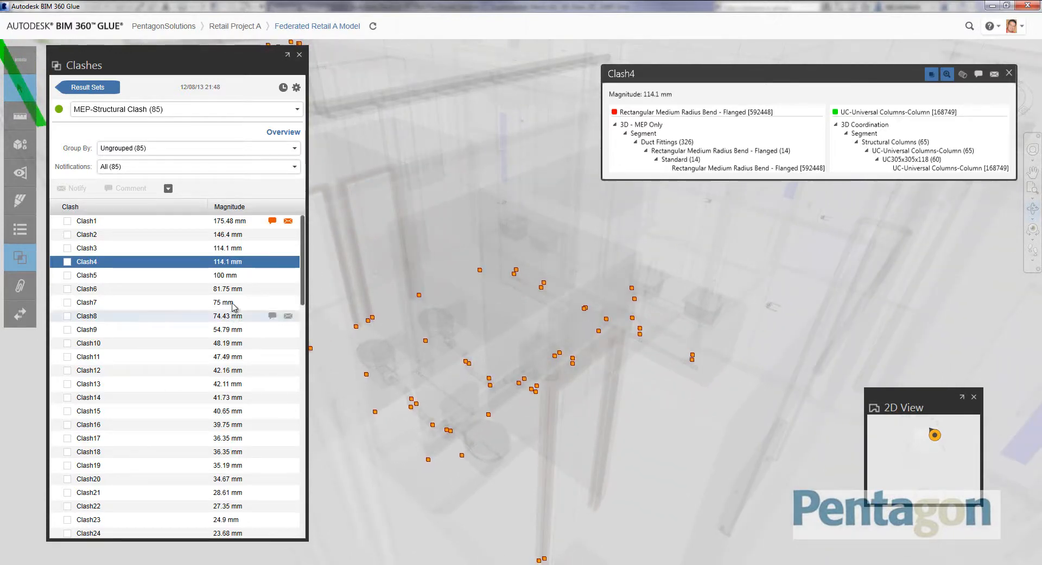
Review Clash34, examining its sanitary pipe and floor slab within the whole supermarket, and bring up Clash33
{"action": "scroll", "coordinate": [302, 325], "scroll_direction": "down", "scroll_amount": 4}
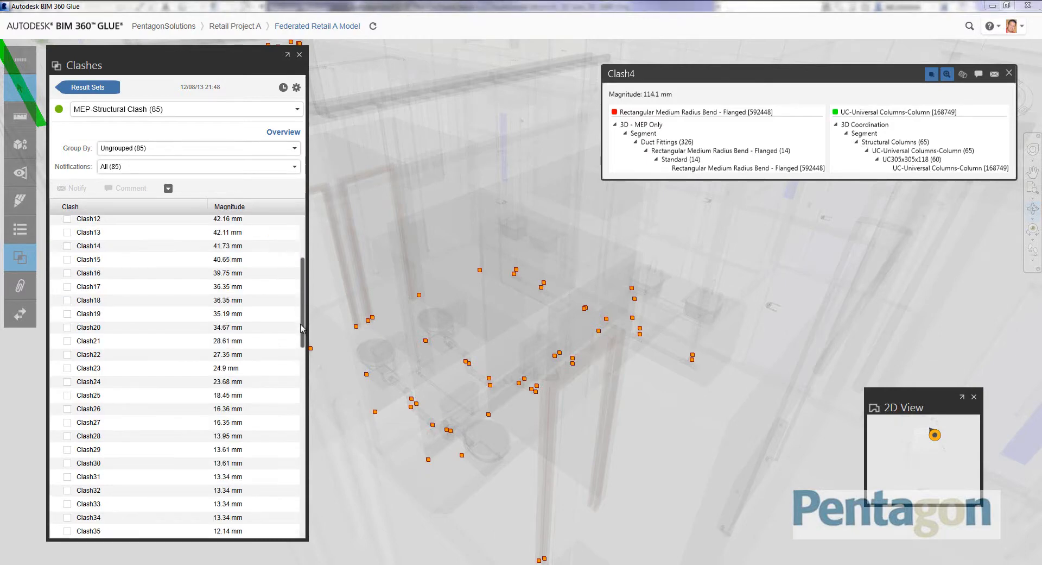
{"action": "scroll", "coordinate": [308, 364], "scroll_direction": "down", "scroll_amount": 3}
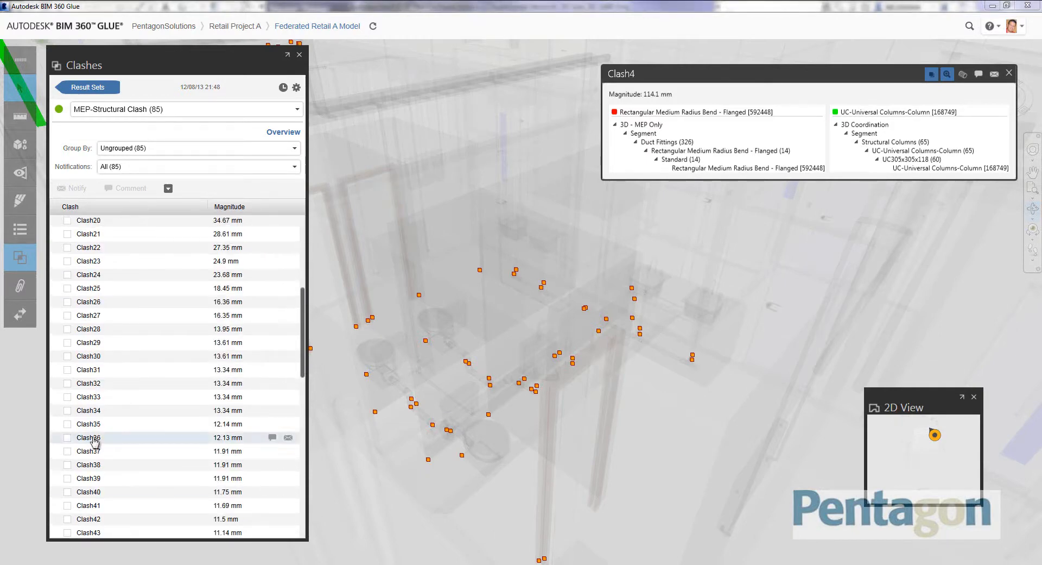
{"action": "left_click", "coordinate": [92, 412]}
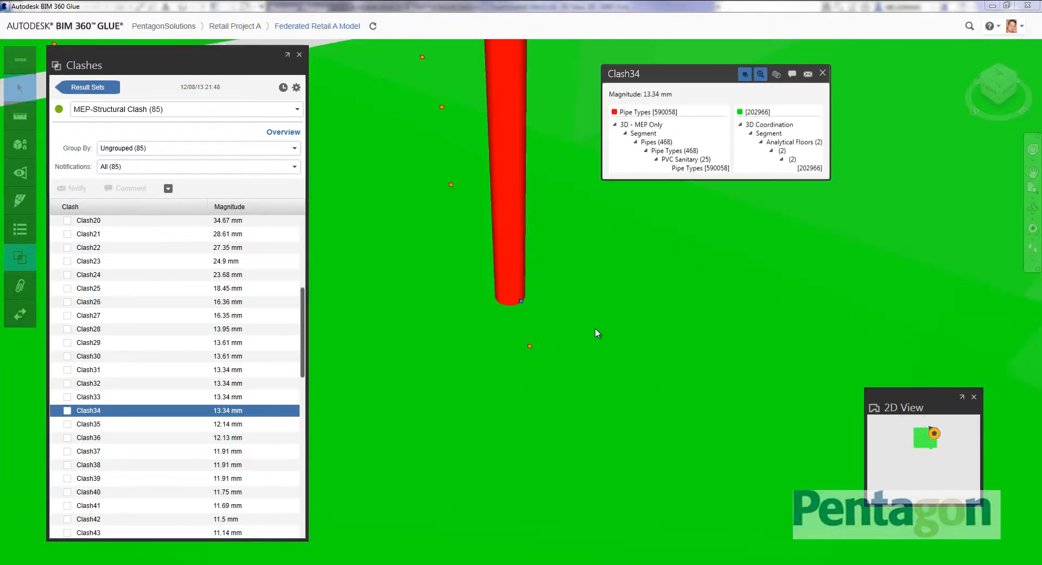
{"action": "scroll", "coordinate": [621, 322], "scroll_direction": "down", "scroll_amount": 5}
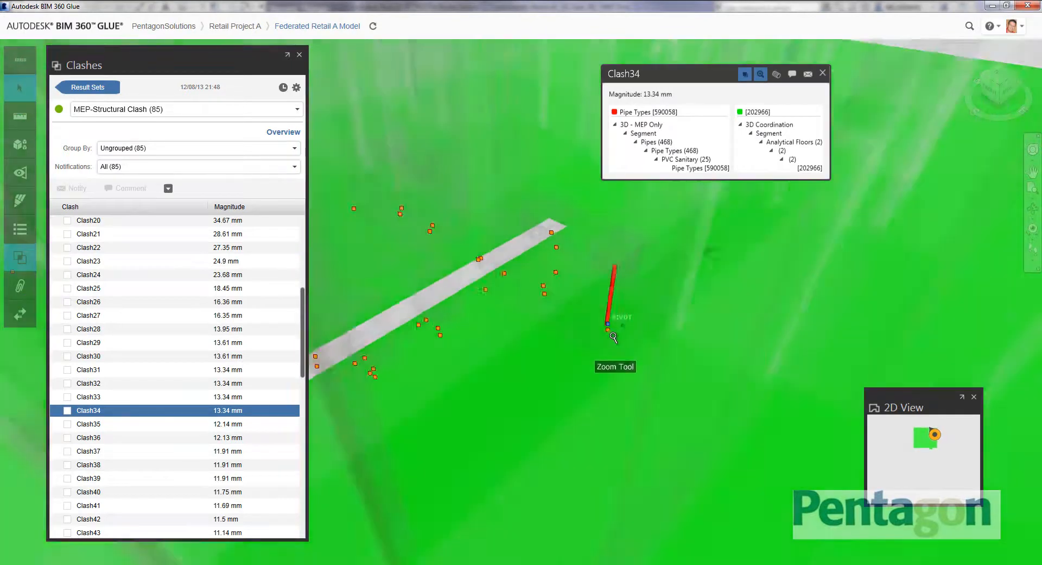
{"action": "scroll", "coordinate": [604, 353], "scroll_direction": "down", "scroll_amount": 8}
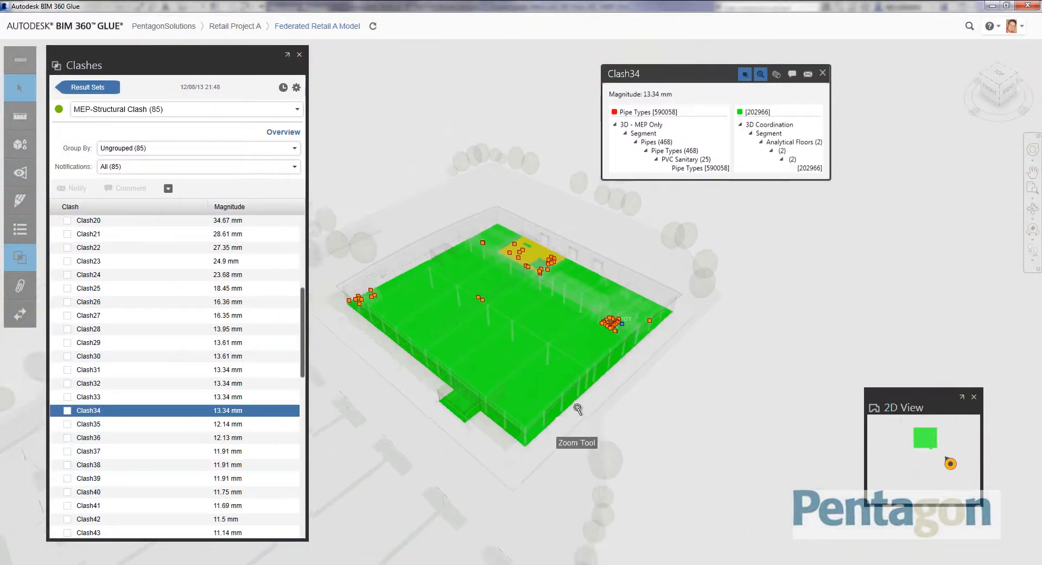
{"action": "scroll", "coordinate": [576, 407], "scroll_direction": "down", "scroll_amount": 1}
{"action": "scroll", "coordinate": [628, 380], "scroll_direction": "up", "scroll_amount": 5}
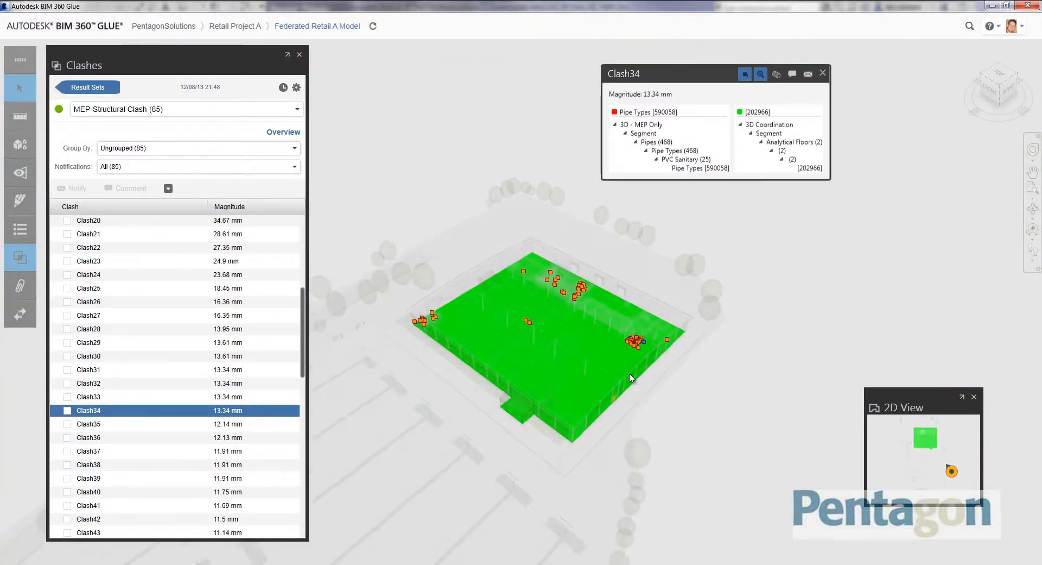
{"action": "left_click", "coordinate": [1033, 209]}
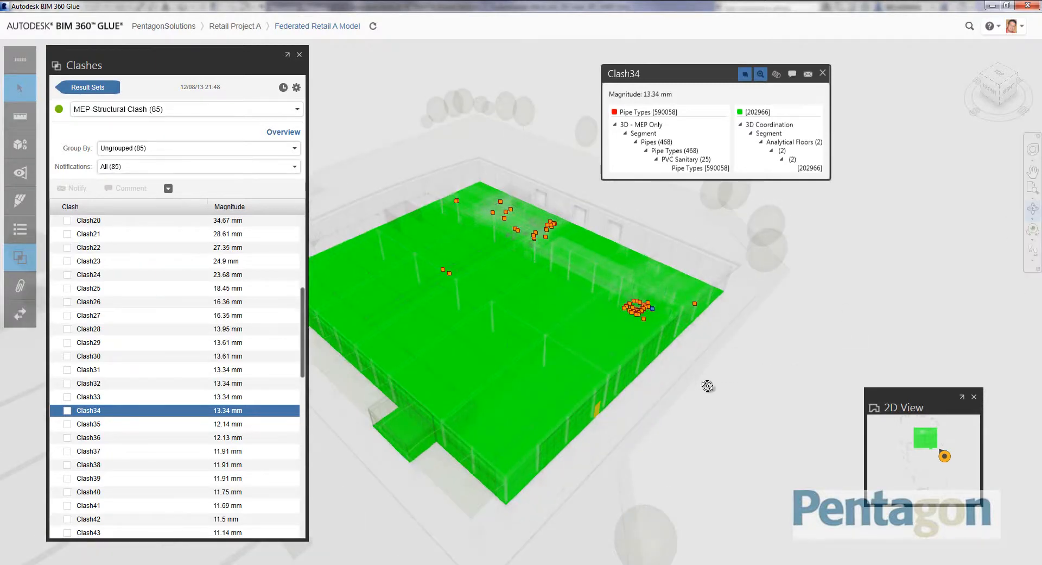
{"action": "left_click_drag", "start_coordinate": [707, 386], "coordinate": [660, 373]}
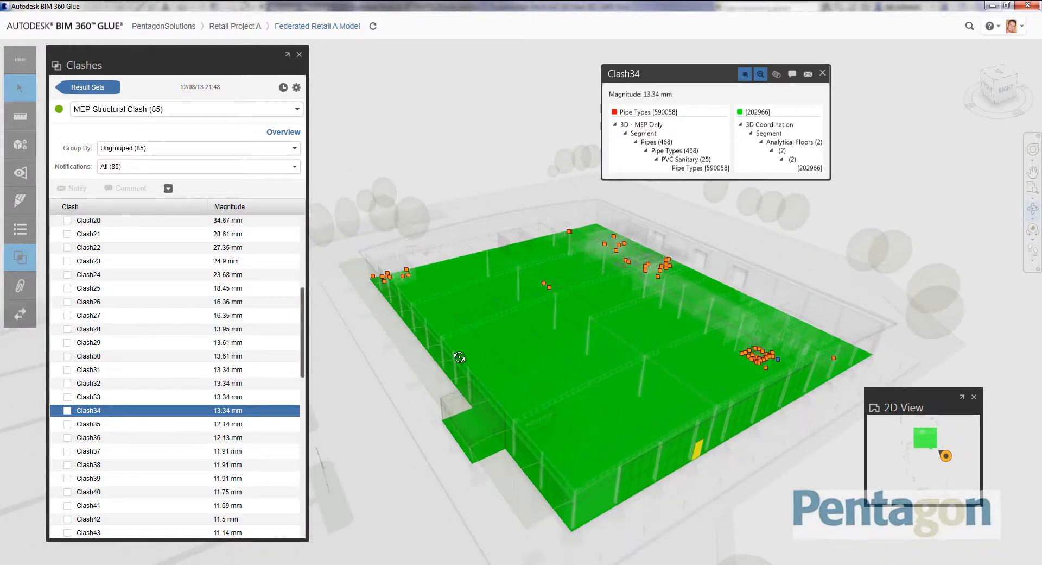
{"action": "left_click", "coordinate": [105, 397]}
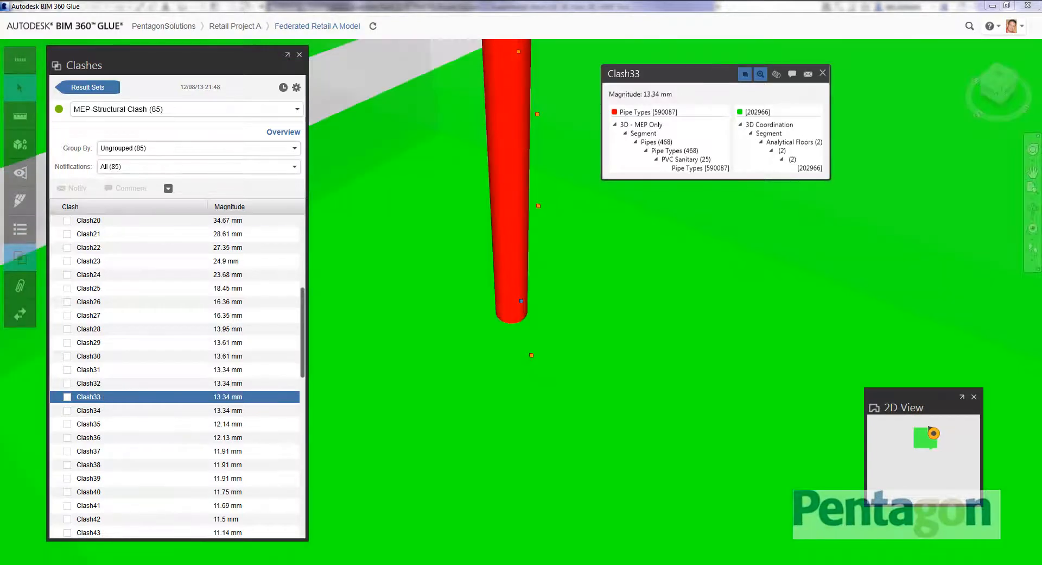
Close the clash results and fit the entire federated retail model in the view
{"action": "left_click", "coordinate": [299, 55]}
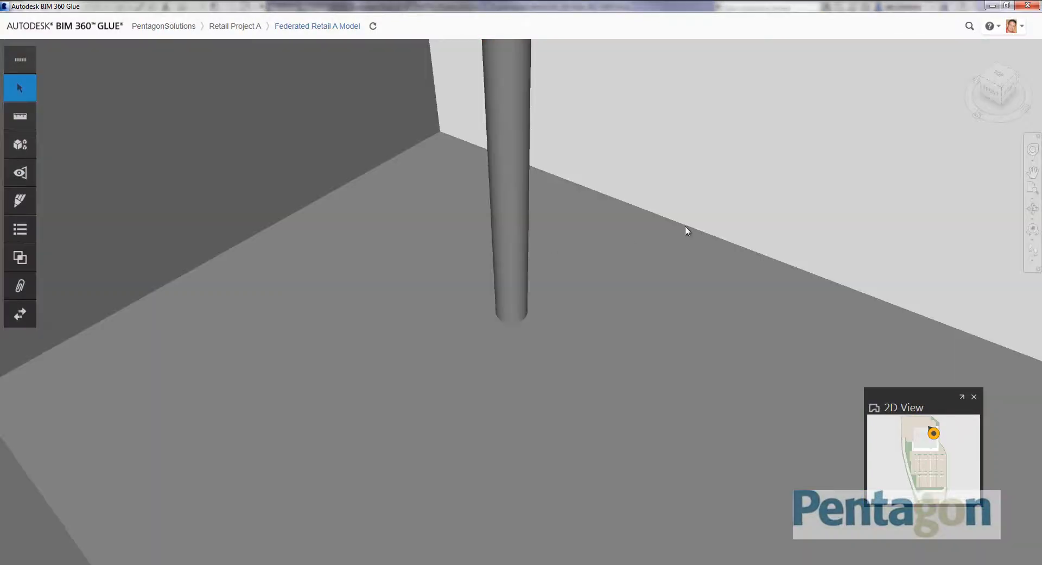
{"action": "middle_click_drag", "start_coordinate": [656, 204], "coordinate": [675, 251]}
{"action": "scroll", "coordinate": [679, 234], "scroll_direction": "down", "scroll_amount": 4}
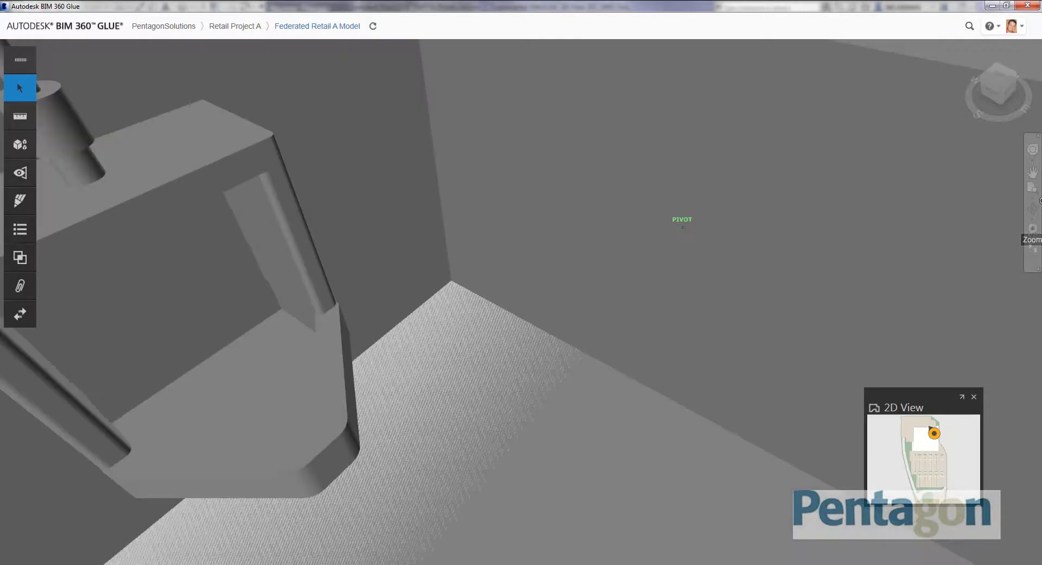
{"action": "left_click", "coordinate": [1033, 198]}
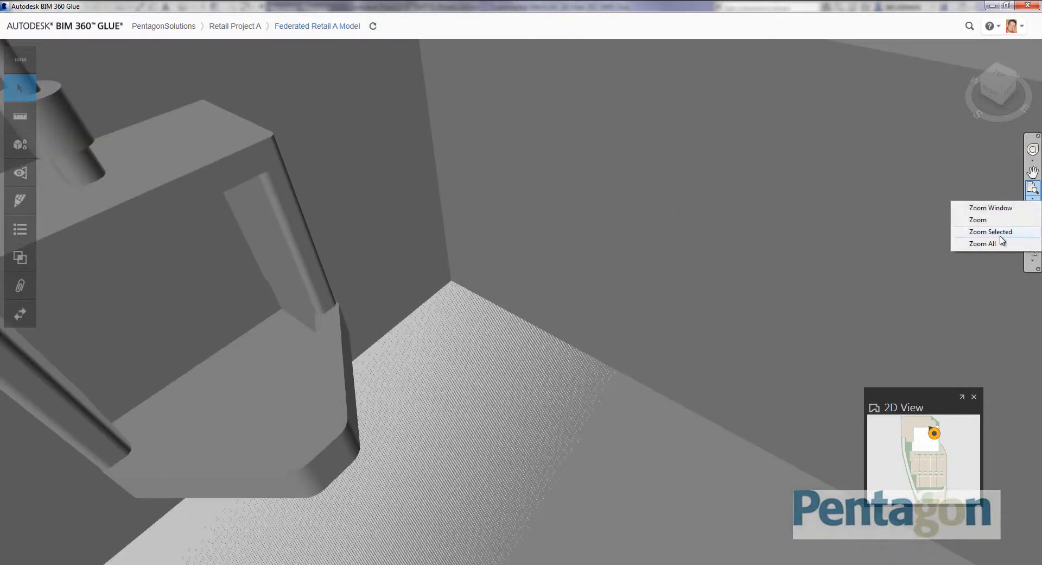
{"action": "left_click", "coordinate": [990, 245]}
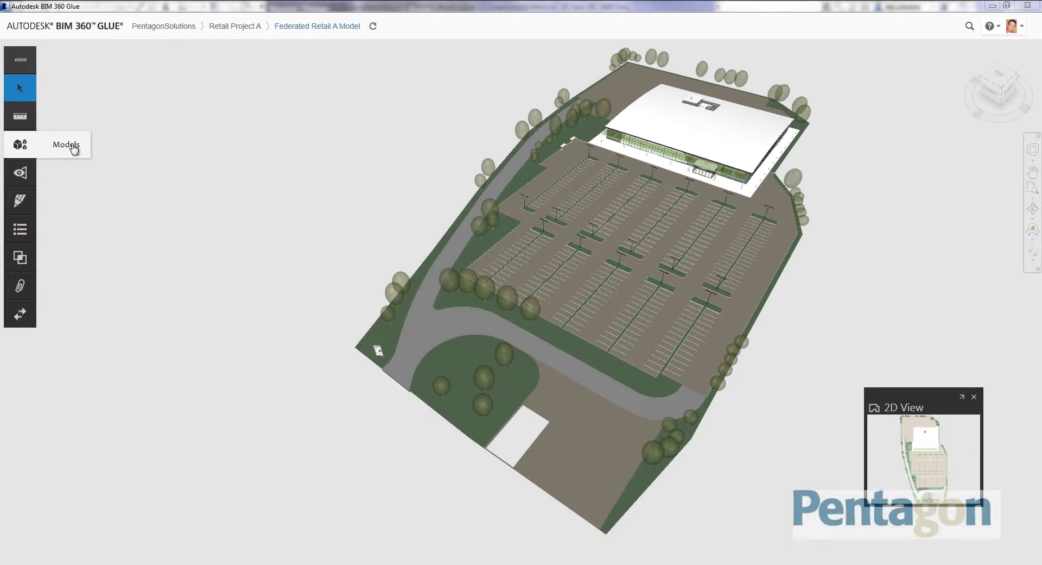
Set the 3D Working View and 3D Coordination models transparent within the federated model
{"action": "left_click", "coordinate": [73, 149]}
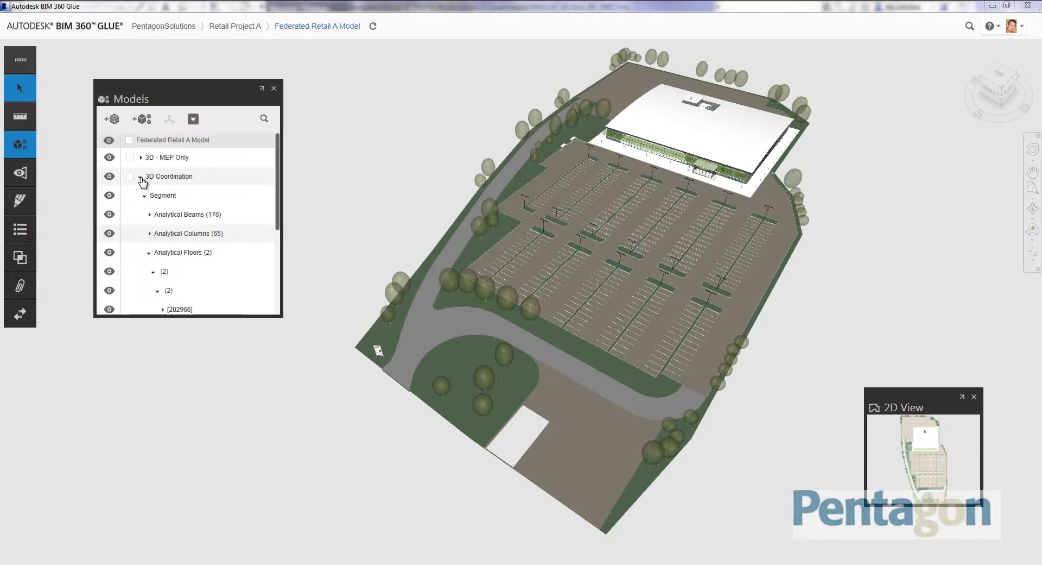
{"action": "left_click", "coordinate": [140, 177]}
{"action": "right_click", "coordinate": [171, 200]}
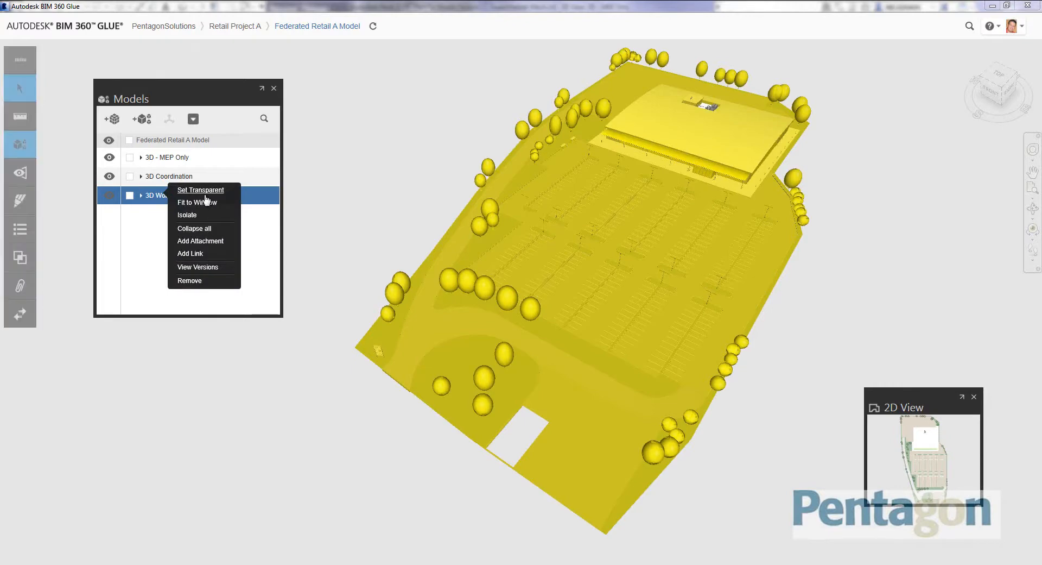
{"action": "left_click", "coordinate": [202, 190]}
{"action": "right_click", "coordinate": [182, 177]}
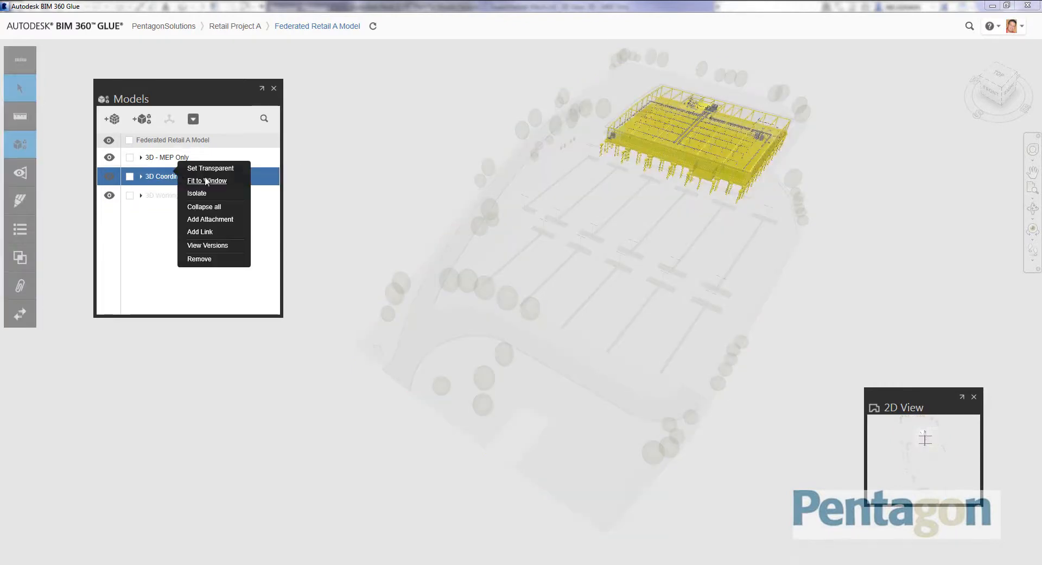
{"action": "left_click", "coordinate": [211, 169]}
Save a close-up of the ductwork and pipework inside the supermarket as a shared view named MEP View for Retail Project A
{"action": "scroll", "coordinate": [750, 288], "scroll_direction": "up", "scroll_amount": 3}
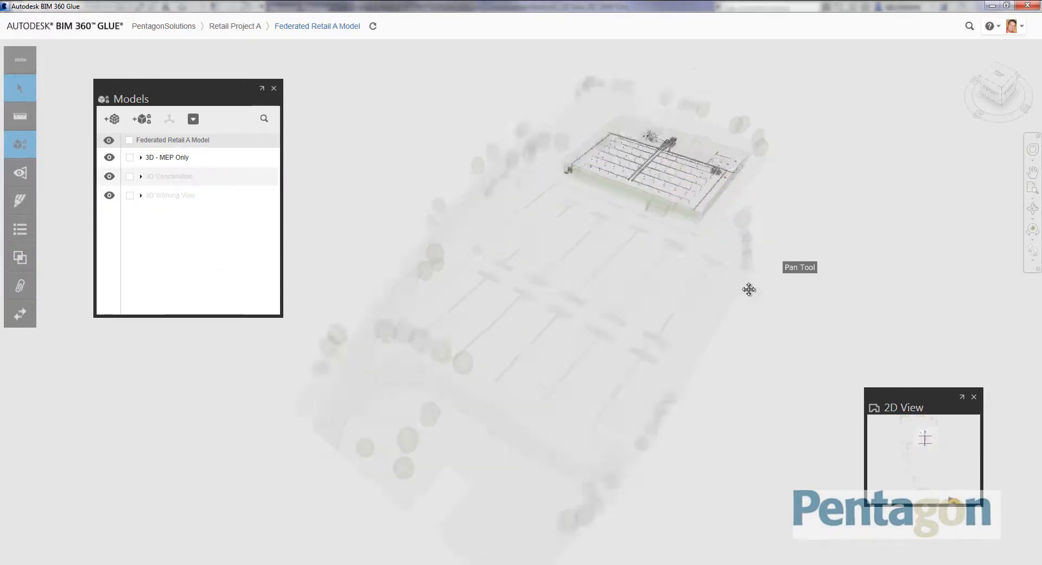
{"action": "scroll", "coordinate": [643, 248], "scroll_direction": "up", "scroll_amount": 3}
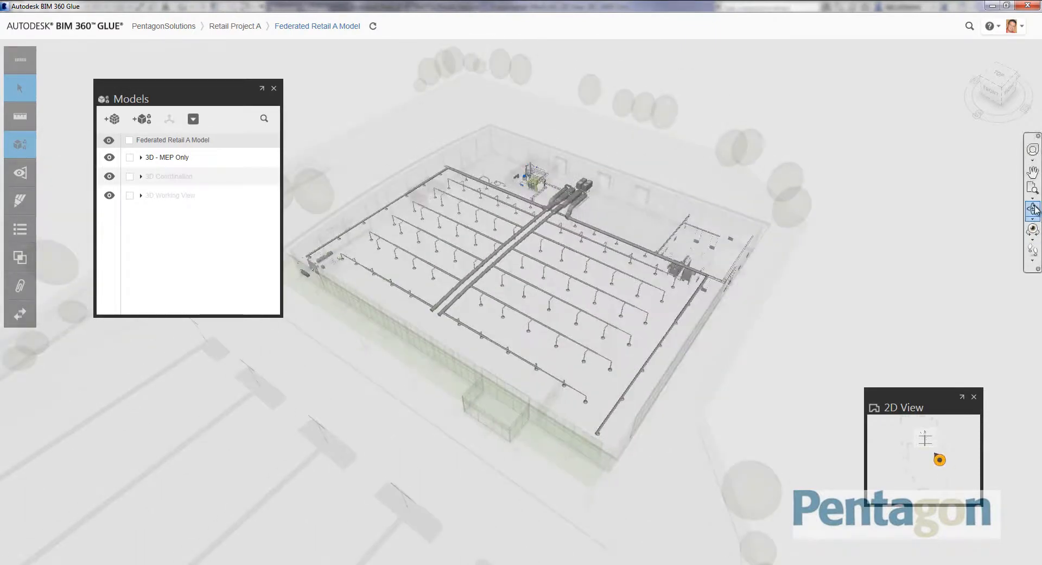
{"action": "scroll", "coordinate": [809, 332], "scroll_direction": "up", "scroll_amount": 5}
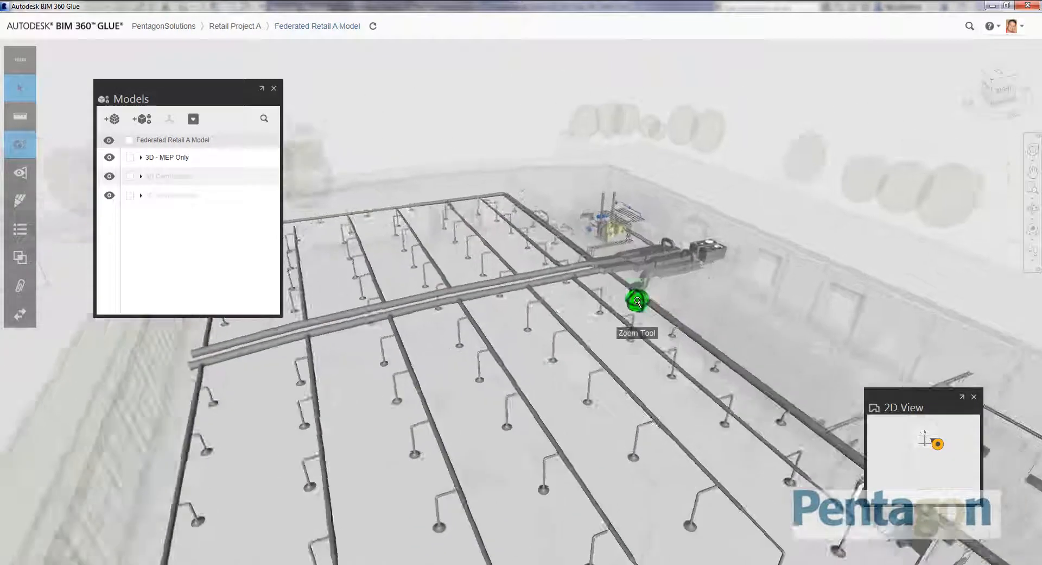
{"action": "scroll", "coordinate": [637, 300], "scroll_direction": "up", "scroll_amount": 2}
{"action": "middle_click_drag", "start_coordinate": [605, 351], "coordinate": [548, 352], "text": "shift"}
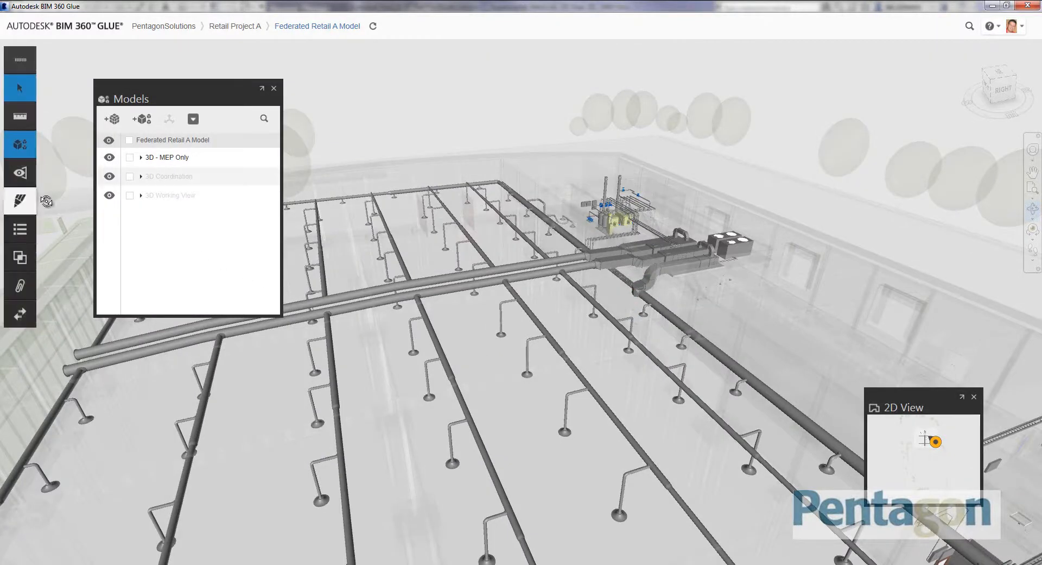
{"action": "left_click", "coordinate": [23, 175]}
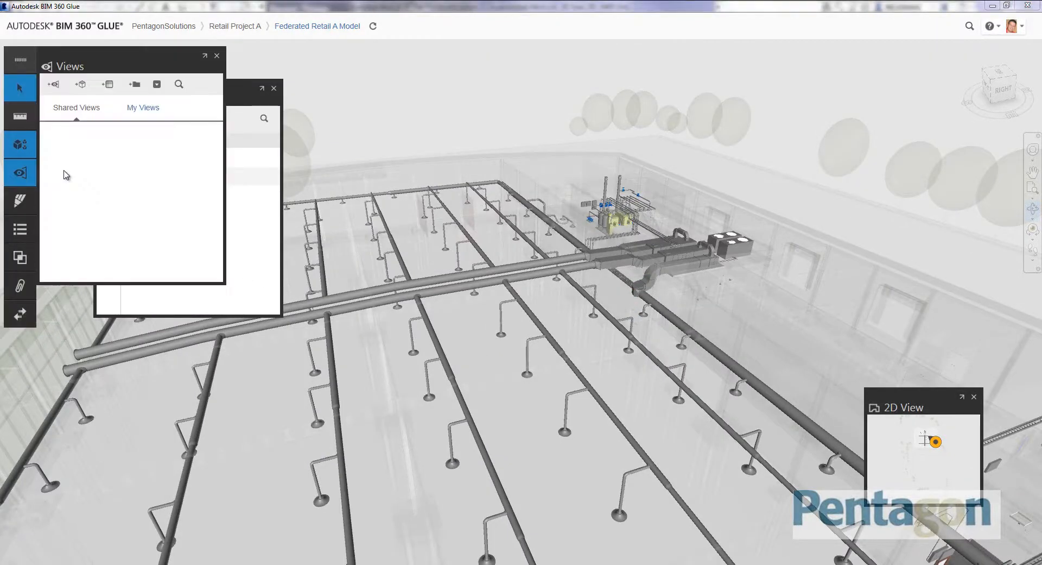
{"action": "left_click_drag", "start_coordinate": [125, 63], "coordinate": [301, 105]}
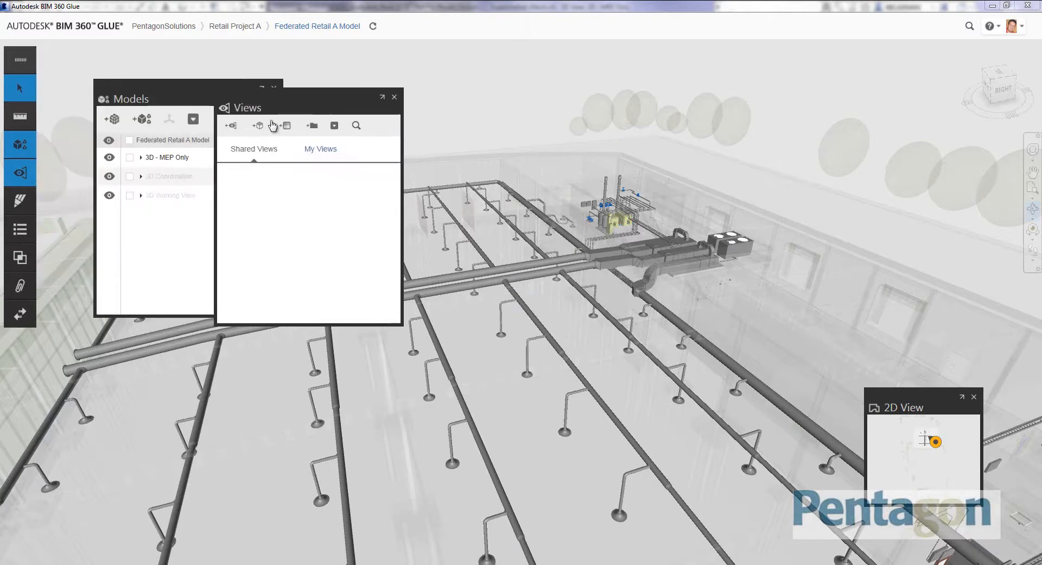
{"action": "left_click", "coordinate": [233, 126]}
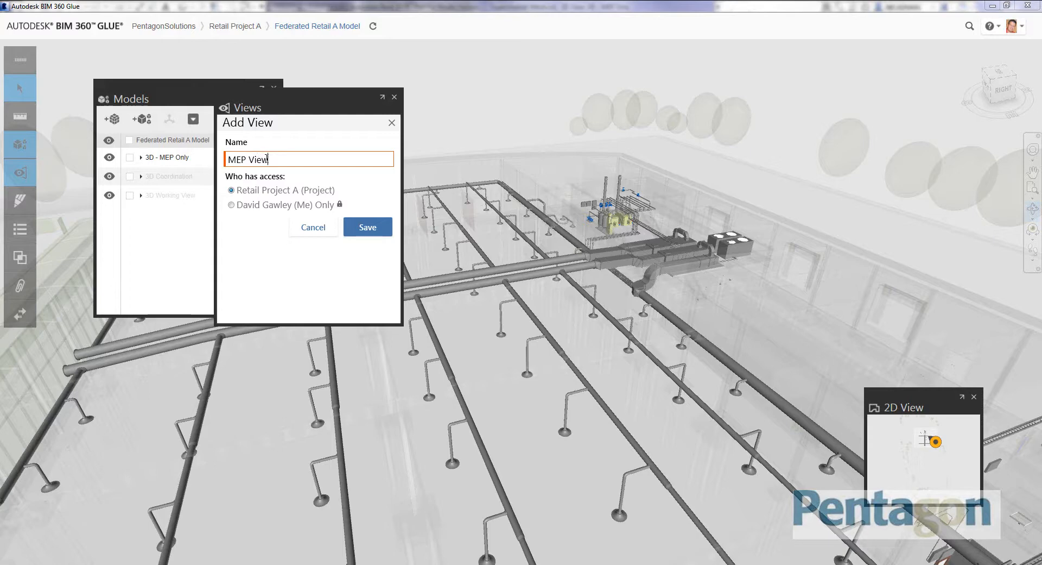
{"action": "left_click", "coordinate": [368, 228]}
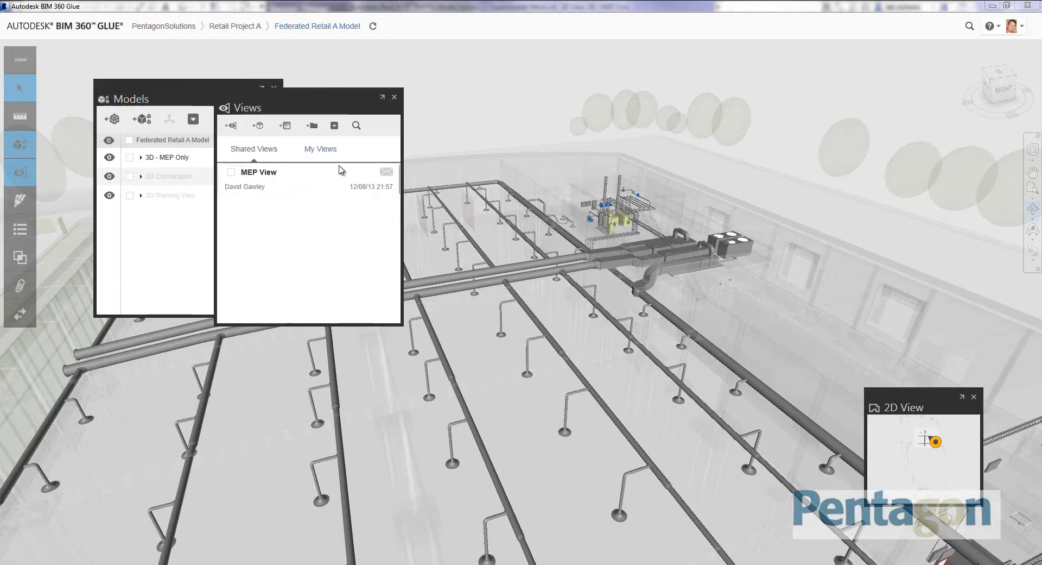
Leave the saved view, look over the fully rendered site, and restore MEP View from the shared views
{"action": "left_click", "coordinate": [395, 98]}
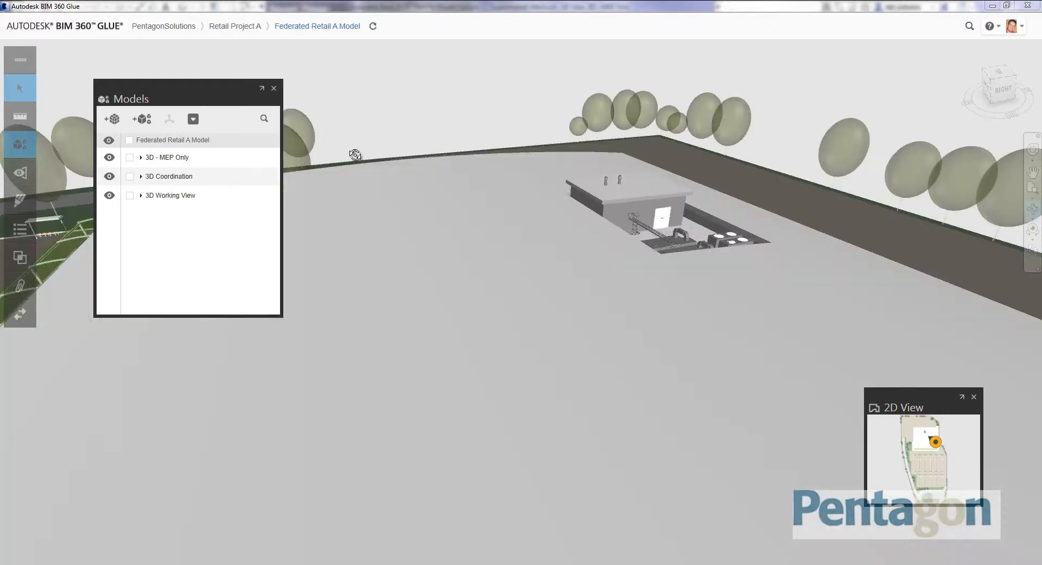
{"action": "left_click_drag", "start_coordinate": [430, 314], "coordinate": [549, 311]}
{"action": "scroll", "coordinate": [549, 312], "scroll_direction": "down", "scroll_amount": 3}
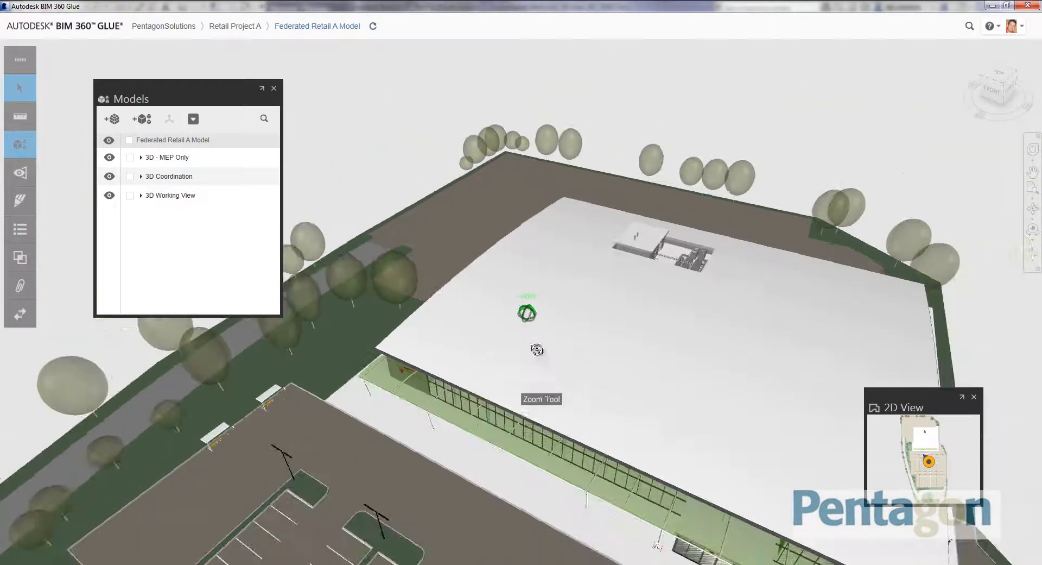
{"action": "scroll", "coordinate": [537, 349], "scroll_direction": "down", "scroll_amount": 5}
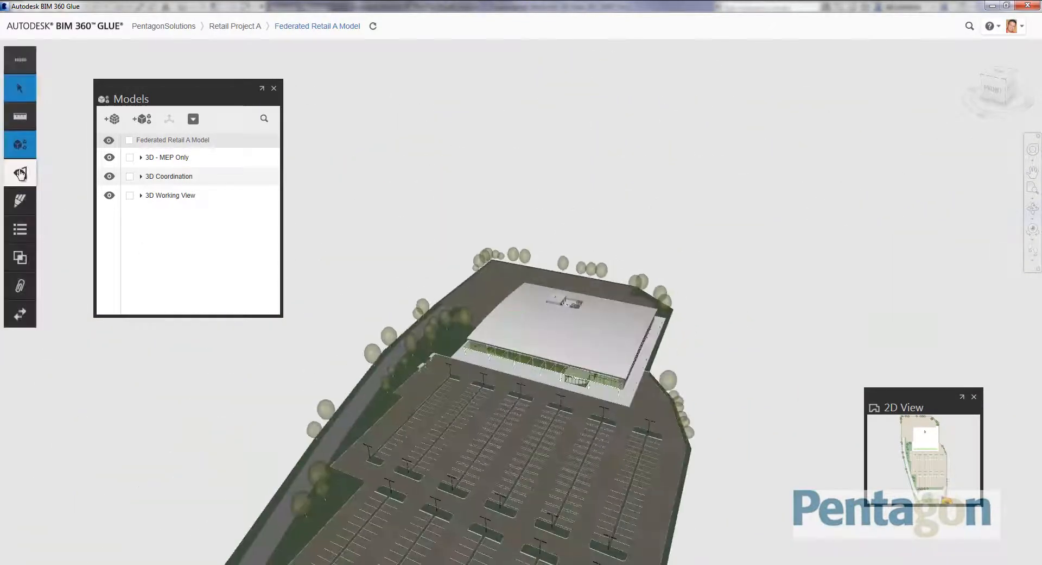
{"action": "left_click", "coordinate": [66, 174]}
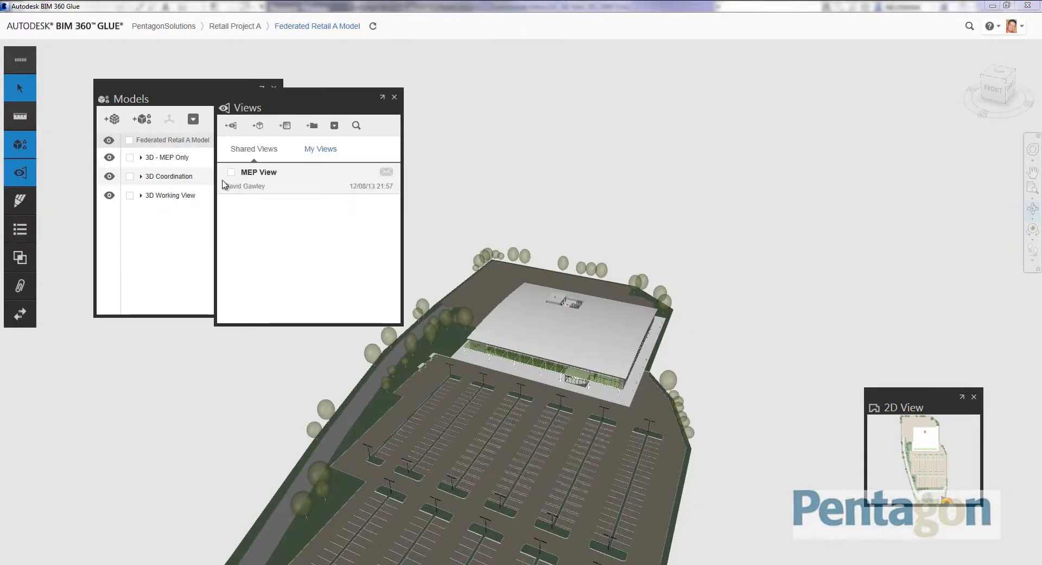
{"action": "left_click", "coordinate": [259, 173]}
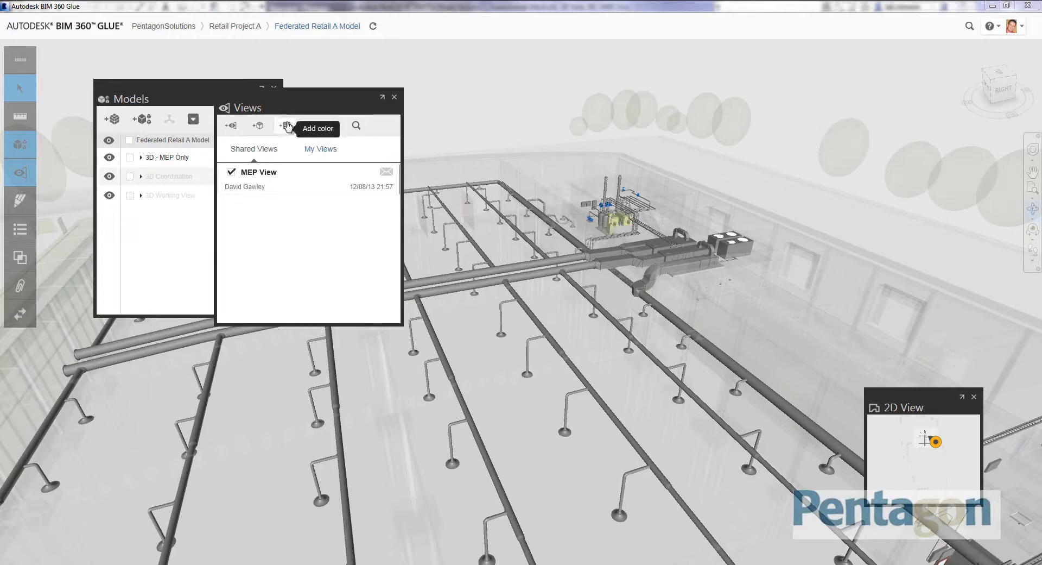
Close the saved views and inspect the supermarket's glazed front facade and canopy in the full model
{"action": "left_click", "coordinate": [394, 97]}
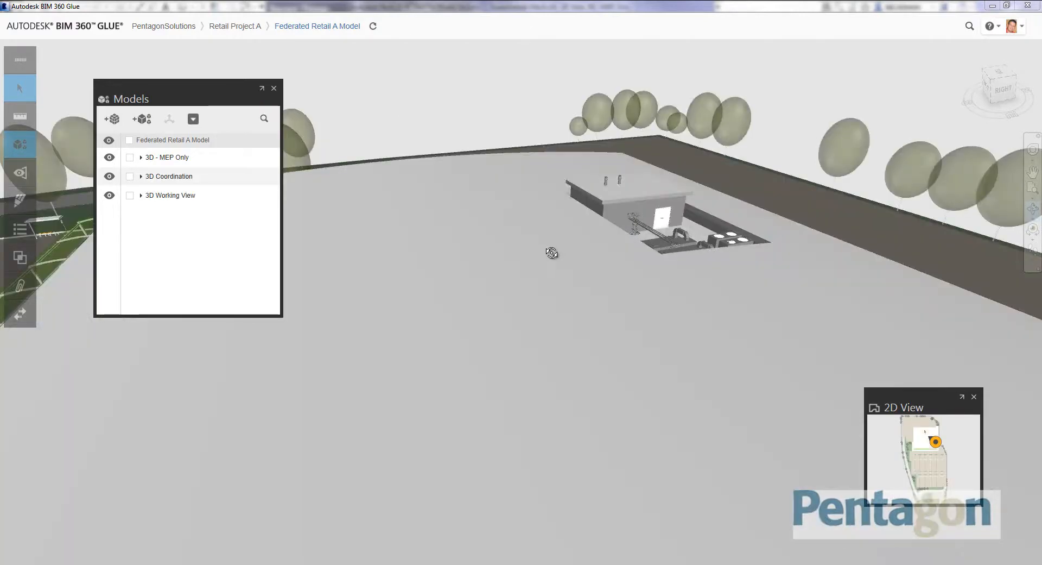
{"action": "left_click_drag", "start_coordinate": [551, 253], "coordinate": [728, 258]}
{"action": "scroll", "coordinate": [733, 257], "scroll_direction": "up", "scroll_amount": 3}
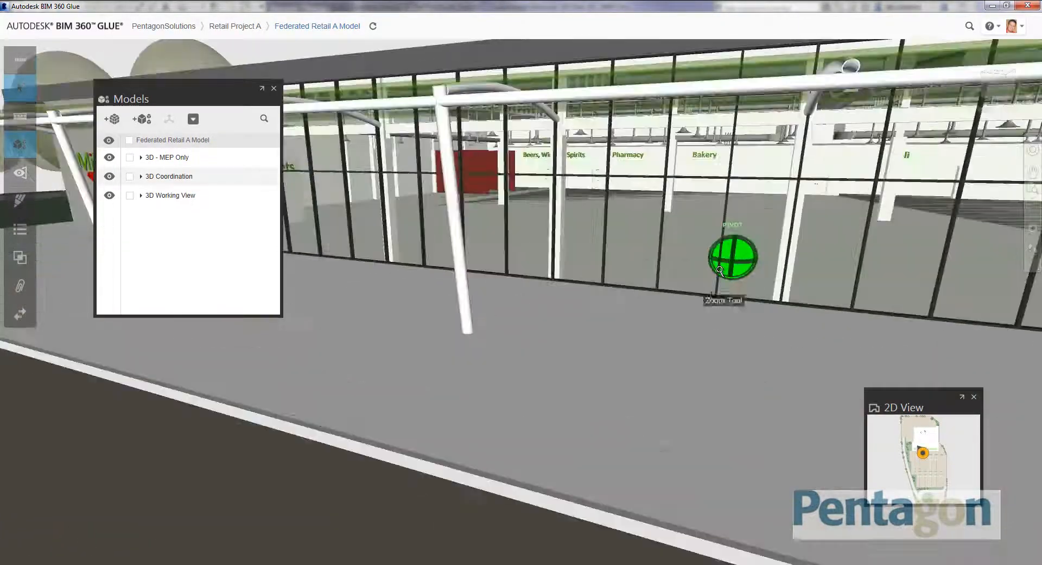
{"action": "left_click_drag", "start_coordinate": [689, 310], "coordinate": [668, 337]}
{"action": "scroll", "coordinate": [611, 297], "scroll_direction": "down", "scroll_amount": 3}
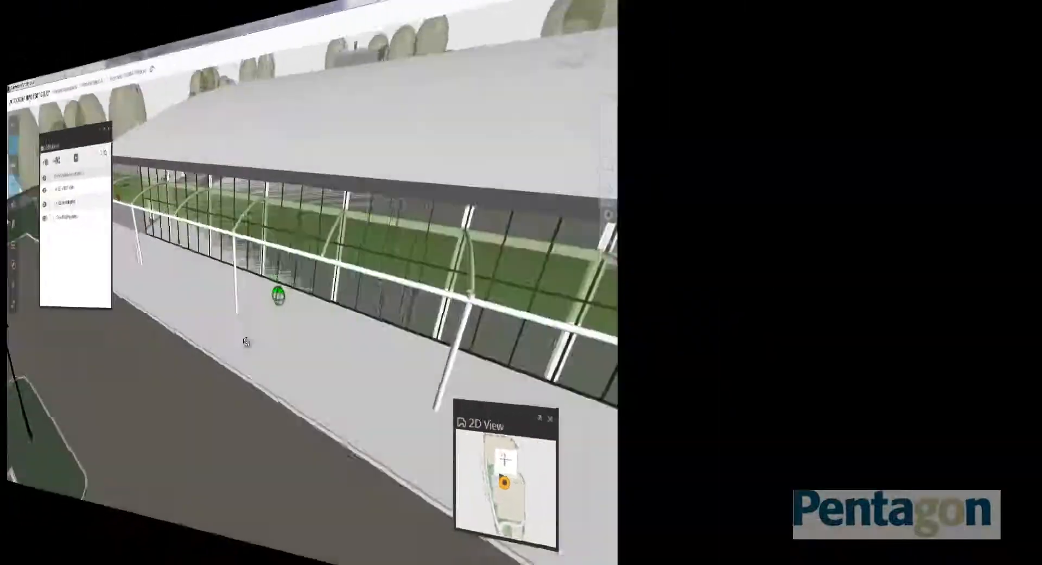